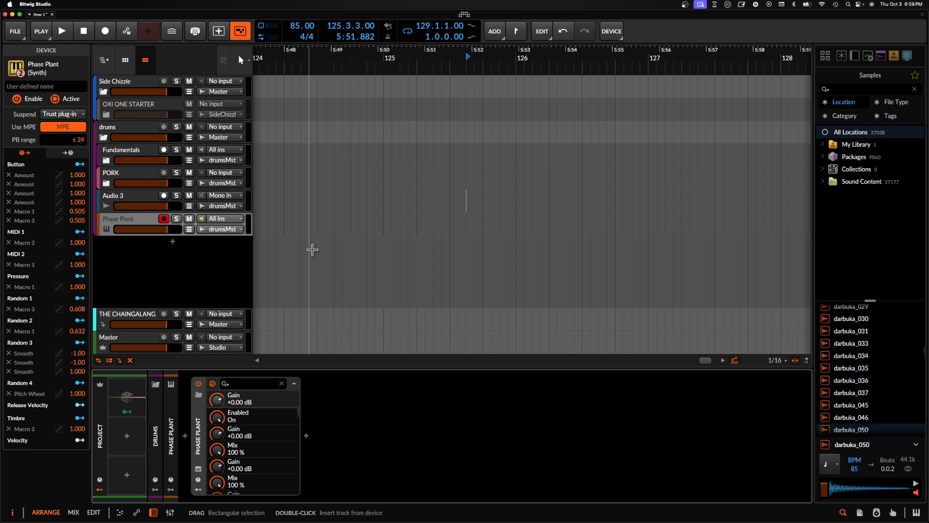
# - Record a take starting at 124.3.1.00 onto a new, armed audio track below Phase Plant
pyautogui.click(317, 236)
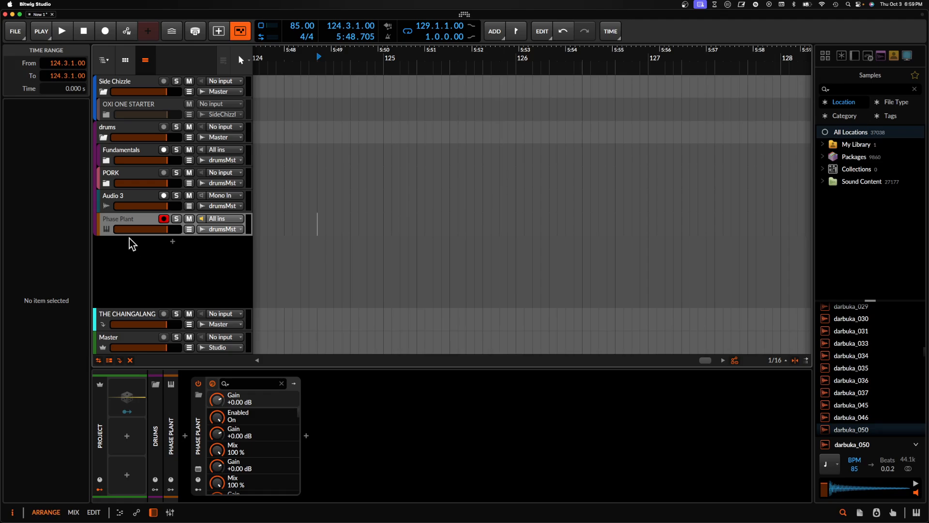
pyautogui.doubleClick(146, 249)
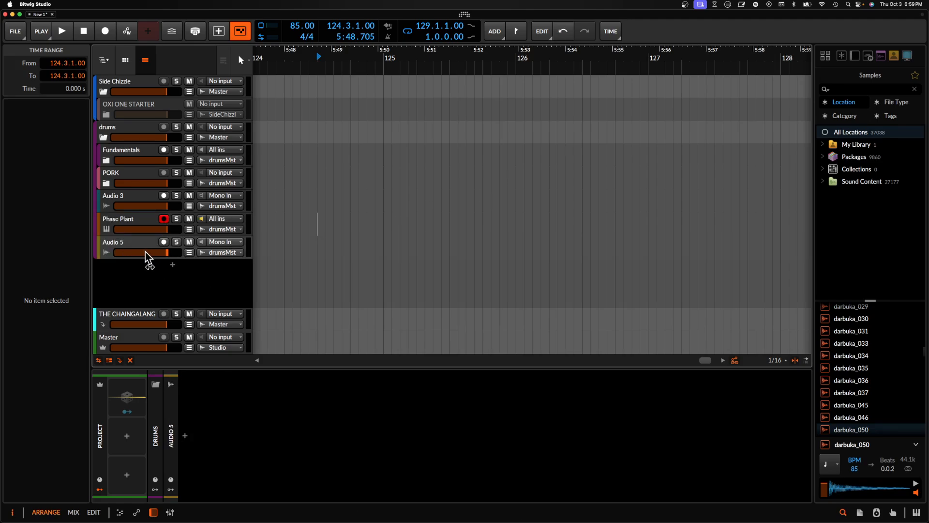
pyautogui.click(164, 219)
pyautogui.click(105, 33)
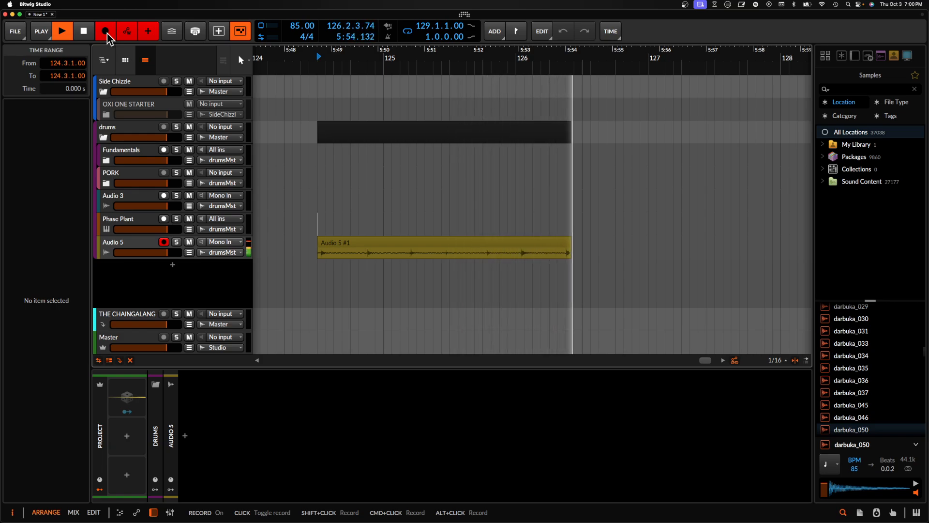
pyautogui.click(107, 33)
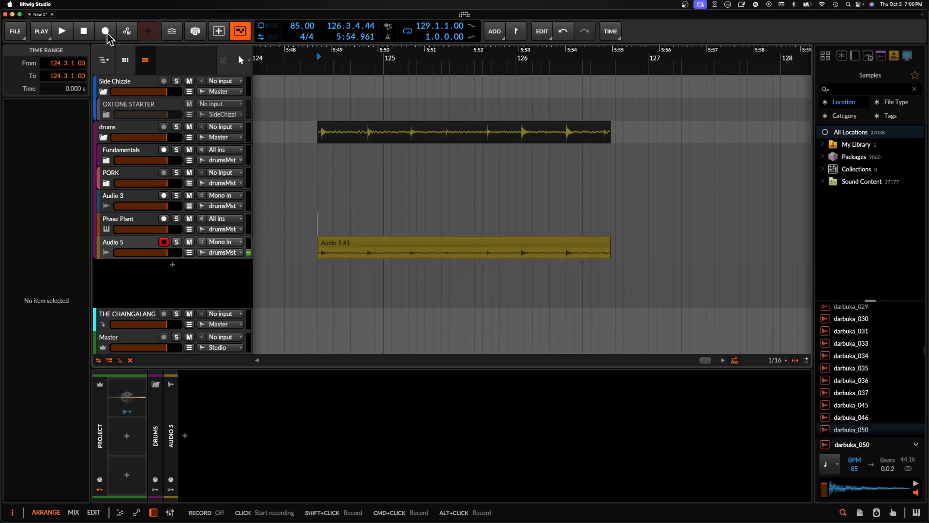
# - Cut the hit between 124.4.3.00 and 124.4.4.00 out of the Audio 5 recording
pyautogui.doubleClick(428, 251)
pyautogui.hscroll(-3, 428, 252)
pyautogui.scroll(4, 428, 252)
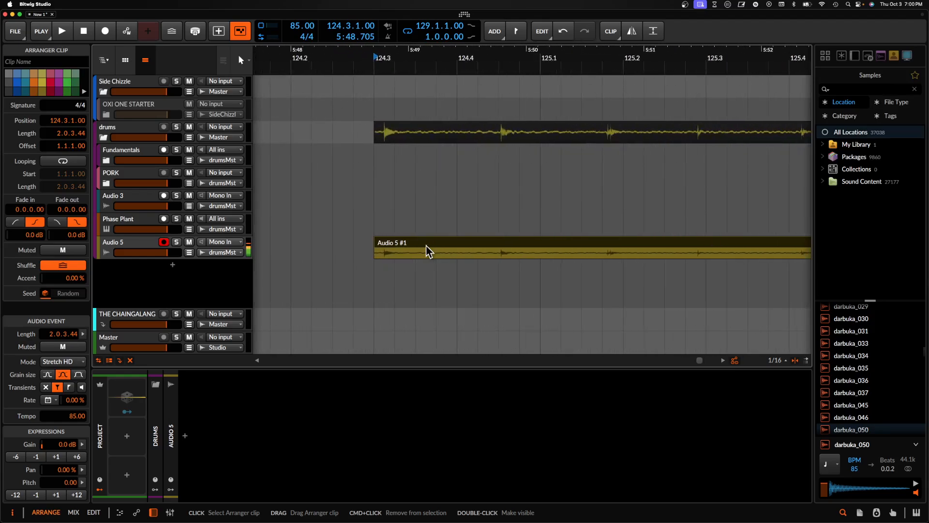
pyautogui.scroll(2, 527, 252)
pyautogui.moveTo(490, 252); pyautogui.dragTo(517, 255)
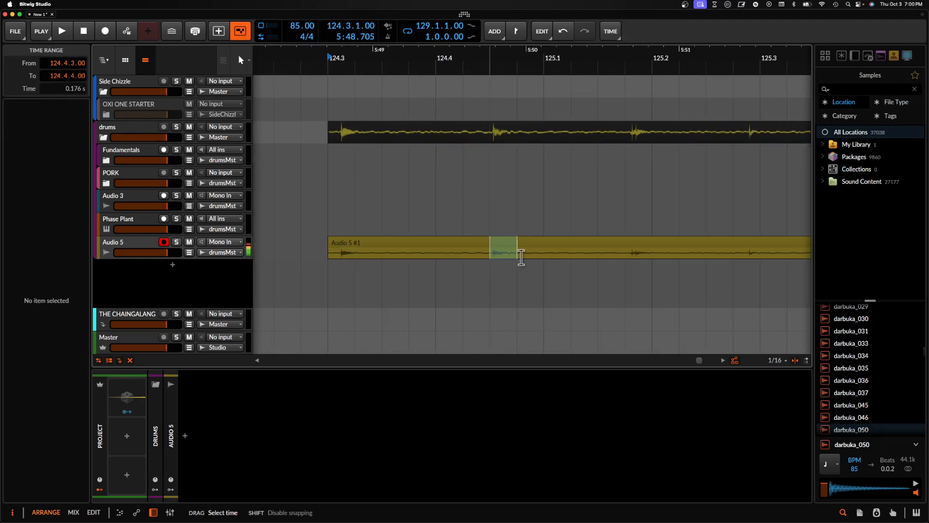
pyautogui.press('Delete')
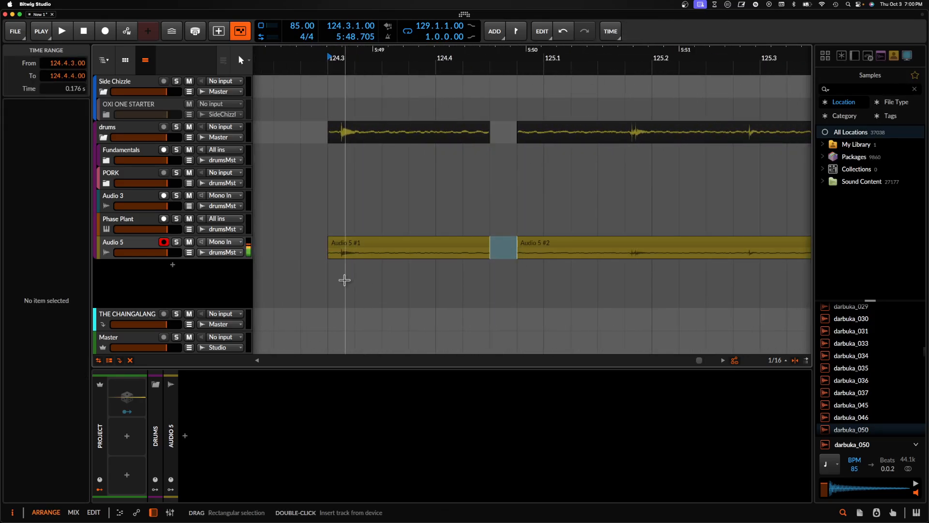
pyautogui.scroll(1, 333, 275)
pyautogui.click(328, 276)
pyautogui.press('super+v')
pyautogui.scroll(2, 328, 275)
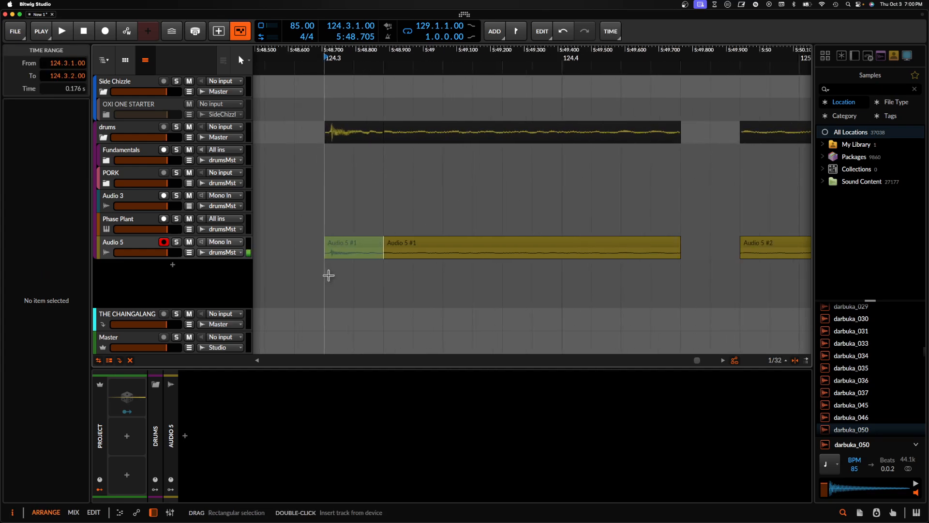
pyautogui.press('super+z')
# - Paste the cut hit at 124.3.1.00 on a new audio track below Audio 5 and trim it to a length of 0.0.0.41
pyautogui.press('super+t')
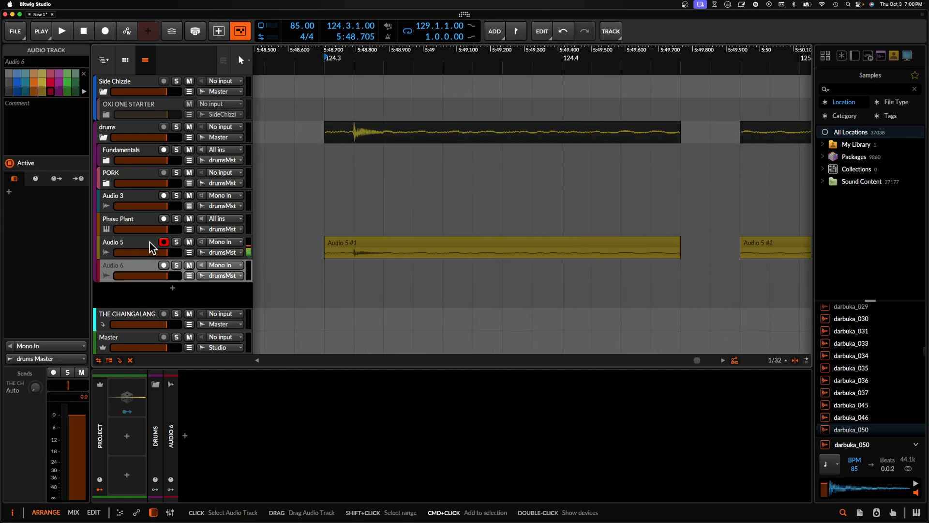
pyautogui.click(326, 271)
pyautogui.press('super+v')
pyautogui.scroll(1, 323, 271)
pyautogui.click(399, 269)
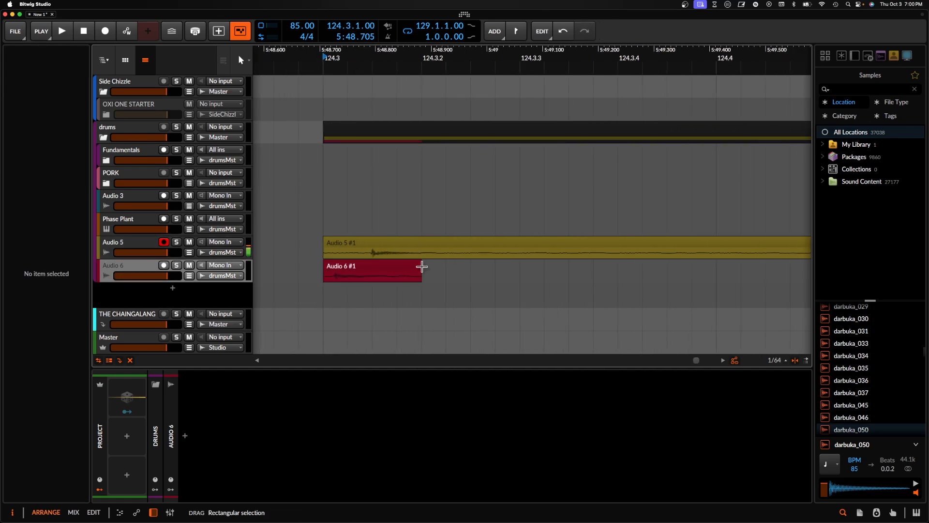
pyautogui.moveTo(405, 267); pyautogui.dragTo(363, 267)
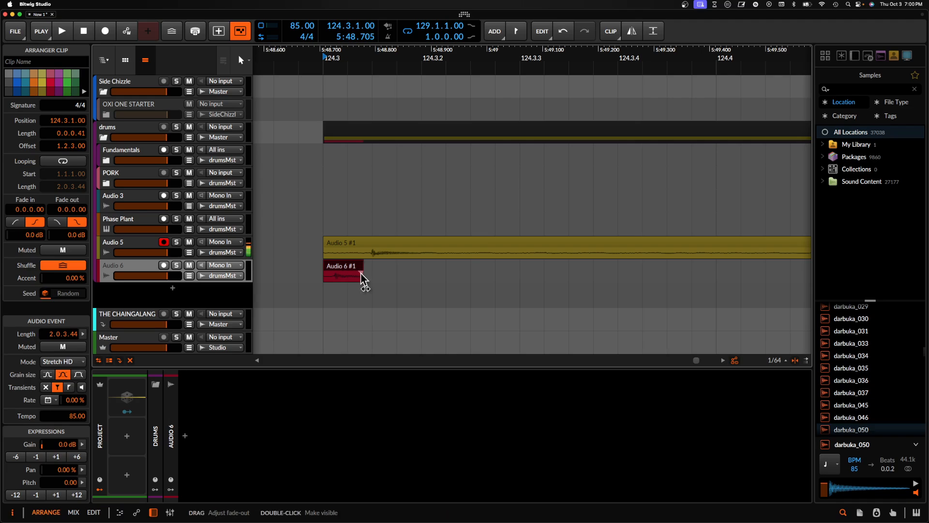
# - Cut the hit starting at 125.1.4.00, with a length of 0.0.1.00, out of the Audio 5 recording
pyautogui.scroll(-2, 348, 274)
pyautogui.hscroll(5, 484, 260)
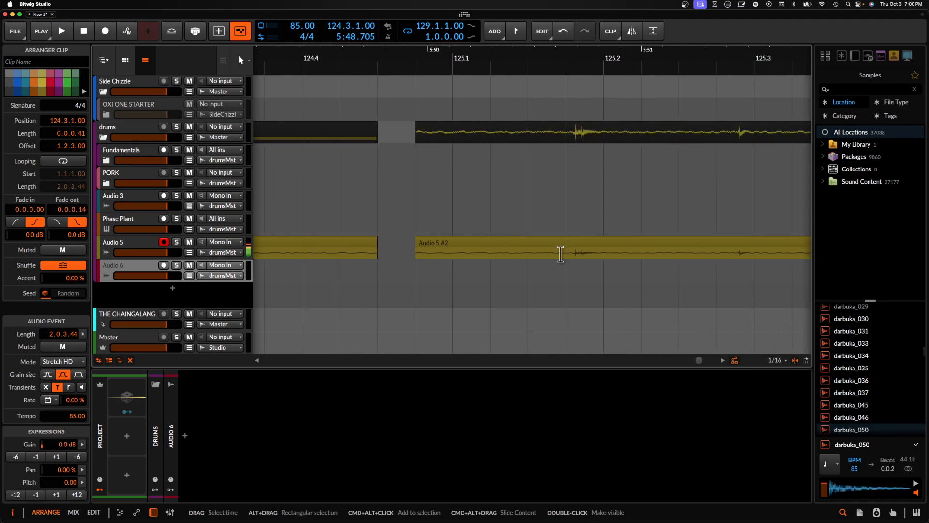
pyautogui.hscroll(2, 571, 253)
pyautogui.moveTo(570, 252); pyautogui.dragTo(627, 256)
pyautogui.click(606, 246)
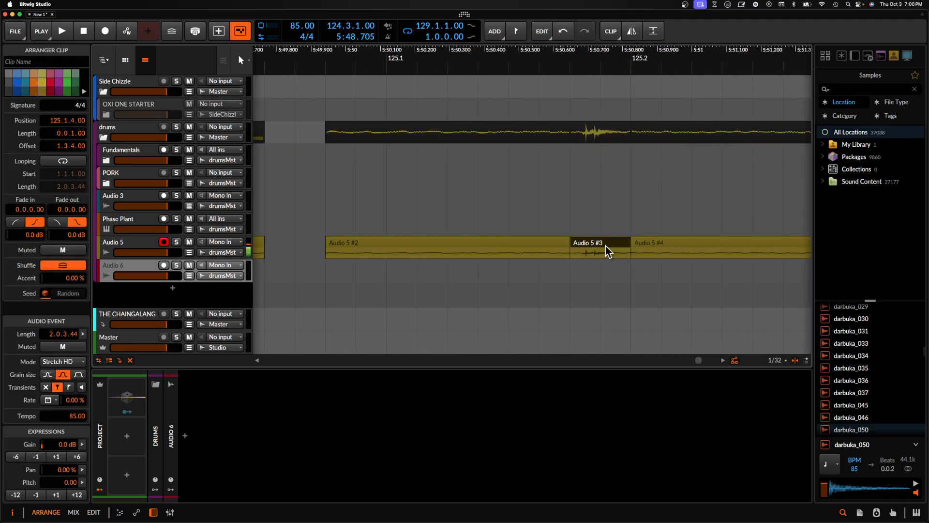
pyautogui.press('Delete')
# - Paste the second cut hit at 124.2.4.50 on a new audio track below Audio 6 and trim it to a length of 0.0.0.50
pyautogui.scroll(-2, 605, 244)
pyautogui.hscroll(-7, 605, 245)
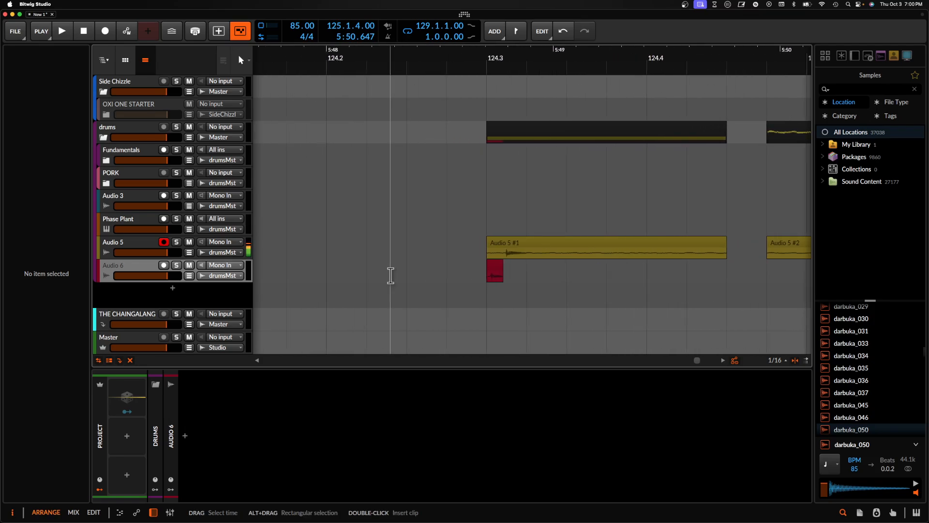
pyautogui.click(136, 269)
pyautogui.press('super+t')
pyautogui.scroll(2, 469, 299)
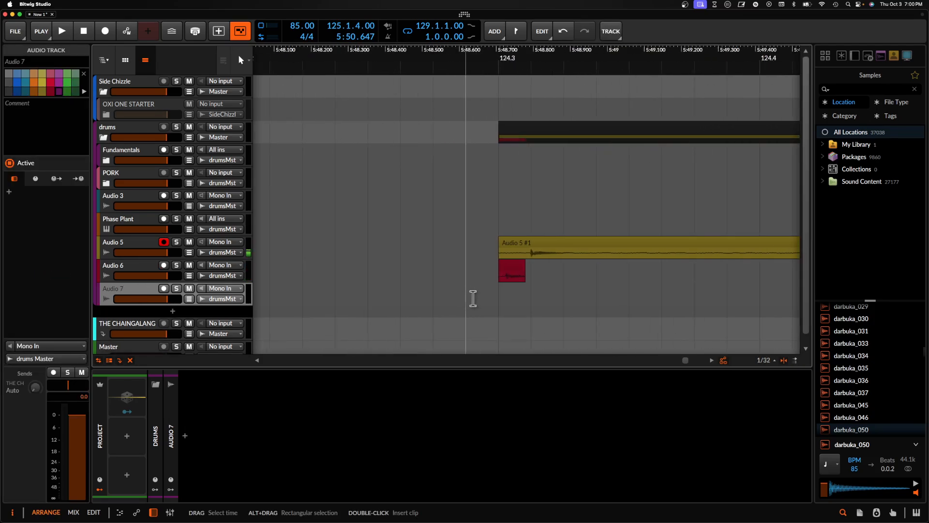
pyautogui.click(467, 297)
pyautogui.press('super+v')
pyautogui.scroll(2, 525, 292)
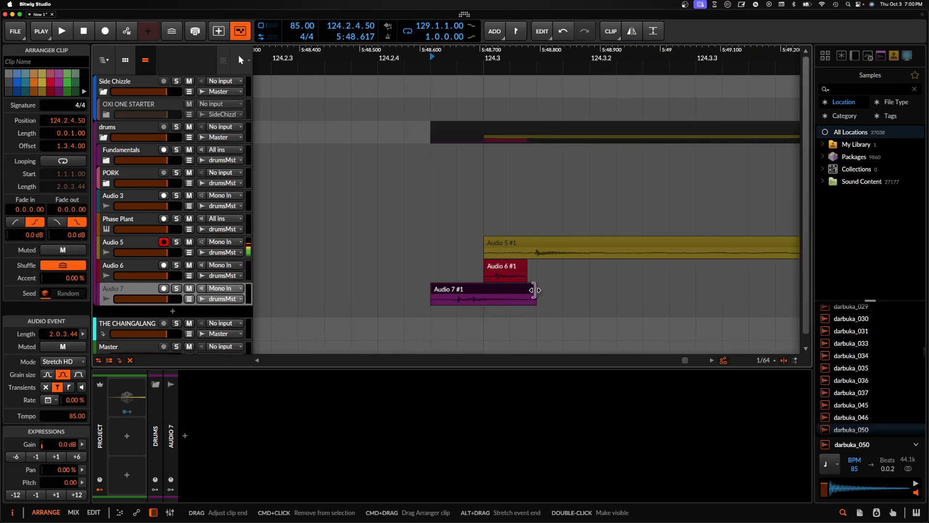
pyautogui.moveTo(536, 290); pyautogui.dragTo(486, 289)
# - Slice a third hit, 0.0.0.62 long, from the Audio 5 recording just before 125.3 and place it on a new audio track at 124.3.1.50
pyautogui.scroll(-2, 485, 289)
pyautogui.scroll(-5, 485, 289)
pyautogui.hscroll(5, 486, 289)
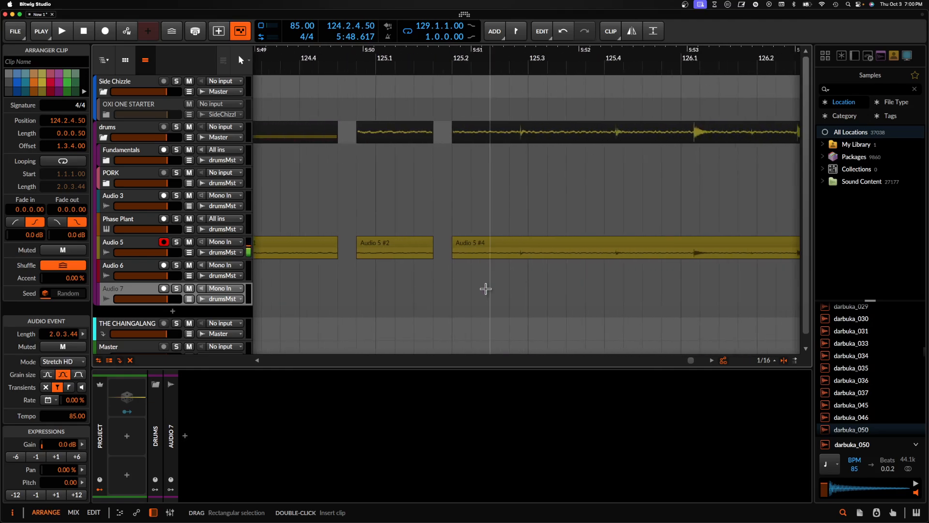
pyautogui.scroll(2, 482, 267)
pyautogui.moveTo(534, 260); pyautogui.dragTo(357, 243)
pyautogui.hscroll(-5, 360, 243)
pyautogui.scroll(-2, 406, 240)
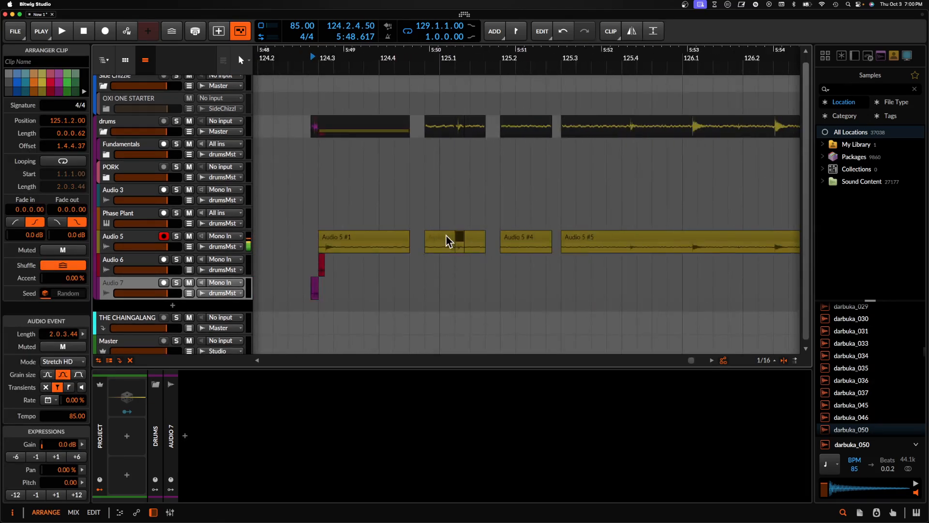
pyautogui.moveTo(373, 296)
pyautogui.mouseDown()
pyautogui.moveTo(319, 315)
pyautogui.moveTo(363, 312)
pyautogui.mouseUp()
pyautogui.scroll(3, 322, 313)
pyautogui.scroll(-3, 364, 308)
# - Play the layered hits from the start of the Audio 7 clip to check their timing
pyautogui.click(317, 289)
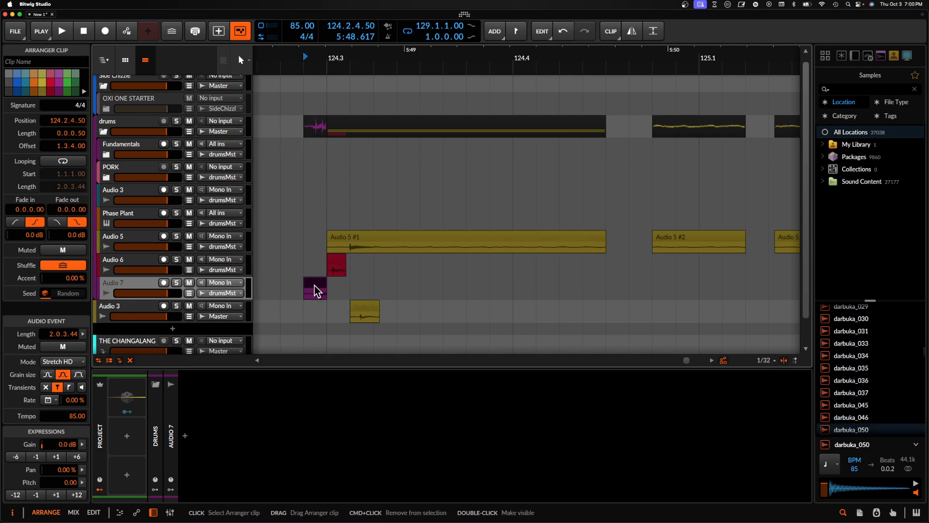
pyautogui.scroll(4, 316, 289)
pyautogui.scroll(3, 317, 293)
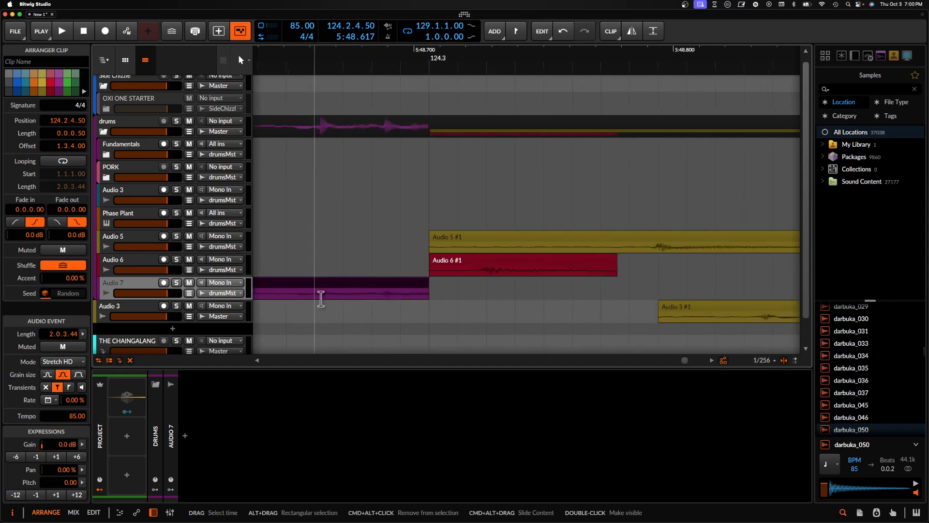
pyautogui.scroll(-3, 485, 267)
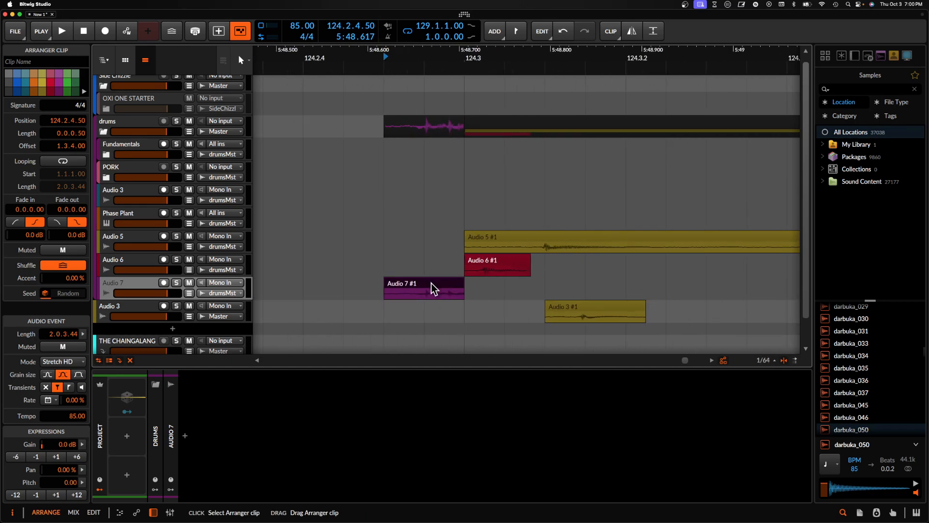
pyautogui.press('space')
pyautogui.press('space')
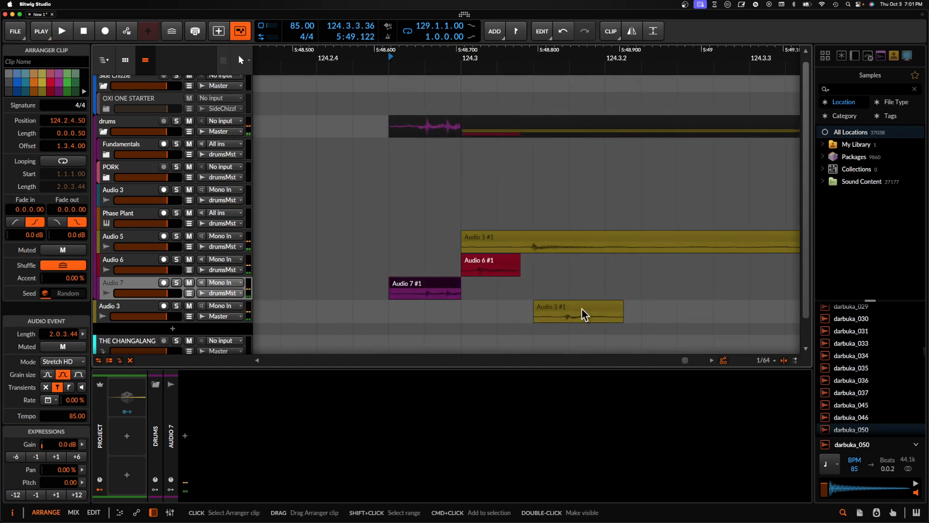
# - Move the third hit's clip on the lowest audio track earlier to 124.3.1.10 and audition the layers from the Audio 7 clip
pyautogui.moveTo(582, 309); pyautogui.dragTo(525, 309)
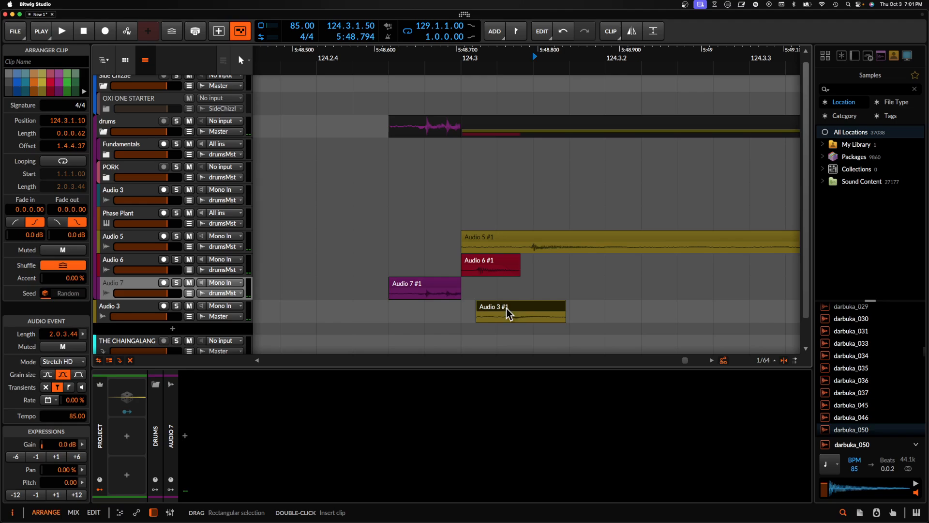
pyautogui.click(423, 287)
pyautogui.press('space')
pyautogui.press('space')
# - Align the layers by moving the Audio 5 #1 clip to 124.2.4.50 and the Audio 3 #1 clip to 124.2.4.85, auditioning the result
pyautogui.moveTo(591, 247); pyautogui.dragTo(522, 247)
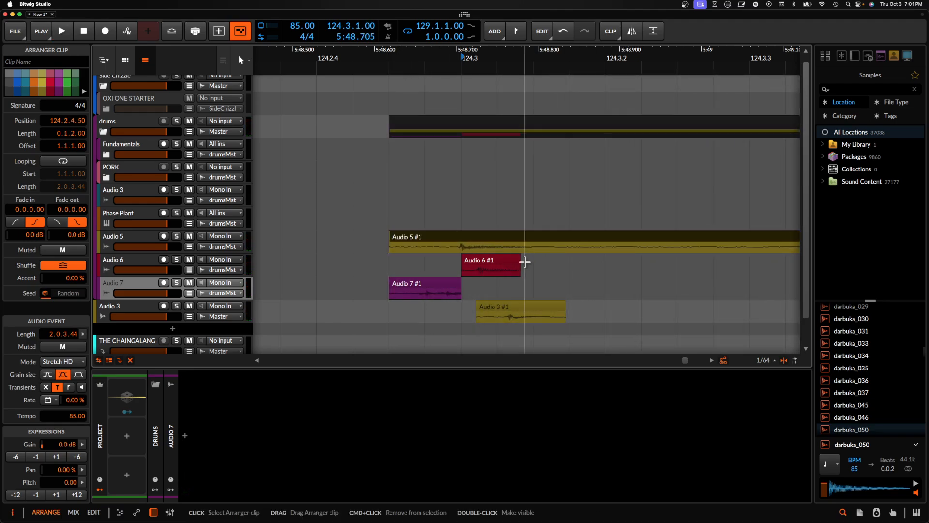
pyautogui.moveTo(531, 310); pyautogui.dragTo(497, 312)
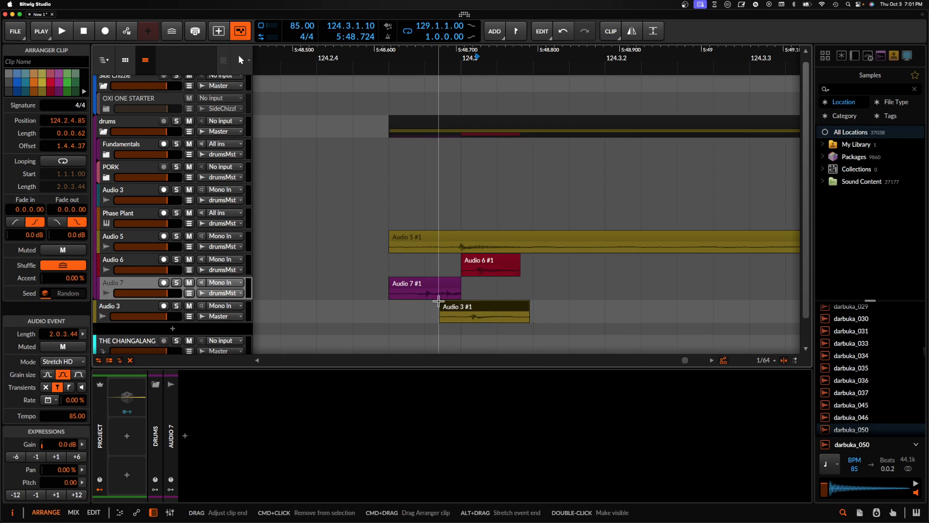
pyautogui.click(408, 286)
pyautogui.press('space')
pyautogui.press('space')
pyautogui.scroll(-3, 408, 286)
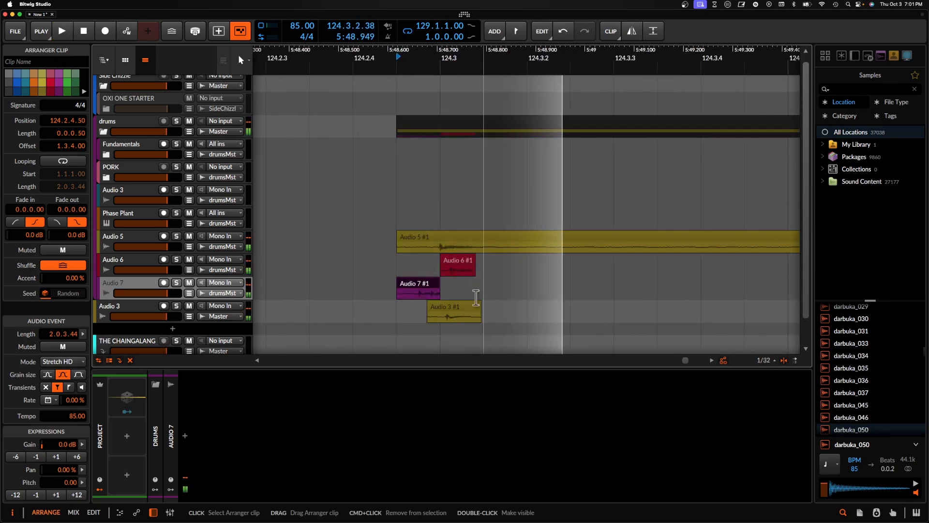
# - Add an instrument track below Audio 7 and load the E-Clap device on it
pyautogui.click(140, 284)
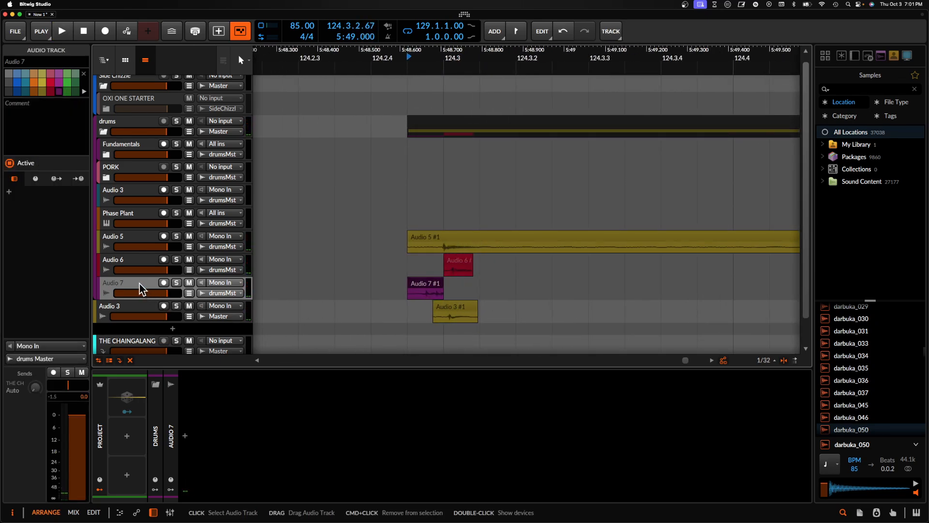
pyautogui.press('super+t')
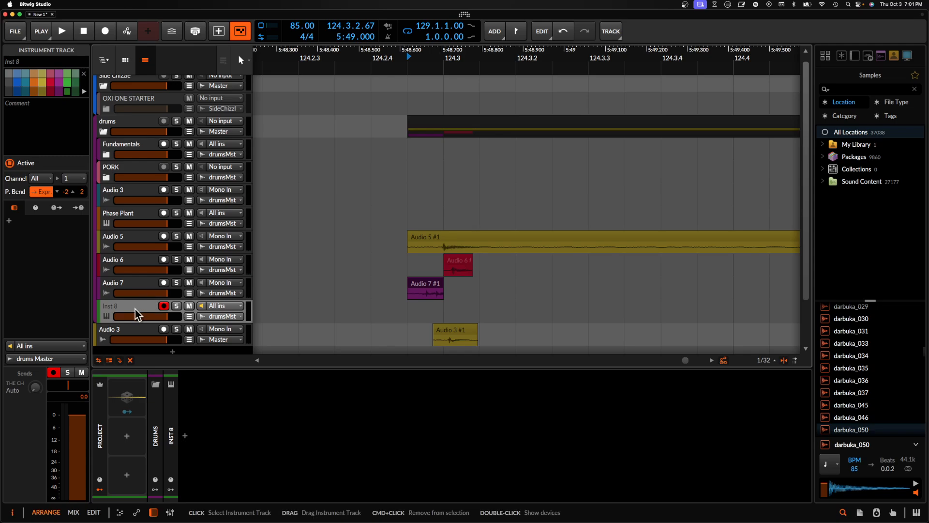
pyautogui.click(186, 437)
pyautogui.write('e')
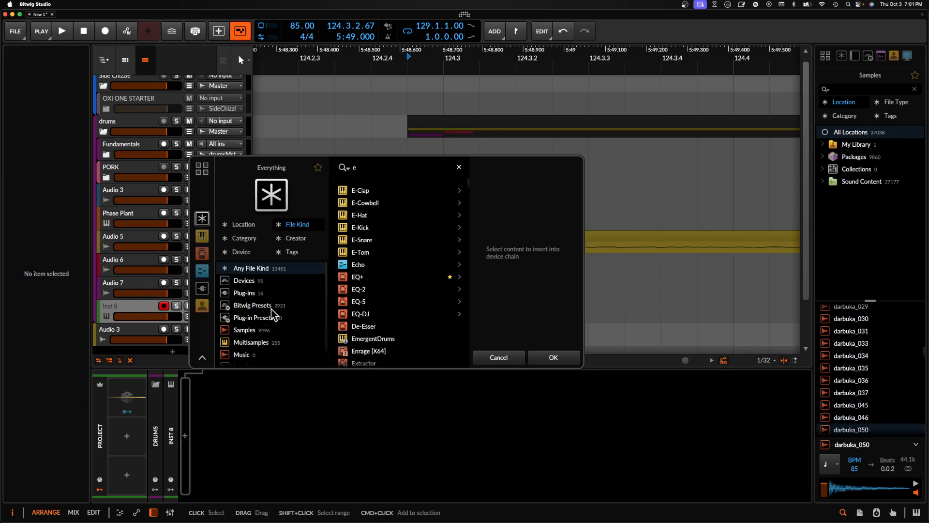
pyautogui.click(557, 360)
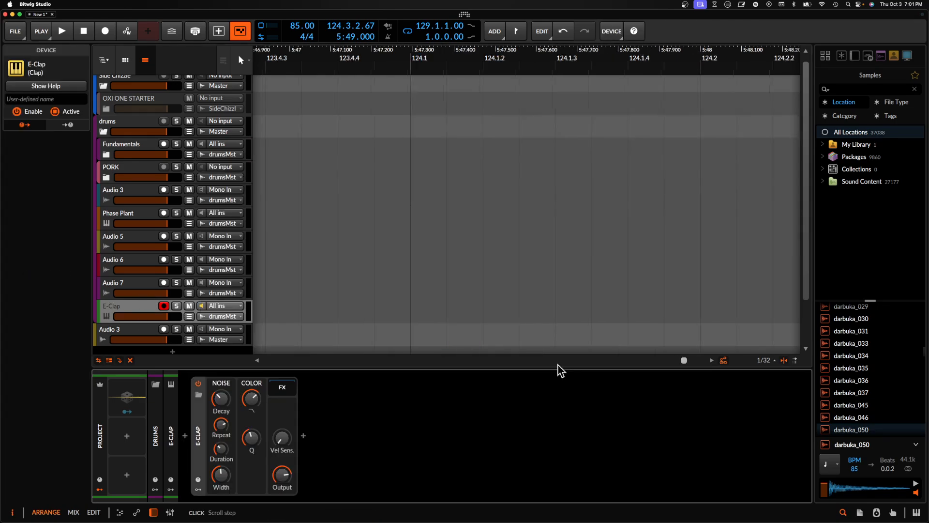
# - Create a one-bar clip on the E-Clap track and move it to start at 124.3.1.00
pyautogui.scroll(-10, 428, 277)
pyautogui.scroll(10, 519, 245)
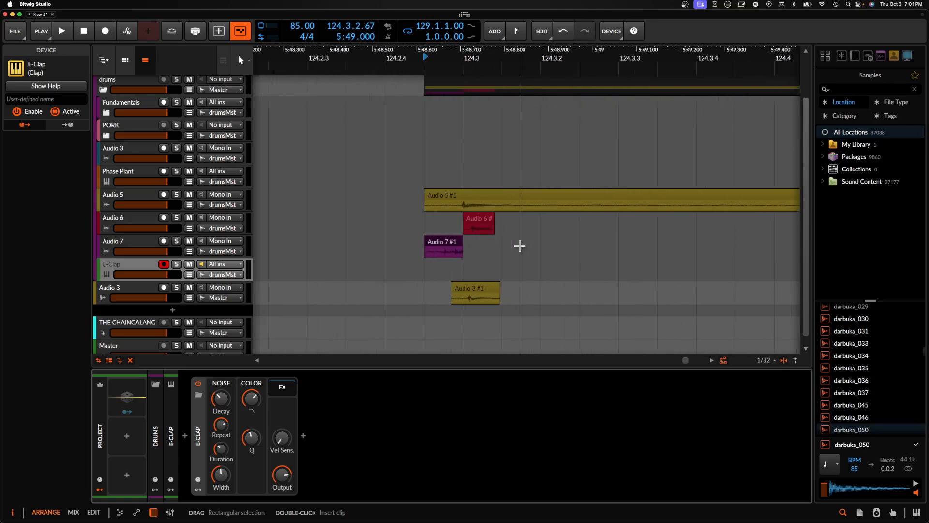
pyautogui.scroll(3, 397, 272)
pyautogui.scroll(2, 421, 272)
pyautogui.doubleClick(525, 269)
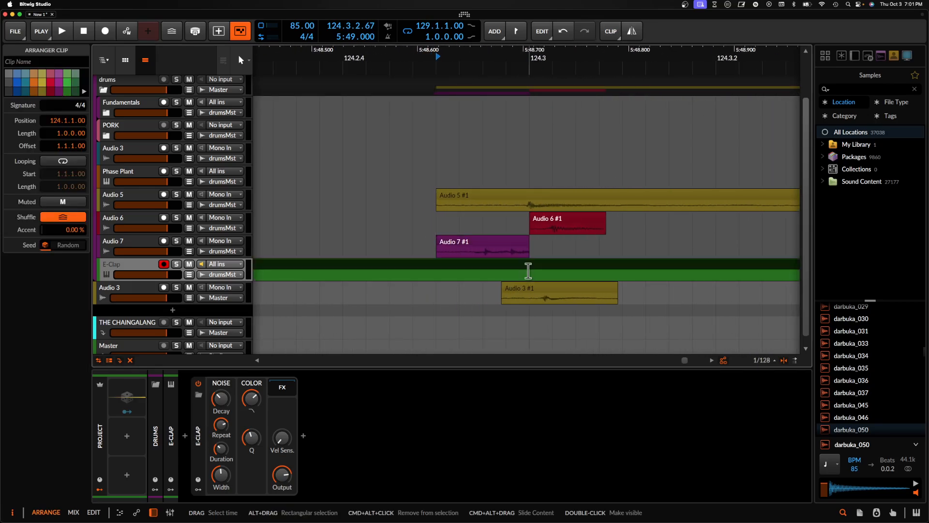
pyautogui.scroll(-2, 557, 272)
pyautogui.scroll(-2, 554, 269)
pyautogui.click(515, 270)
pyautogui.scroll(-3, 519, 270)
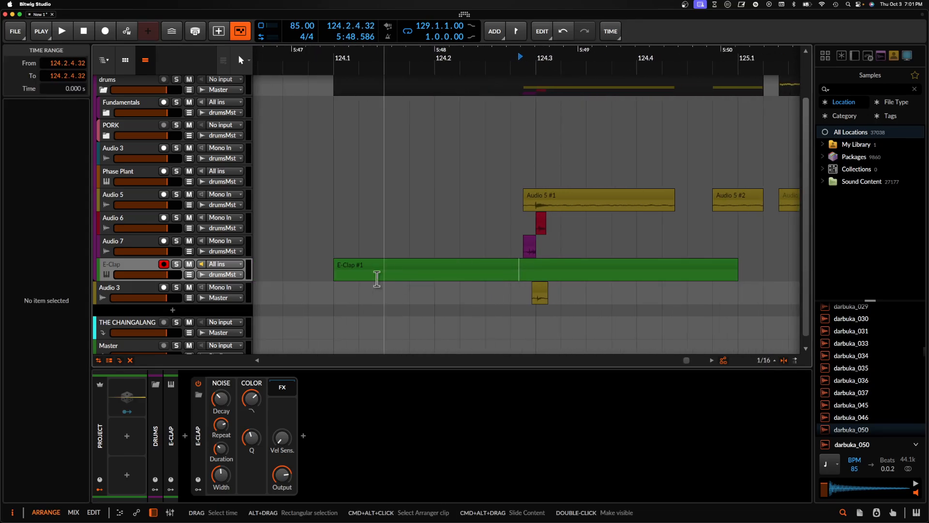
pyautogui.click(355, 268)
pyautogui.moveTo(355, 269); pyautogui.dragTo(558, 270)
# - Split the E-Clap clip at 124.4.1.00 and shorten its first part to a length of 0.0.1.00
pyautogui.click(633, 273)
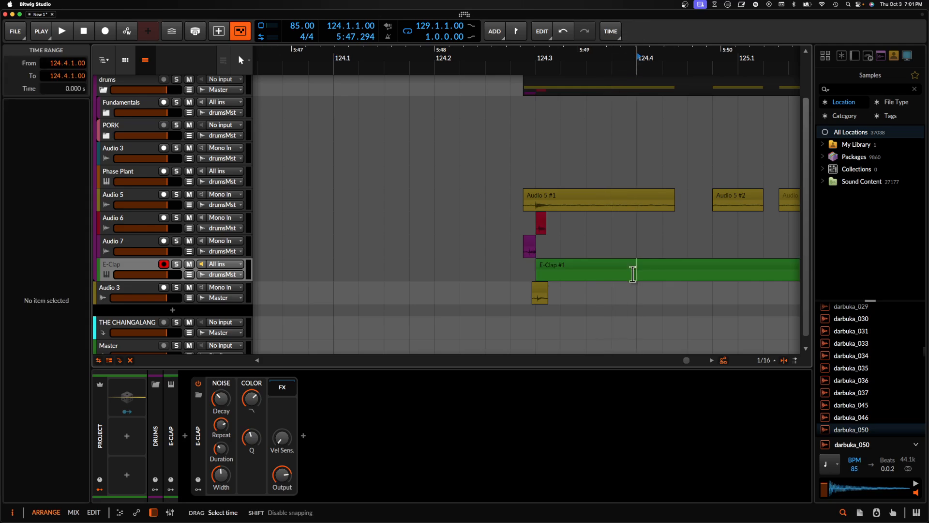
pyautogui.press('super+e')
pyautogui.click(607, 267)
pyautogui.moveTo(635, 269); pyautogui.dragTo(558, 270)
pyautogui.scroll(4, 557, 270)
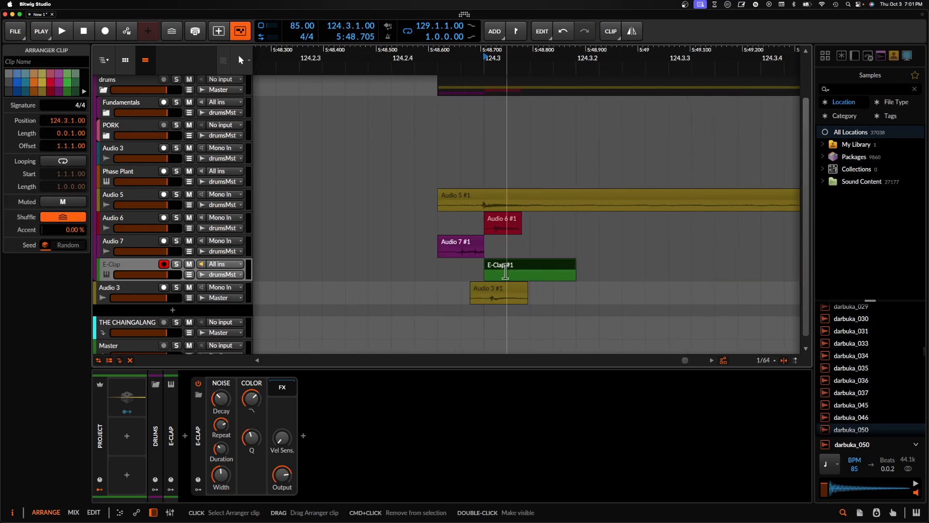
# - Draw an A2 note at the start of the E-Clap #1 clip and extend its length to 0.0.0.43
pyautogui.doubleClick(499, 270)
pyautogui.doubleClick(234, 444)
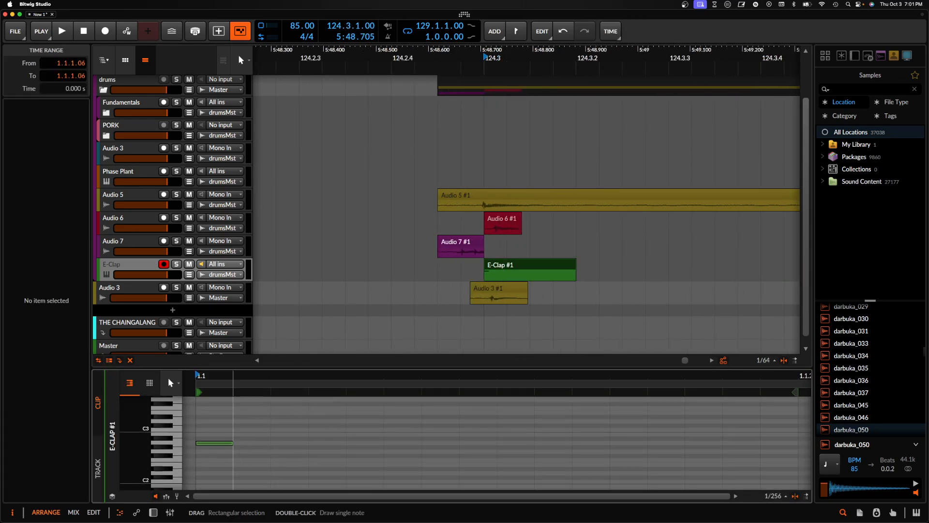
pyautogui.moveTo(233, 446); pyautogui.dragTo(459, 444)
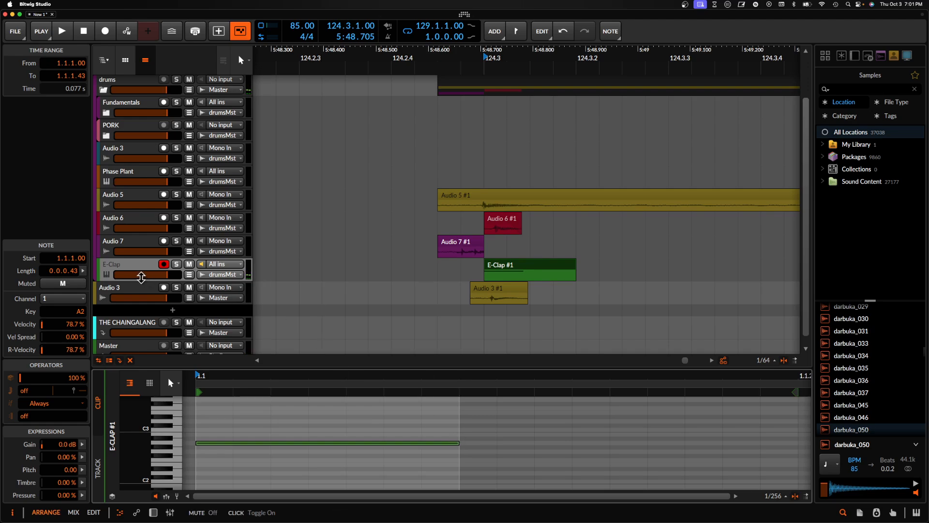
# - Audition the layered clap from the start of the Audio 7 #1 clip
pyautogui.click(127, 272)
pyautogui.click(457, 245)
pyautogui.press('space')
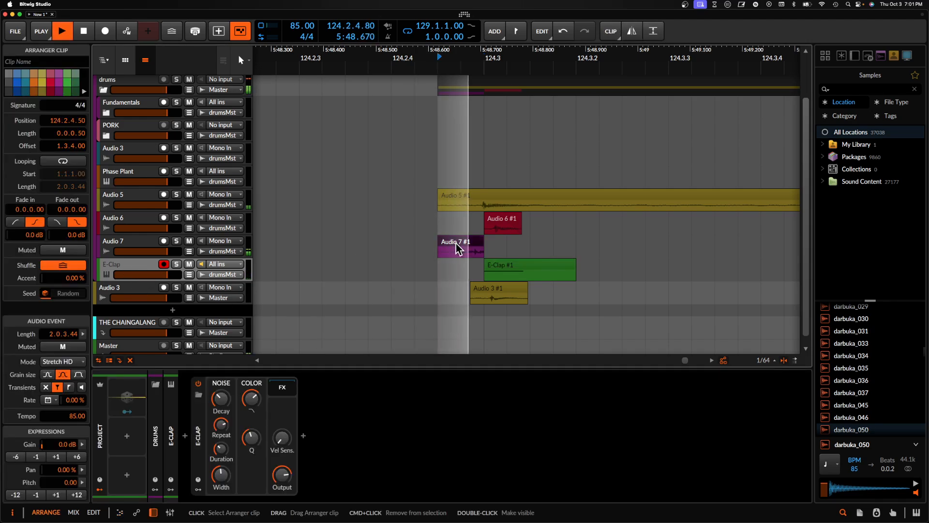
pyautogui.press('space')
pyautogui.press('space')
pyautogui.press('space')
pyautogui.press('space')
pyautogui.press('space')
# - Shorten the Audio 5 #1 clip to a length of 0.0.1.50
pyautogui.scroll(-5, 319, 226)
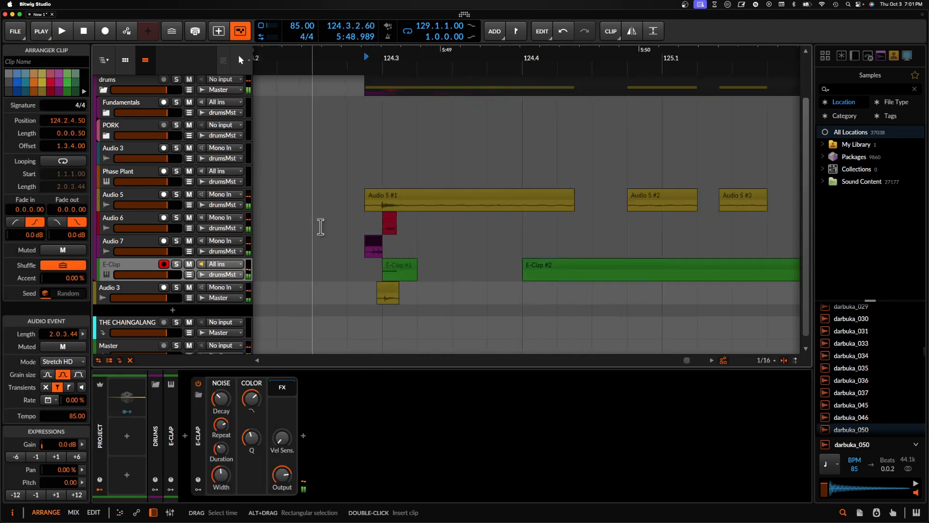
pyautogui.moveTo(494, 199); pyautogui.dragTo(390, 200)
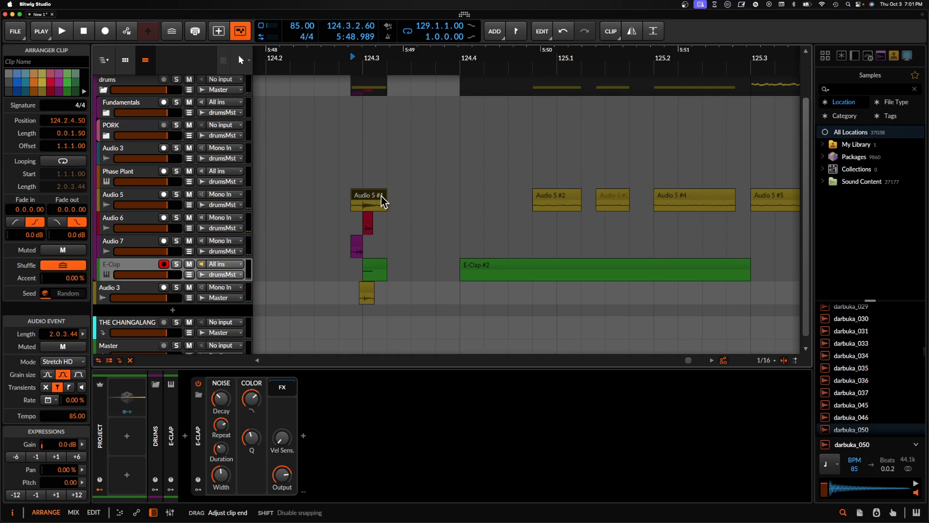
pyautogui.scroll(3, 383, 201)
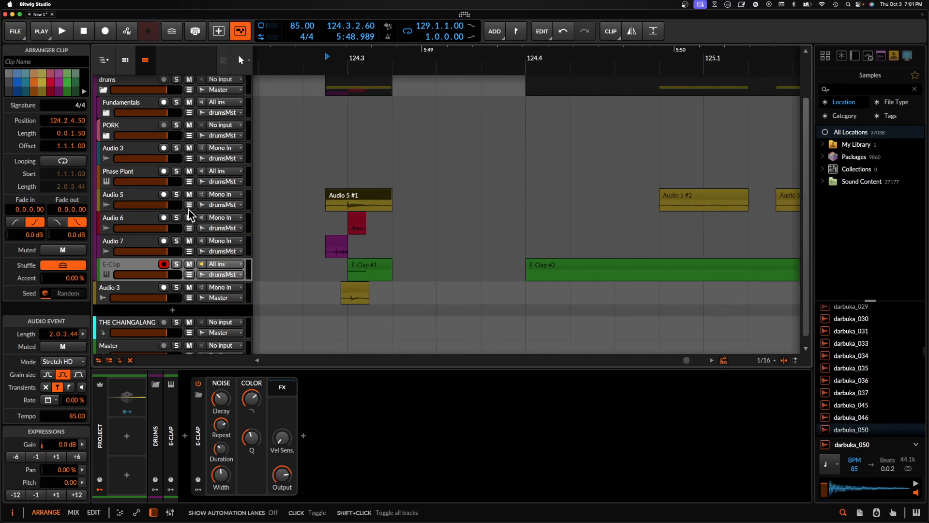
# - Move the lower Audio 3 track into the drums group below E-Clap and select all the clap tracks from Audio 5 down
pyautogui.click(139, 193)
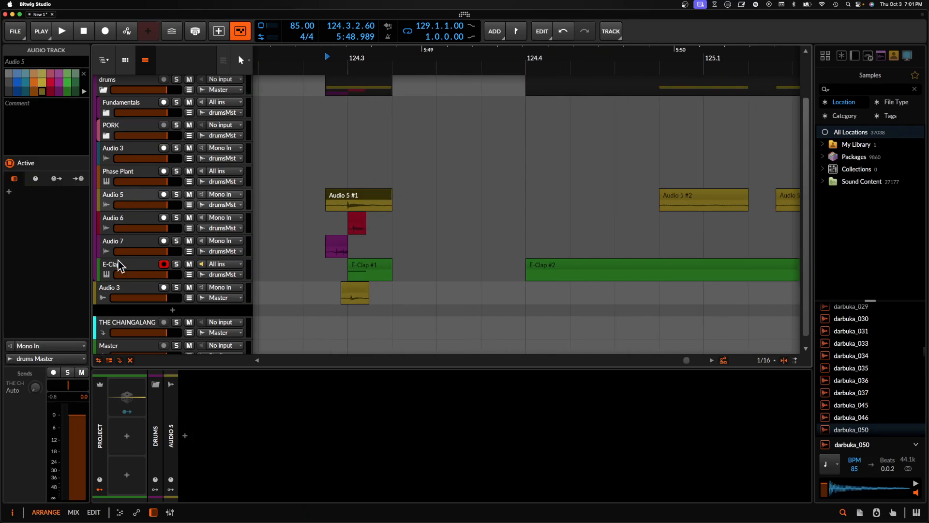
pyautogui.keyDown('shift'); pyautogui.click(122, 285); pyautogui.keyUp('shift')
pyautogui.moveTo(133, 288); pyautogui.dragTo(131, 282)
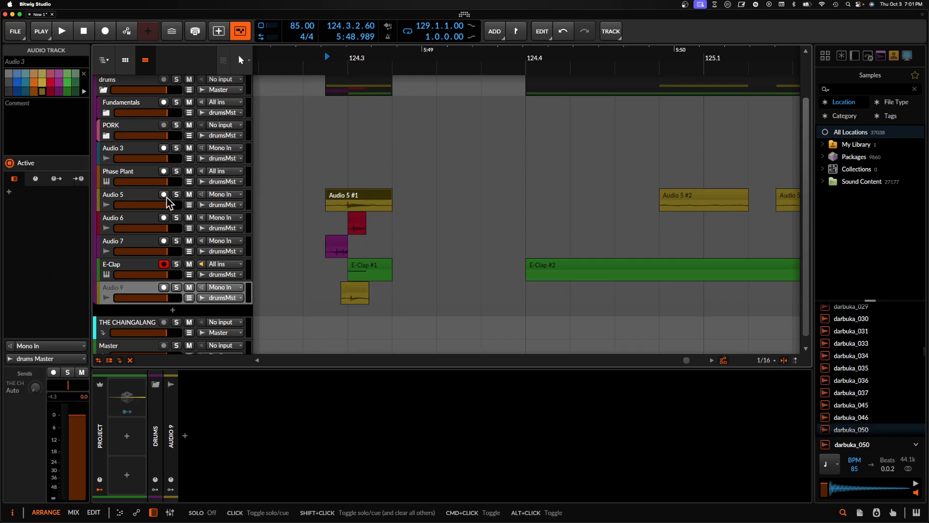
pyautogui.click(140, 199)
pyautogui.keyDown('shift'); pyautogui.click(129, 291); pyautogui.keyUp('shift')
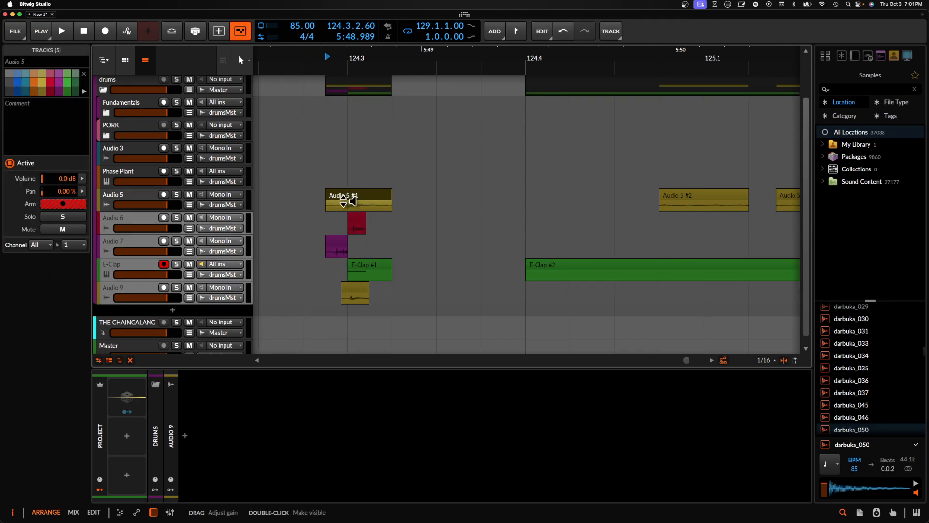
# - Examine how the clap layer clips are offset around 124.3, comparing the Audio 7 clip with the beat position
pyautogui.scroll(5, 343, 201)
pyautogui.scroll(-5, 504, 166)
pyautogui.scroll(-3, 423, 225)
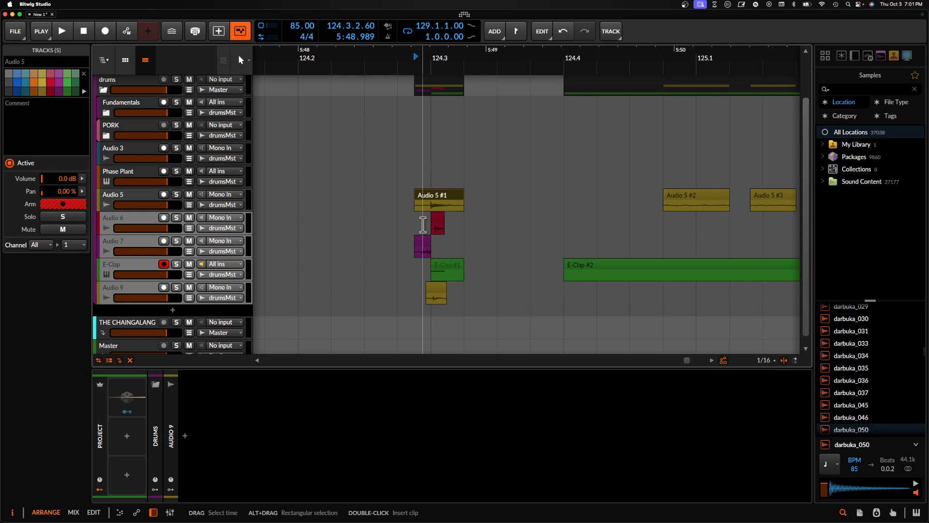
pyautogui.scroll(8, 423, 223)
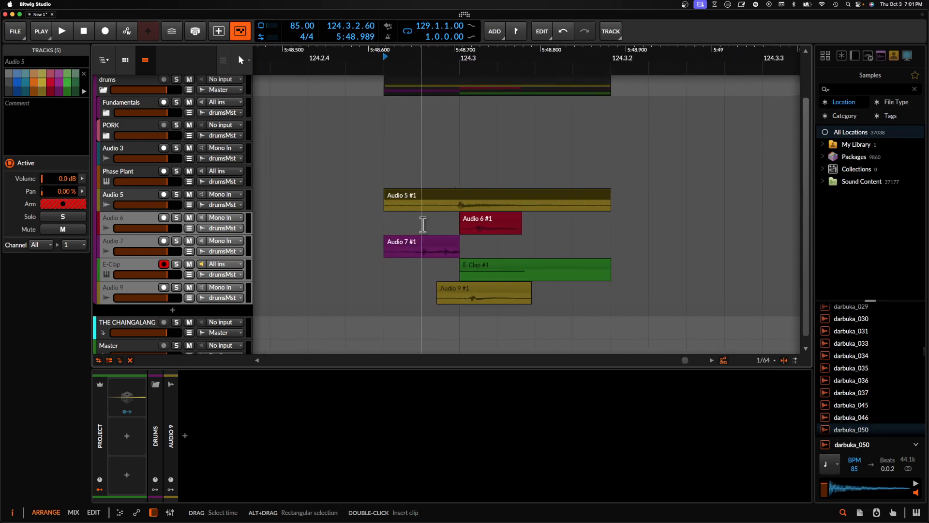
pyautogui.click(415, 248)
pyautogui.scroll(-3, 414, 246)
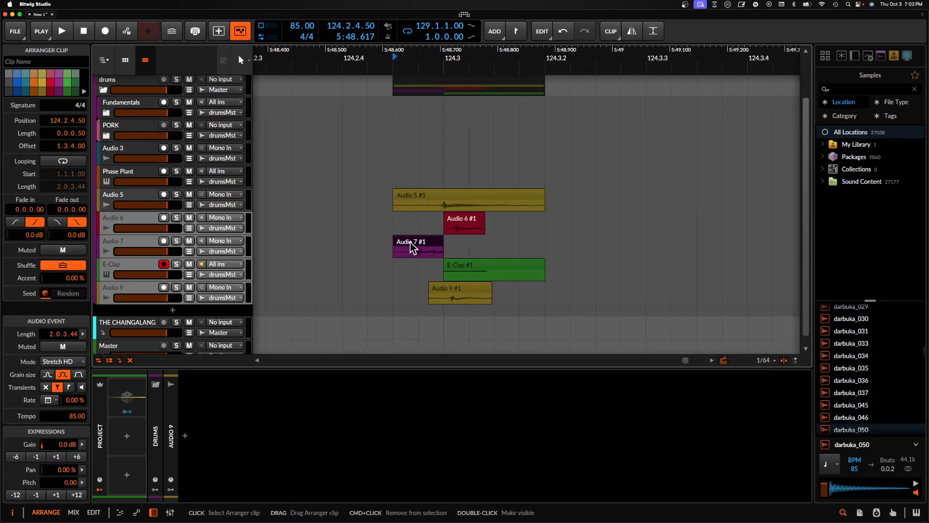
pyautogui.click(444, 251)
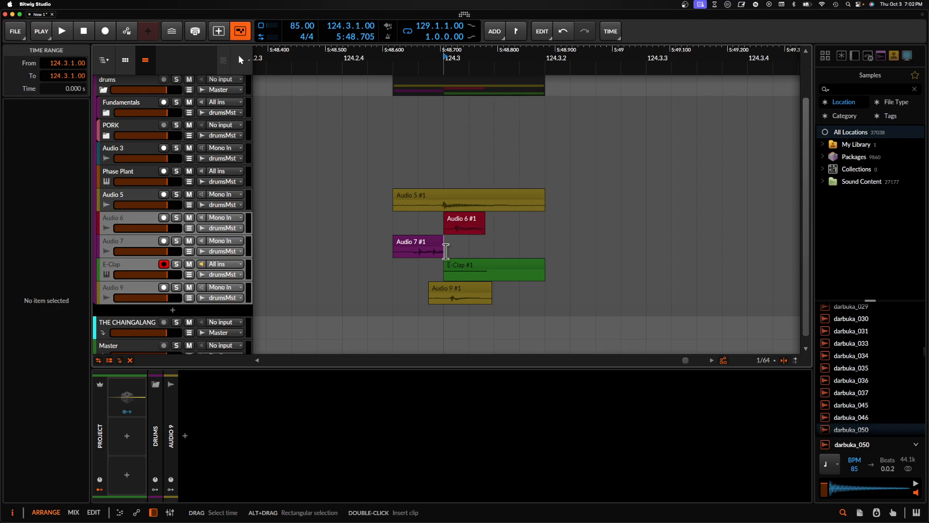
pyautogui.scroll(-10, 446, 251)
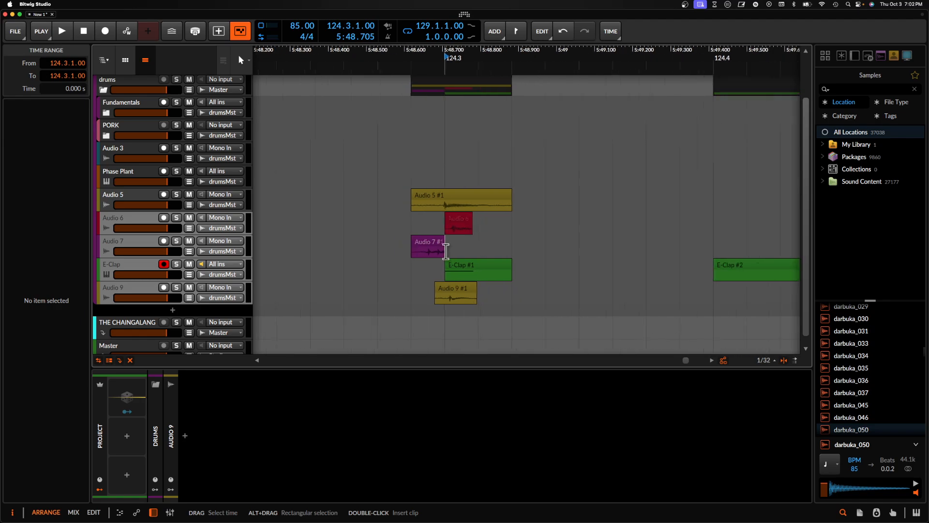
pyautogui.hscroll(-5, 409, 248)
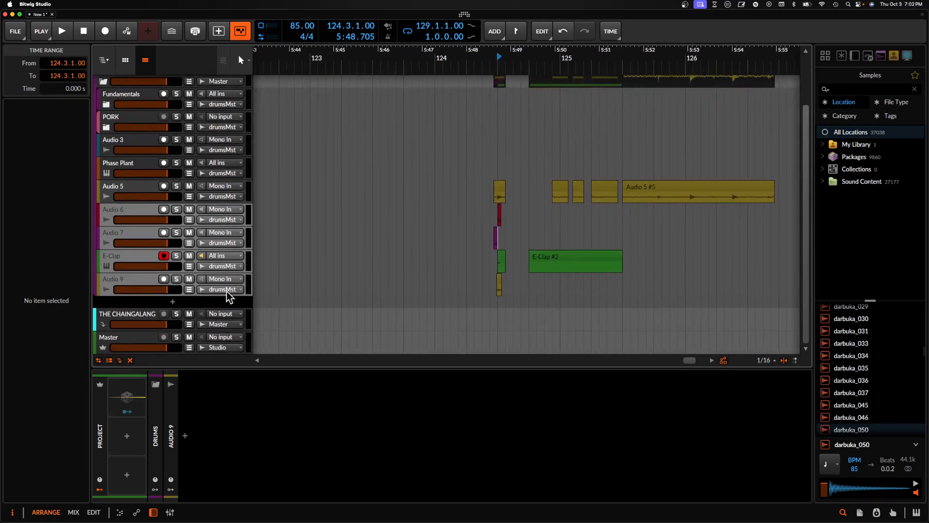
# - Record a take from 122.1.1.00 onto a new audio track added below Audio 9, with the E-Clap track disarmed
pyautogui.click(139, 278)
pyautogui.press('super+t')
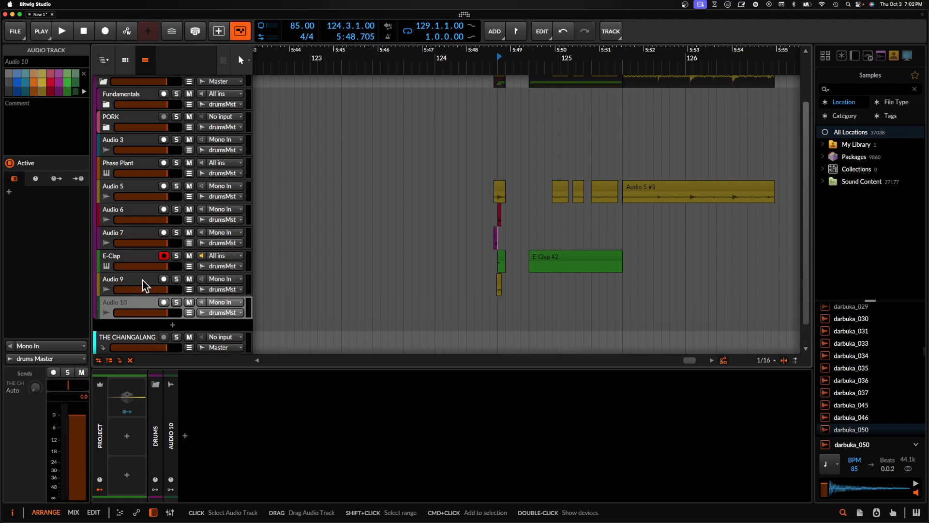
pyautogui.scroll(-5, 271, 305)
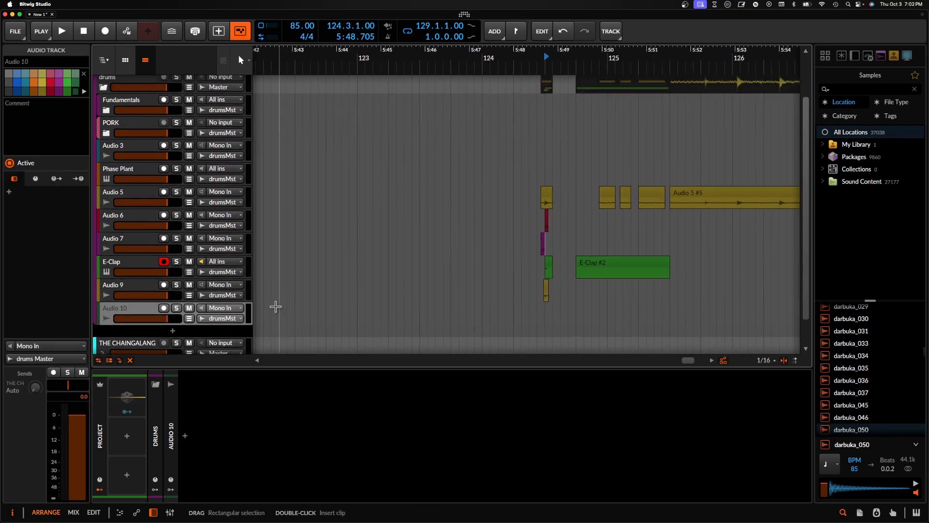
pyautogui.click(285, 306)
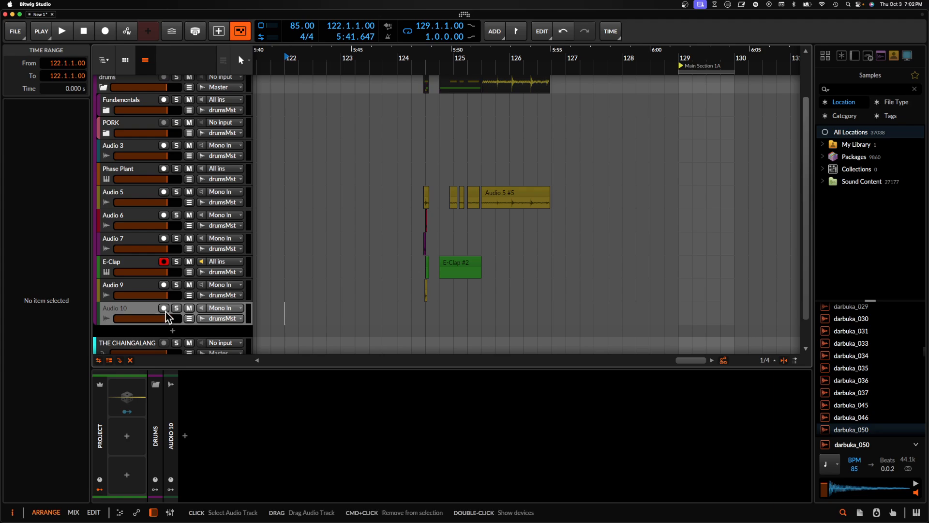
pyautogui.click(164, 311)
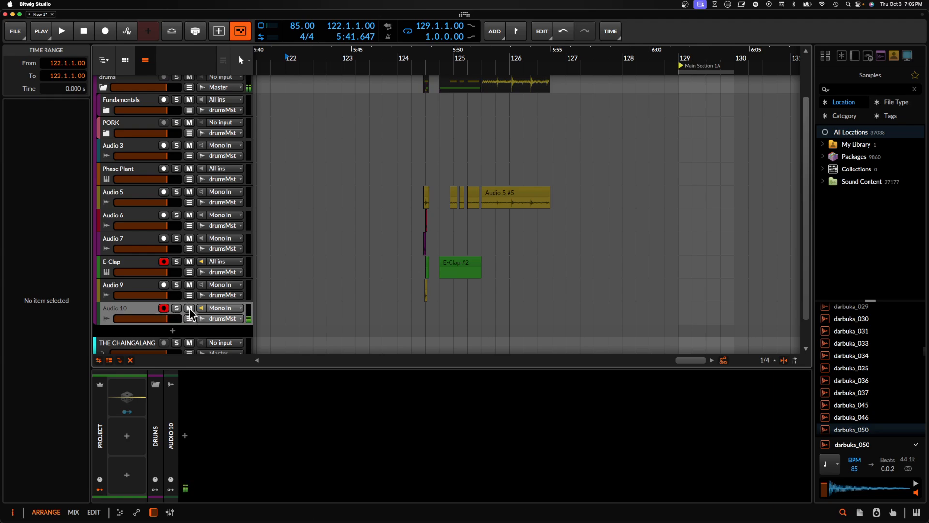
pyautogui.click(163, 262)
pyautogui.click(105, 30)
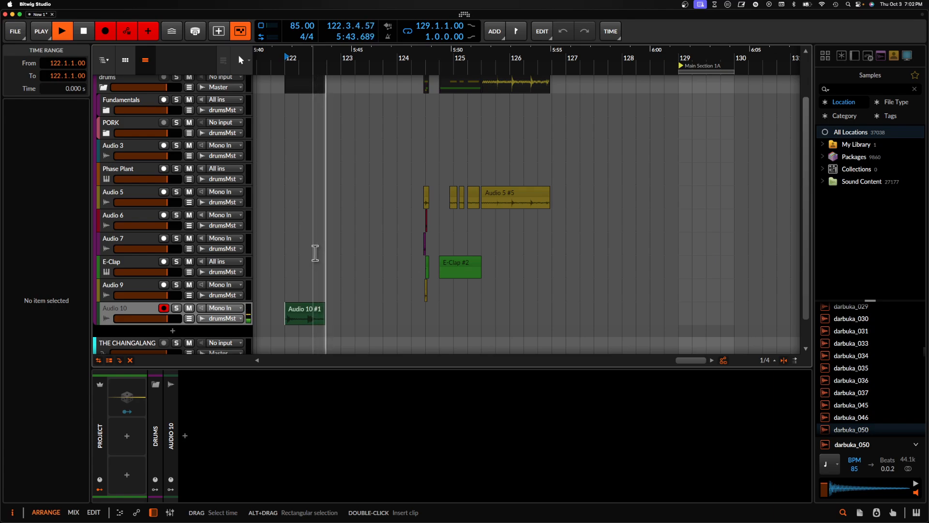
pyautogui.press('space')
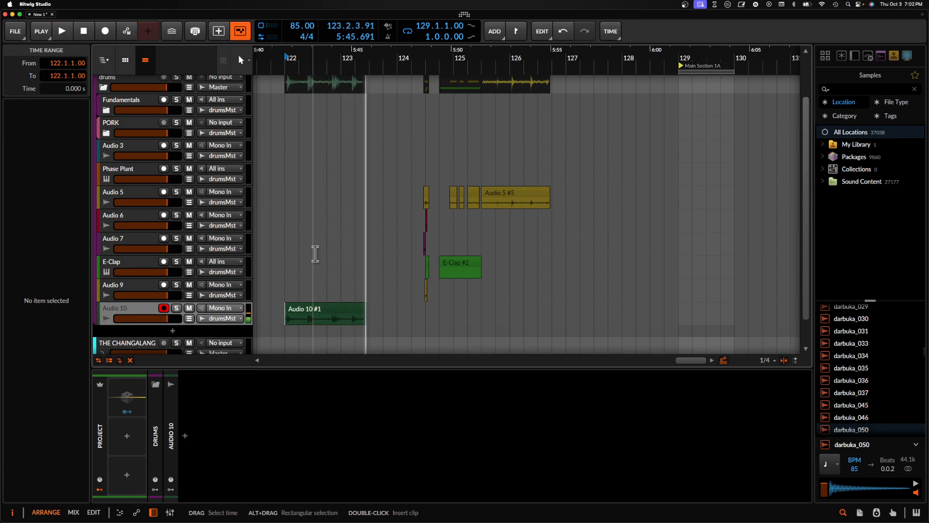
# - Split the Audio 10 recording to isolate a 0.0.3.00 slice starting at 122.4.2.00
pyautogui.click(138, 308)
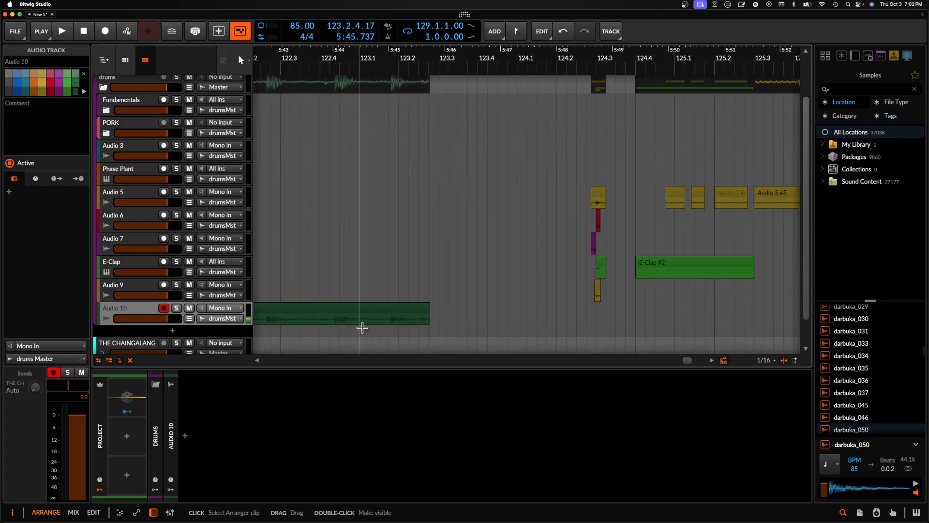
pyautogui.scroll(5, 332, 322)
pyautogui.scroll(3, 492, 316)
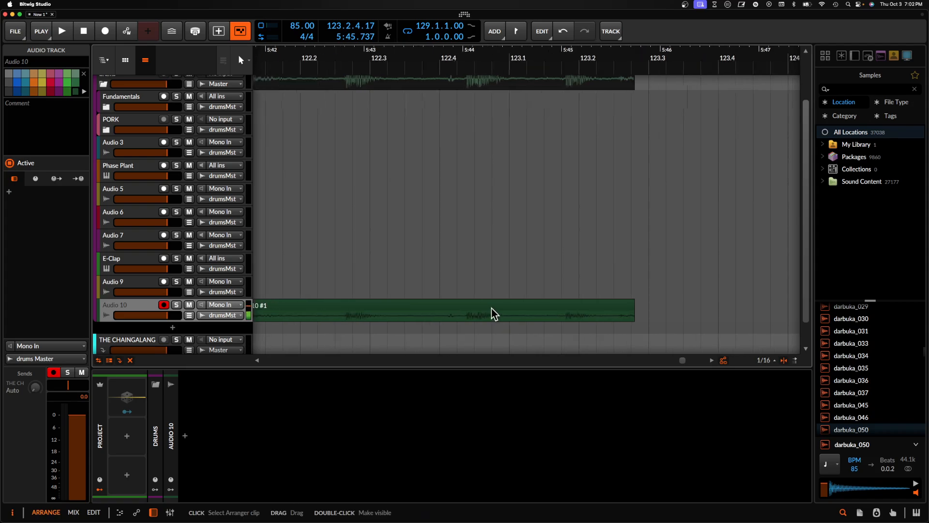
pyautogui.click(459, 320)
pyautogui.press('super+e')
pyautogui.scroll(-6, 510, 315)
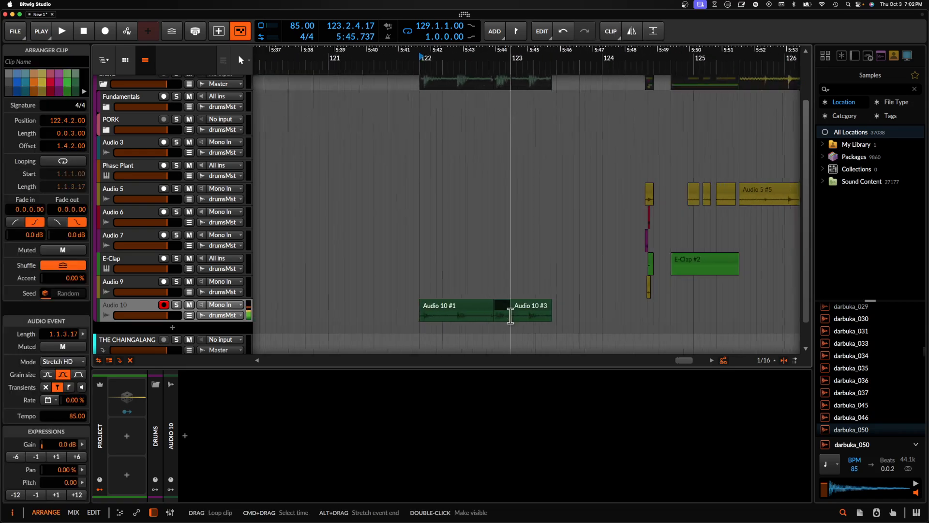
# - Move the isolated slice to 120.1.1.00 and shorten it to 0.0.2.00 with a 0.0.1.73 fade-out
pyautogui.moveTo(361, 315); pyautogui.dragTo(358, 311)
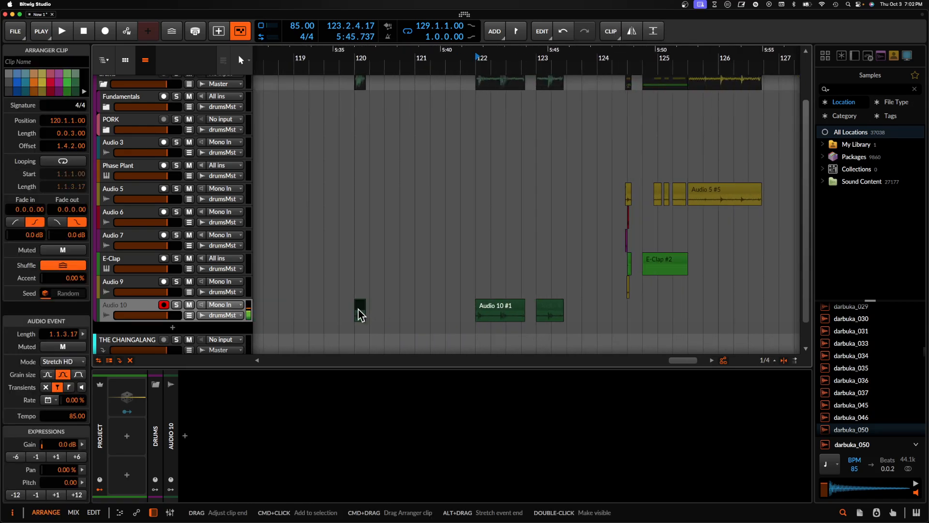
pyautogui.scroll(10, 368, 314)
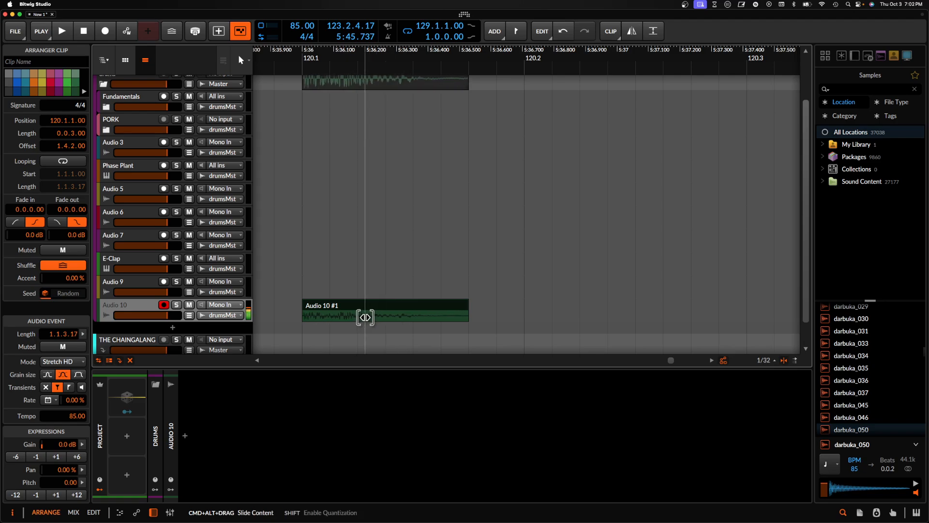
pyautogui.moveTo(466, 307); pyautogui.dragTo(411, 305)
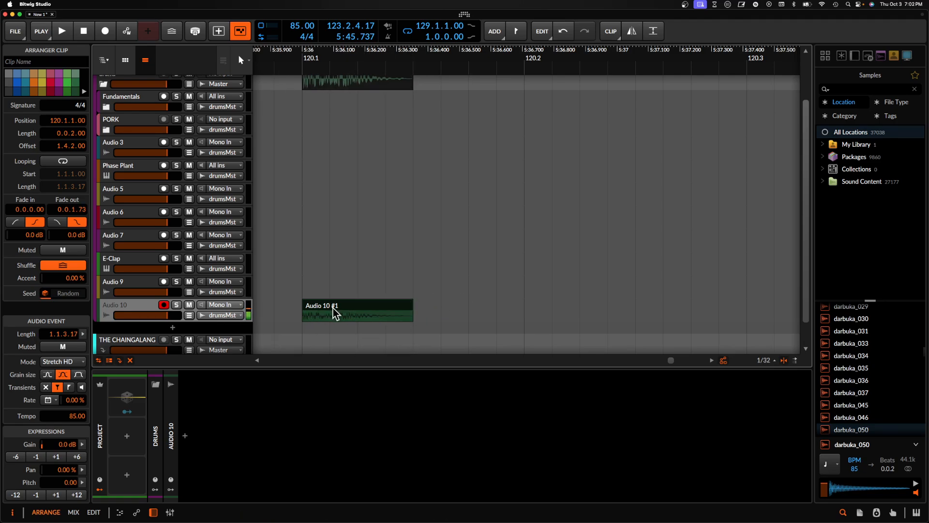
# - Solo the Audio 10 track and audition the slice at 120.1.1.00
pyautogui.click(136, 310)
pyautogui.click(177, 305)
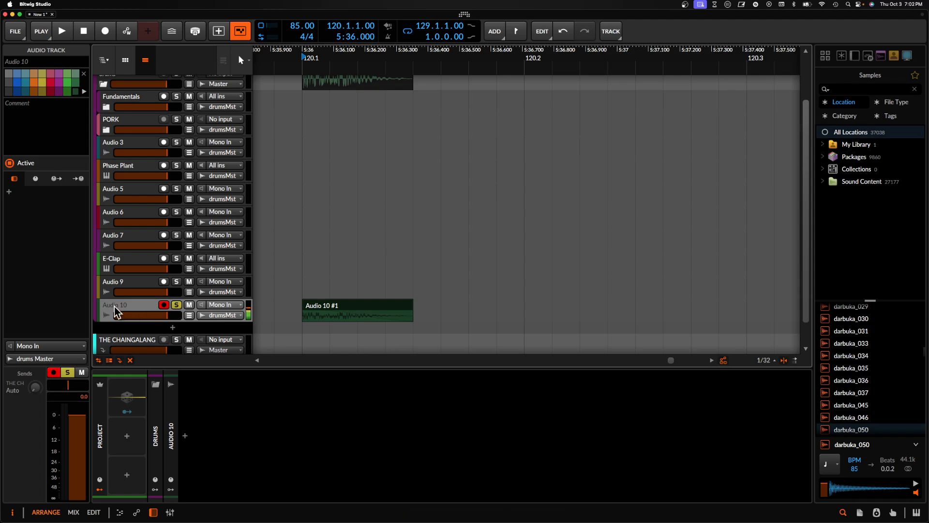
pyautogui.click(326, 306)
pyautogui.press('space')
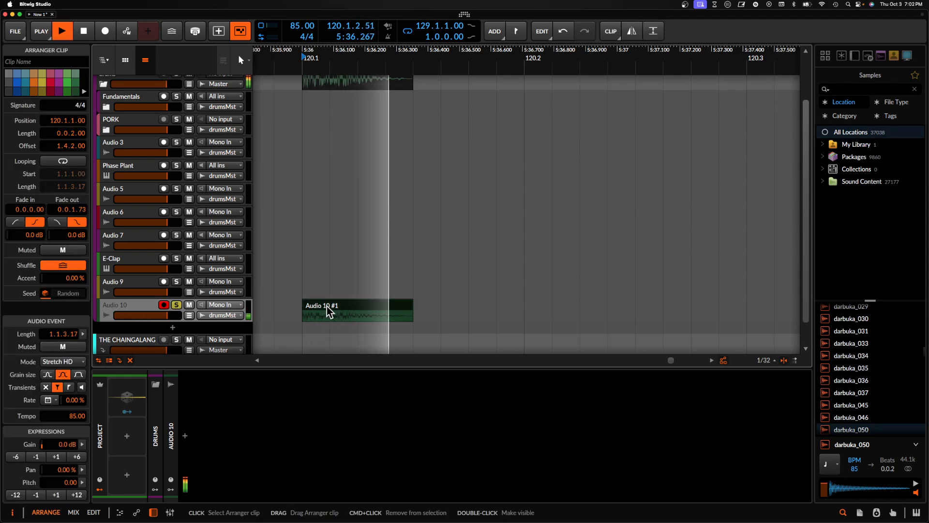
pyautogui.press('space')
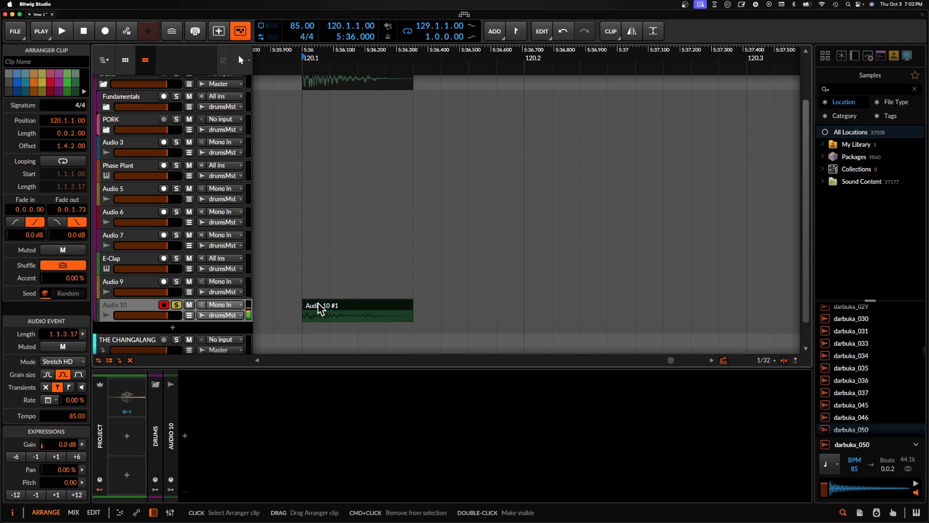
# - Lower the Audio 10 slice's pitch to -3.00 semitones, playing it back to compare
pyautogui.scroll(-1, 318, 305)
pyautogui.press('space')
pyautogui.press('space')
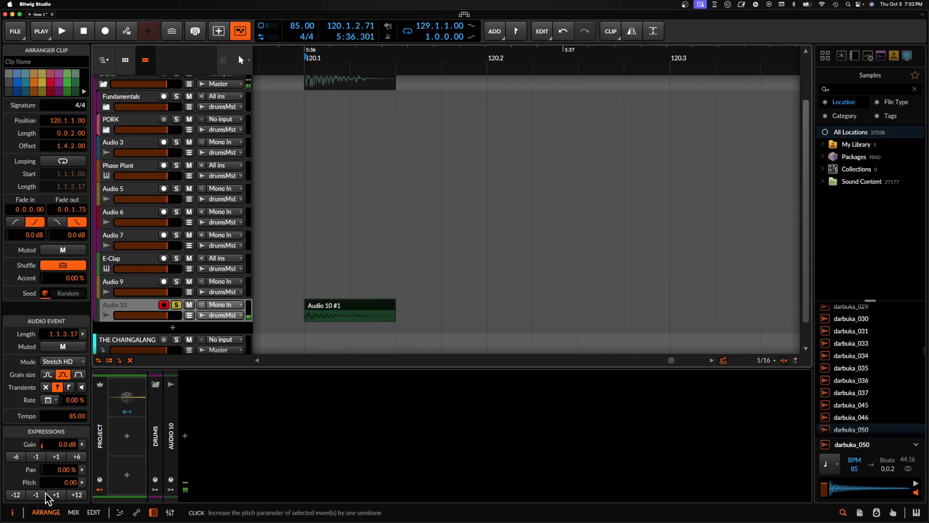
pyautogui.press('space')
pyautogui.press('space')
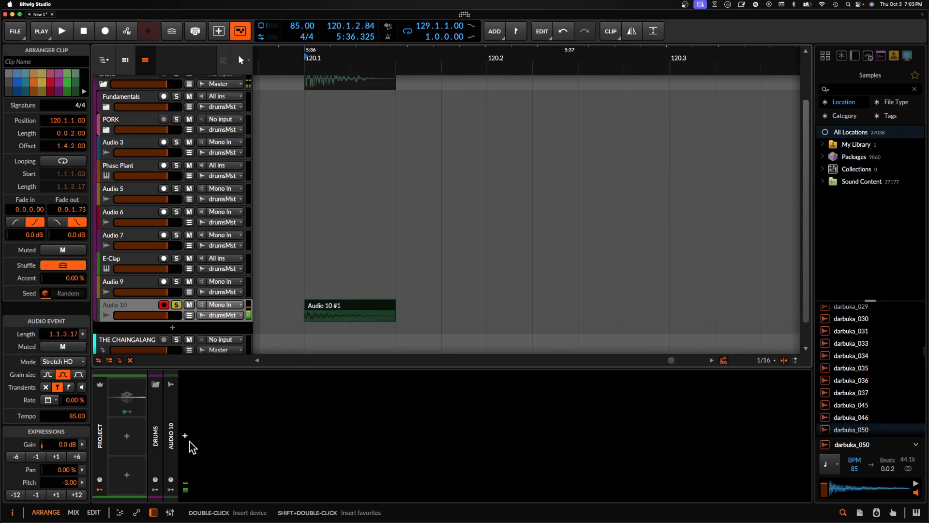
# - Insert Pro-Q 3 on the Audio 10 track and boost a bell band by 14.02 dB at 35.047 Hz during playback
pyautogui.click(185, 437)
pyautogui.write('pro')
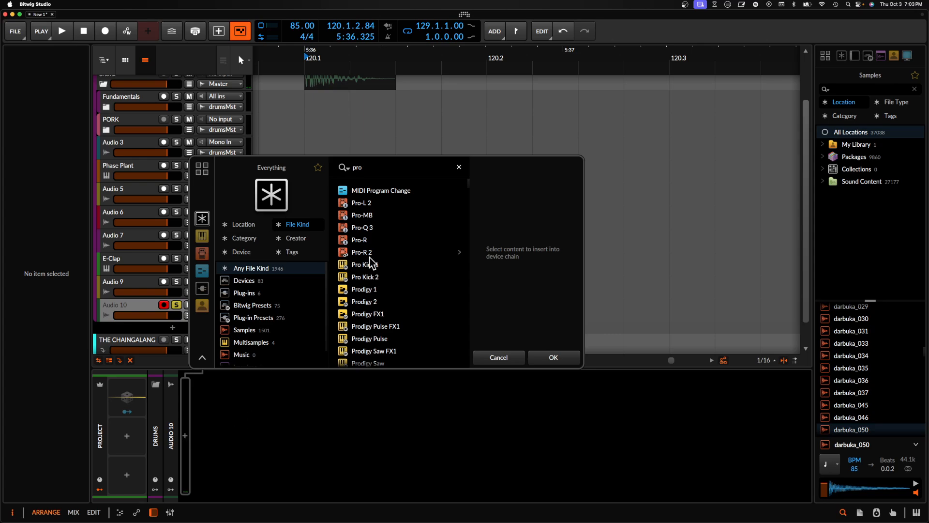
pyautogui.click(362, 228)
pyautogui.click(552, 356)
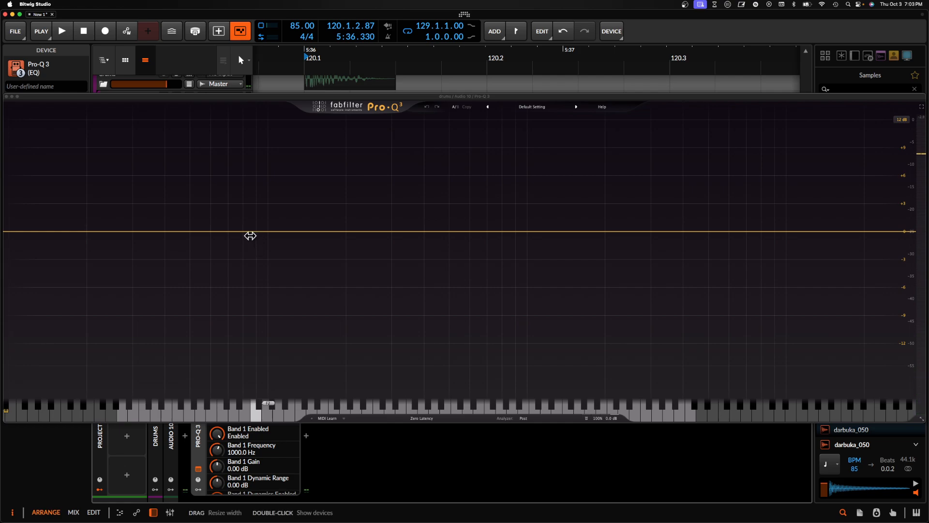
pyautogui.moveTo(250, 231)
pyautogui.mouseDown()
pyautogui.moveTo(187, 149)
pyautogui.moveTo(152, 132)
pyautogui.moveTo(153, 109)
pyautogui.mouseUp()
pyautogui.press('space')
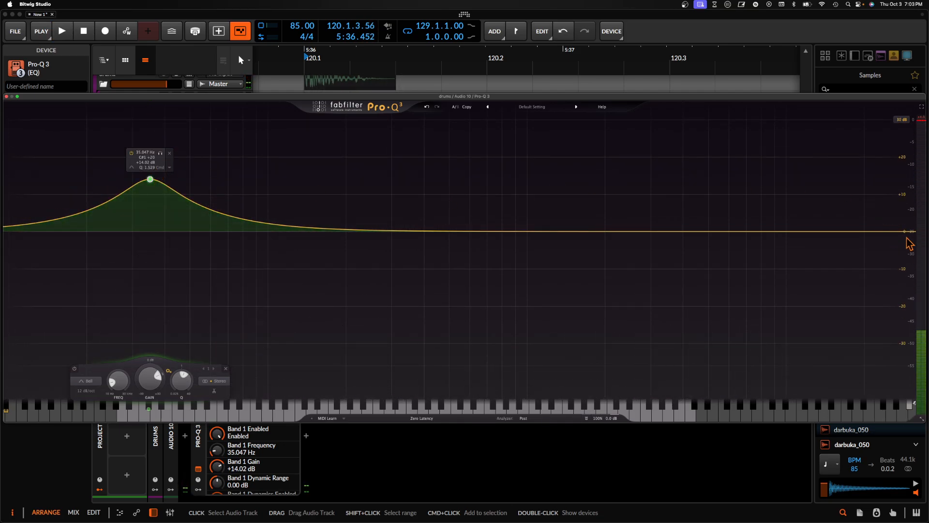
# - Add a 12 dB/oct high-cut band at about 217 Hz in Pro-Q 3, audition it and close the plug-in window
pyautogui.moveTo(867, 232); pyautogui.dragTo(359, 232)
pyautogui.press('space')
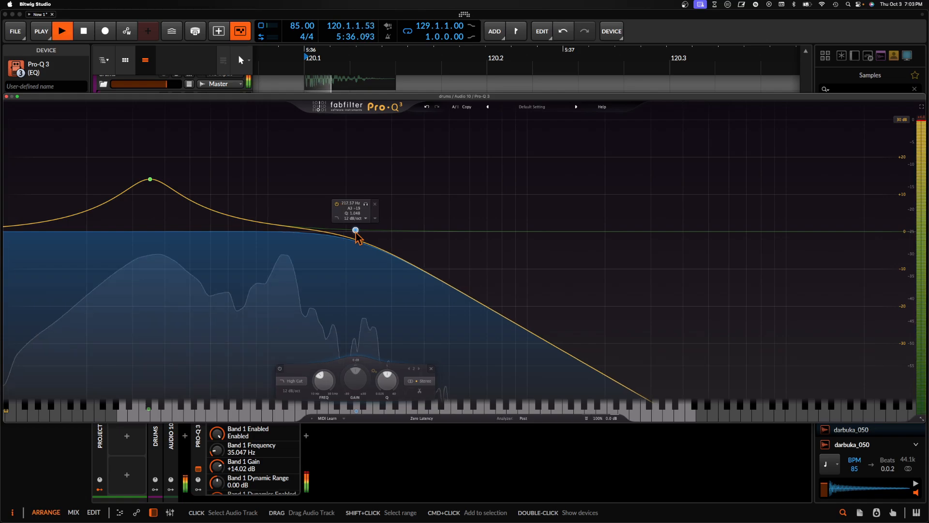
pyautogui.press('space')
pyautogui.press('space')
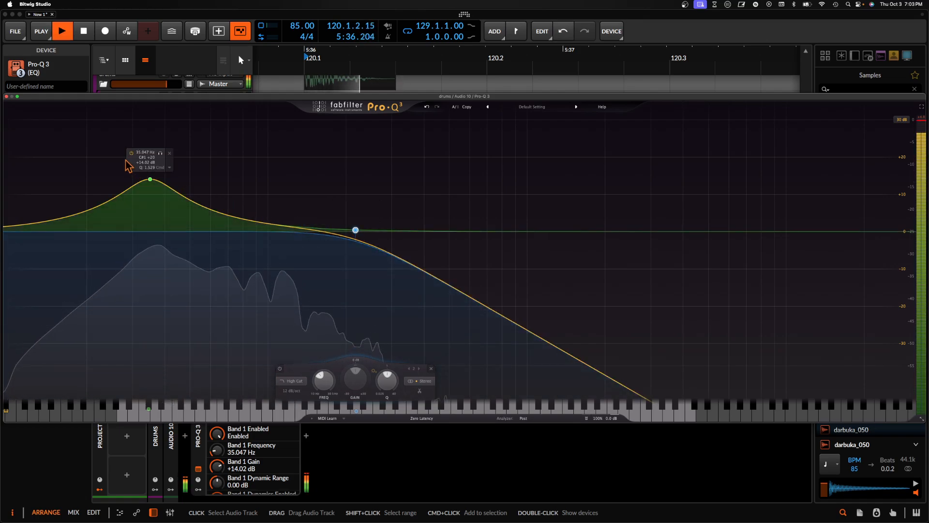
pyautogui.click(6, 96)
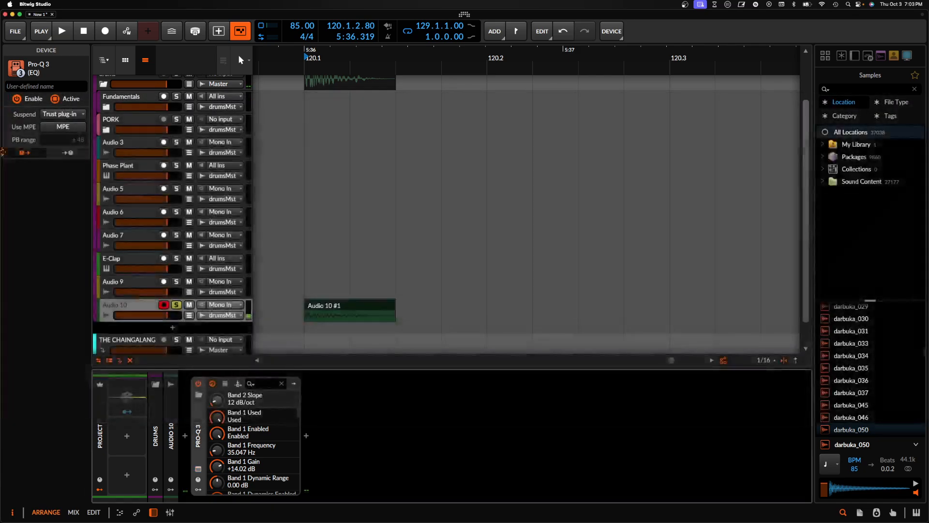
# - Insert the Filter+ device after Pro-Q 3 on the Audio 10 track
pyautogui.click(320, 310)
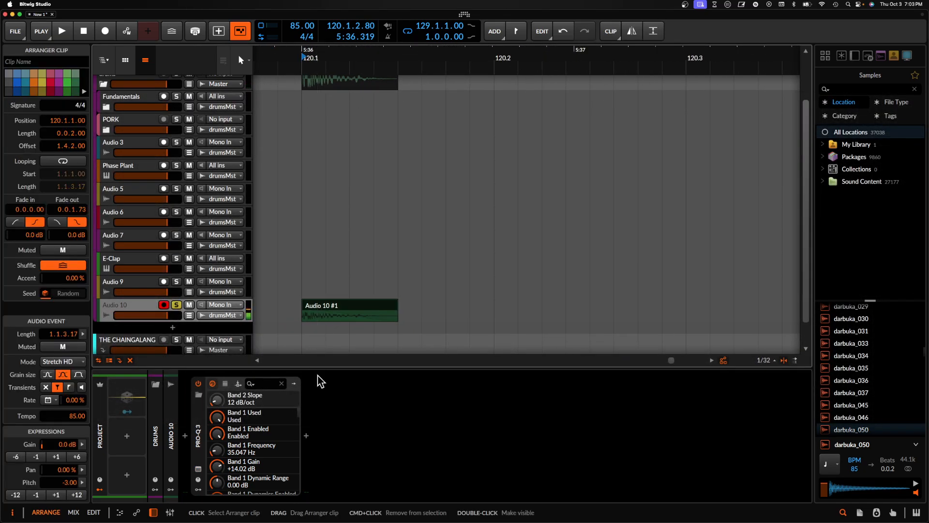
pyautogui.click(306, 435)
pyautogui.write('filter')
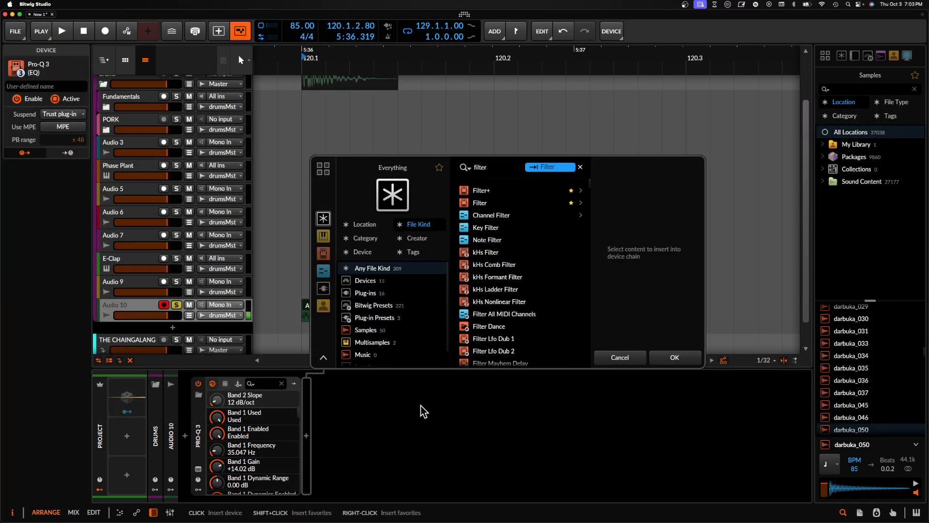
pyautogui.click(482, 195)
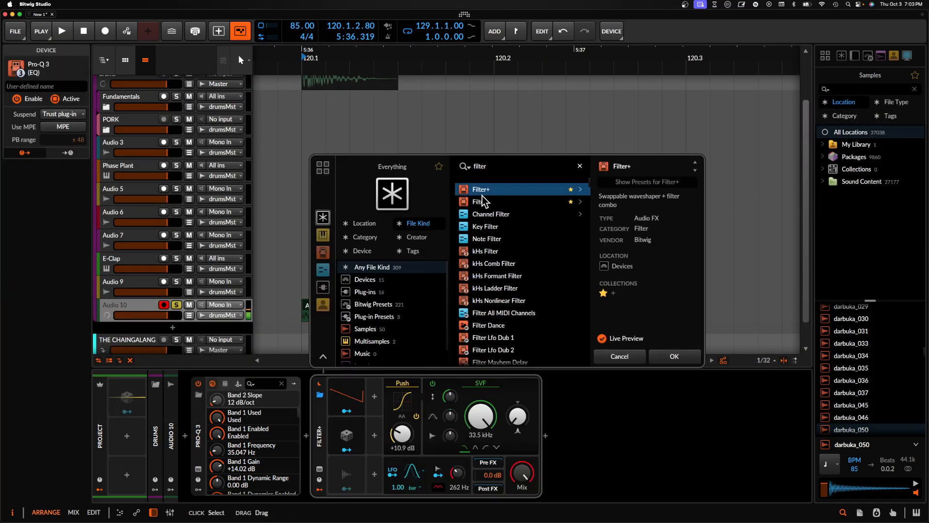
pyautogui.click(675, 358)
# - Insert the Transient Control device after Filter+ on the Audio 10 track
pyautogui.click(544, 436)
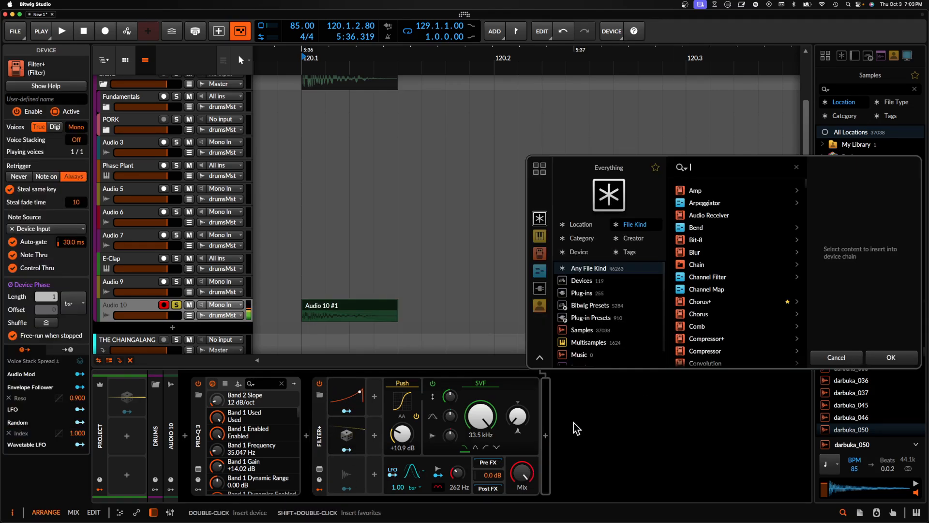
pyautogui.write('transient')
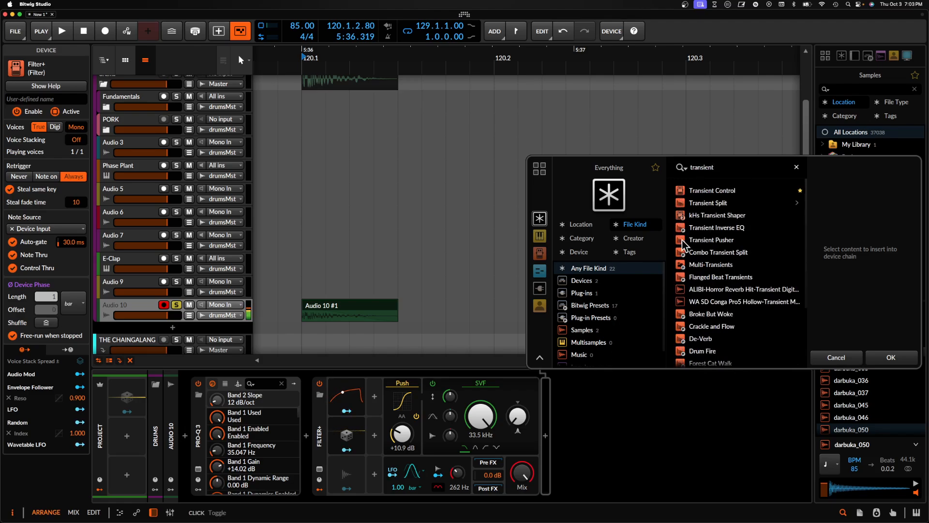
pyautogui.click(707, 190)
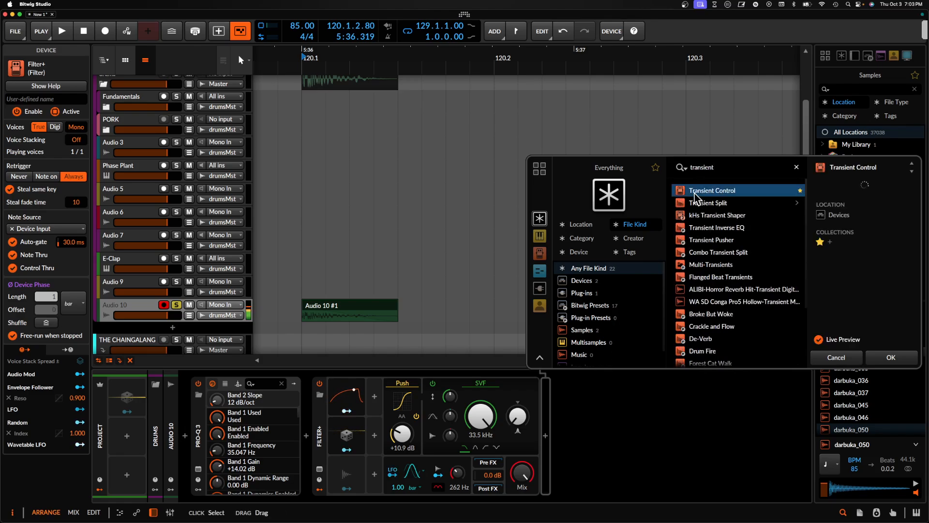
pyautogui.click(892, 357)
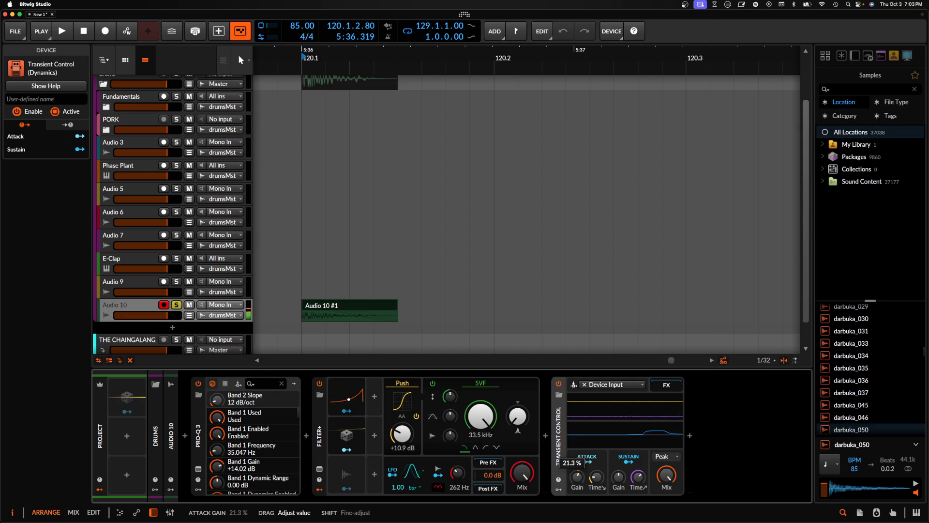
# - Adjust the attack gain on Transient Control and audition the hit
pyautogui.moveTo(580, 477); pyautogui.dragTo(638, 500)
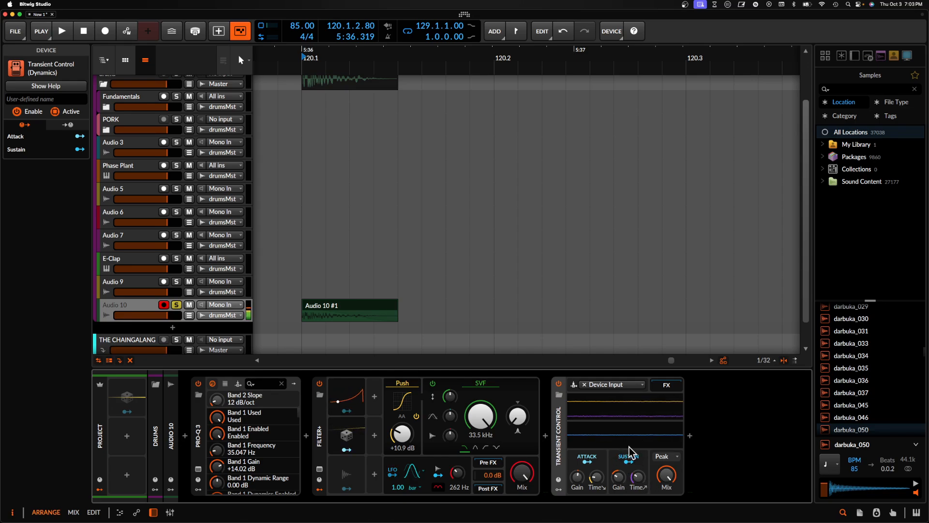
pyautogui.press('space')
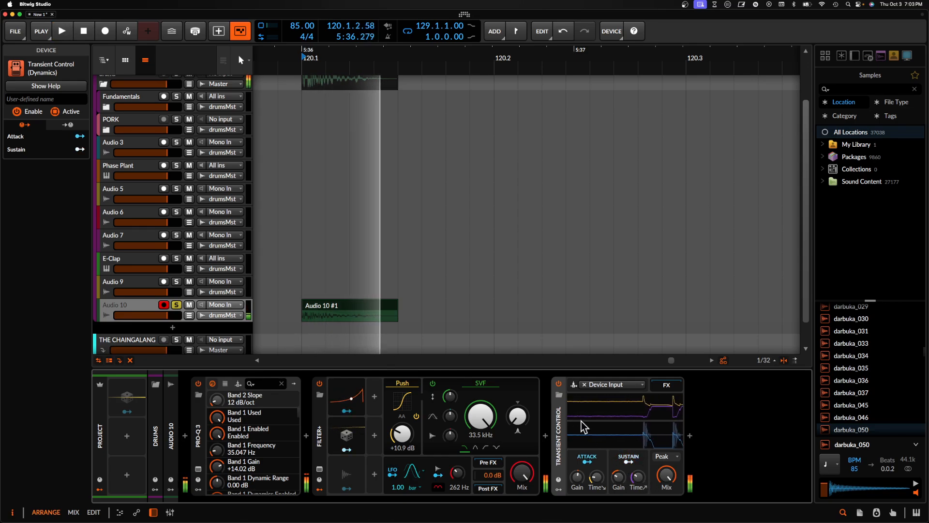
pyautogui.press('space')
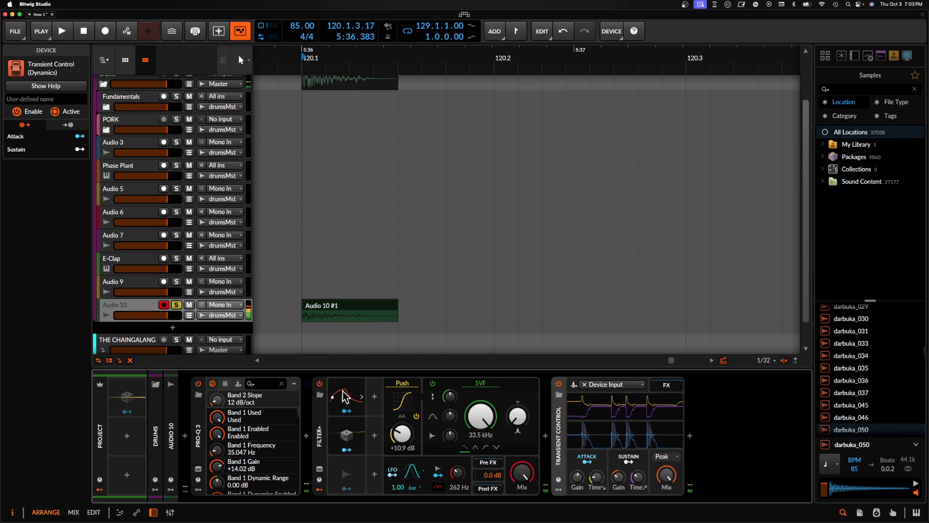
# - Set the Push drive in Filter+ to +5.3 dB and play the hit back repeatedly to compare
pyautogui.moveTo(403, 434)
pyautogui.mouseDown()
pyautogui.moveTo(402, 447)
pyautogui.moveTo(409, 440)
pyautogui.mouseUp()
pyautogui.press('space')
pyautogui.press('space')
pyautogui.press('space')
pyautogui.press('space')
pyautogui.press('space')
pyautogui.press('space')
# - Split the Audio 10 clip at 120.1.1.06 to isolate the hit's initial attack as a separate slice
pyautogui.click(322, 309)
pyautogui.scroll(5, 321, 309)
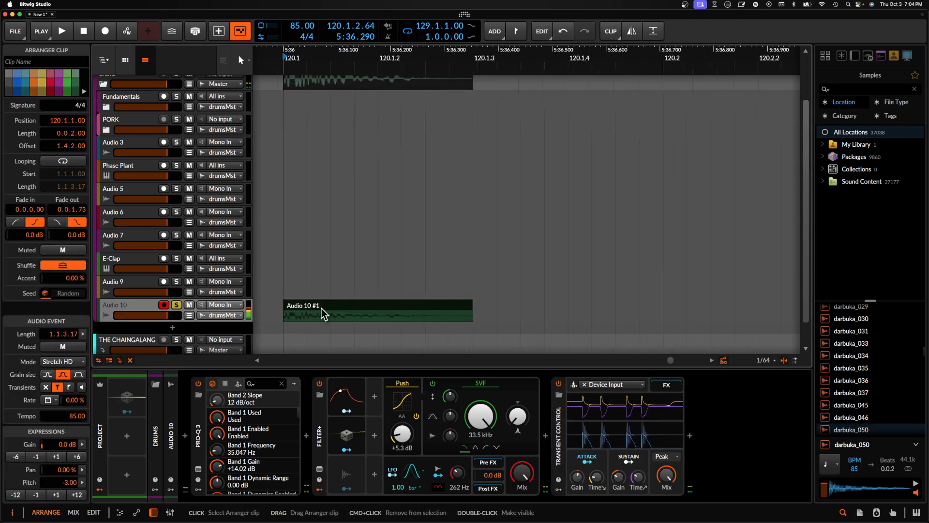
pyautogui.hscroll(-3, 322, 309)
pyautogui.scroll(-3, 405, 315)
pyautogui.scroll(5, 437, 303)
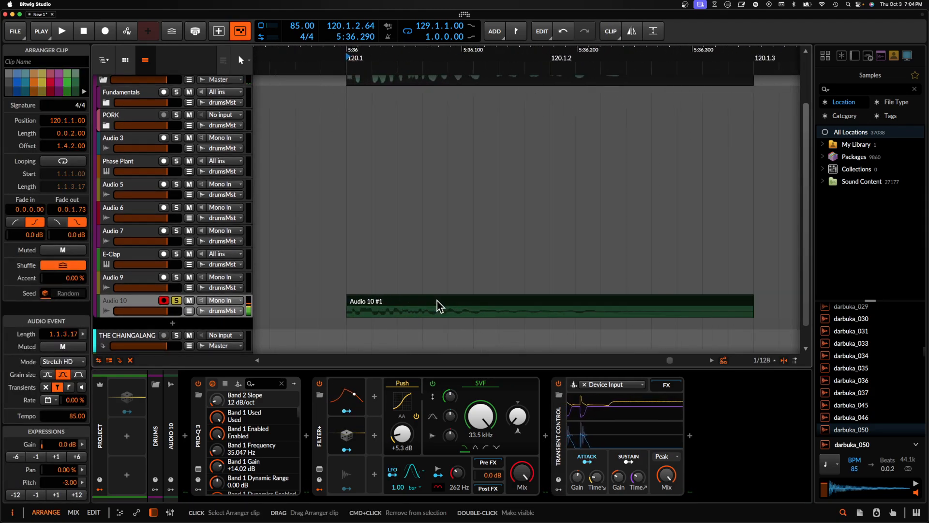
pyautogui.scroll(-2, 380, 305)
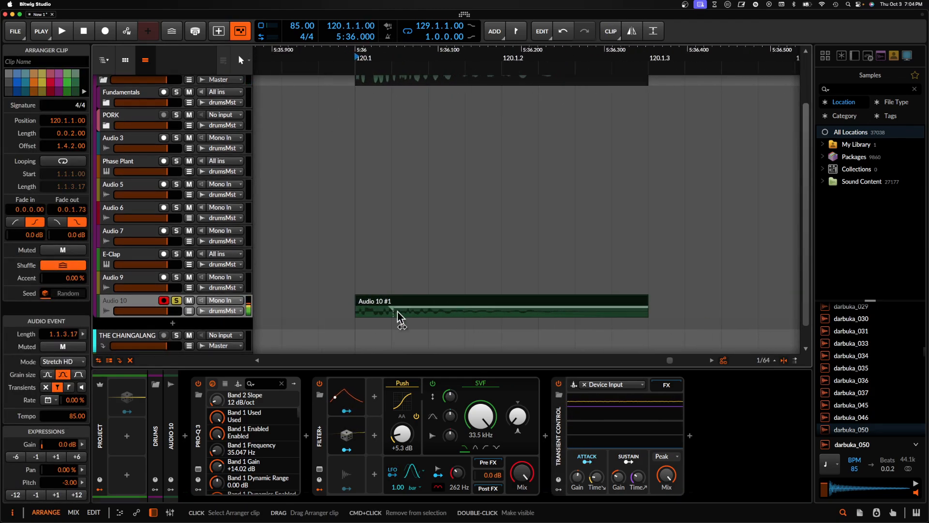
pyautogui.scroll(2, 375, 306)
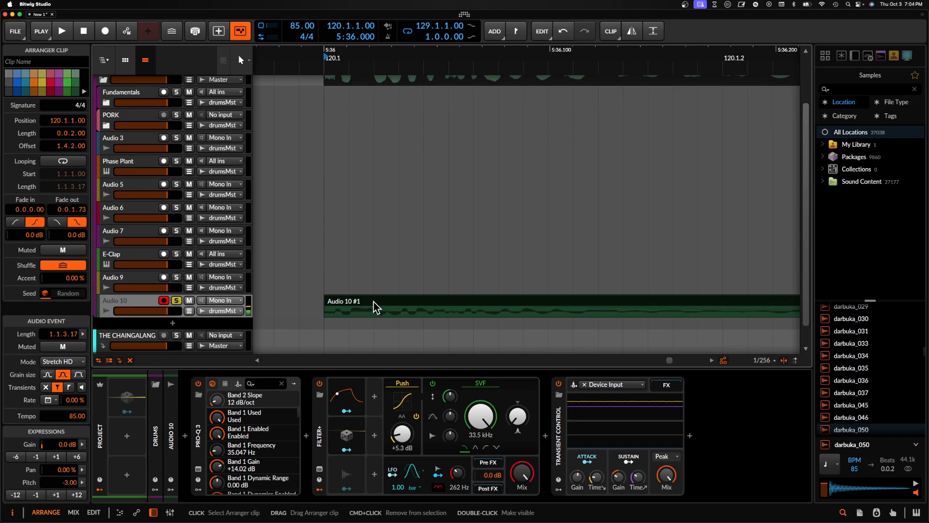
pyautogui.click(350, 313)
pyautogui.press('super+e')
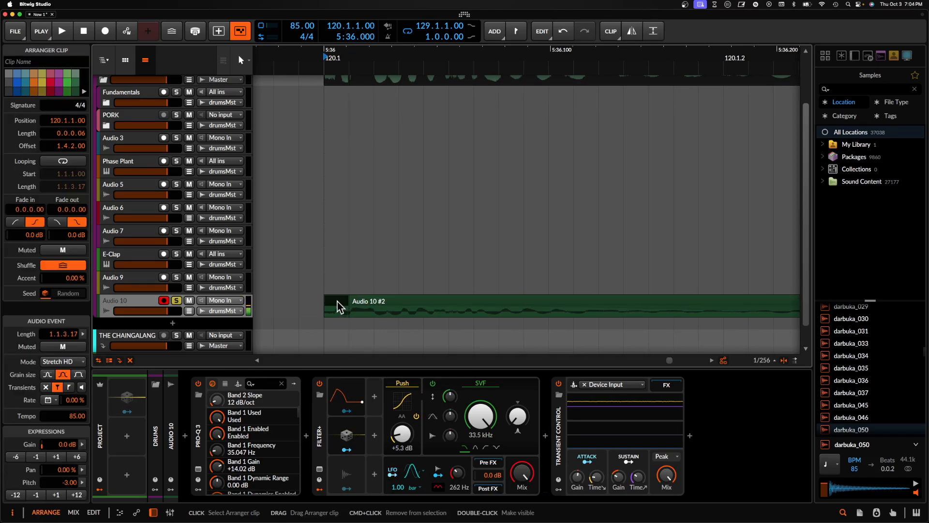
pyautogui.scroll(2, 338, 301)
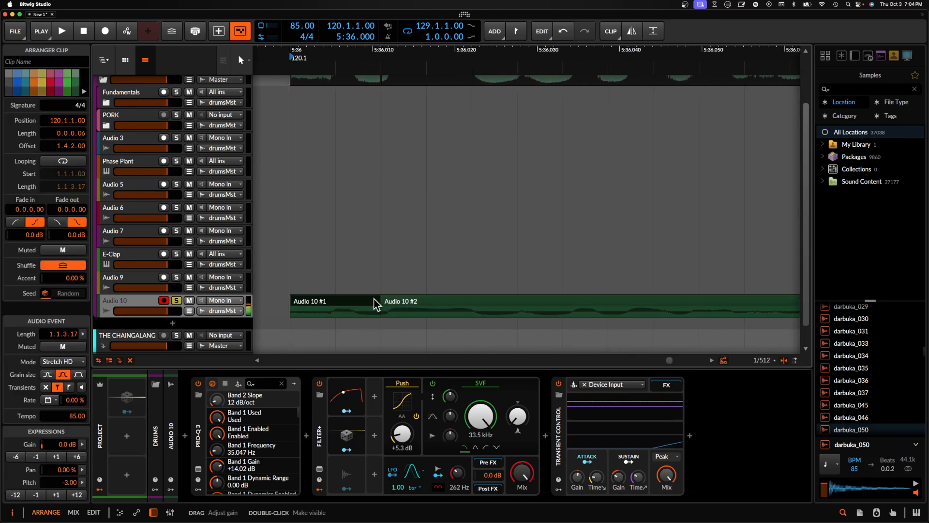
# - Insert the Over distortion device after Transient Control, enable Make-up and set its level to -1.6 dB
pyautogui.doubleClick(696, 444)
pyautogui.write('over')
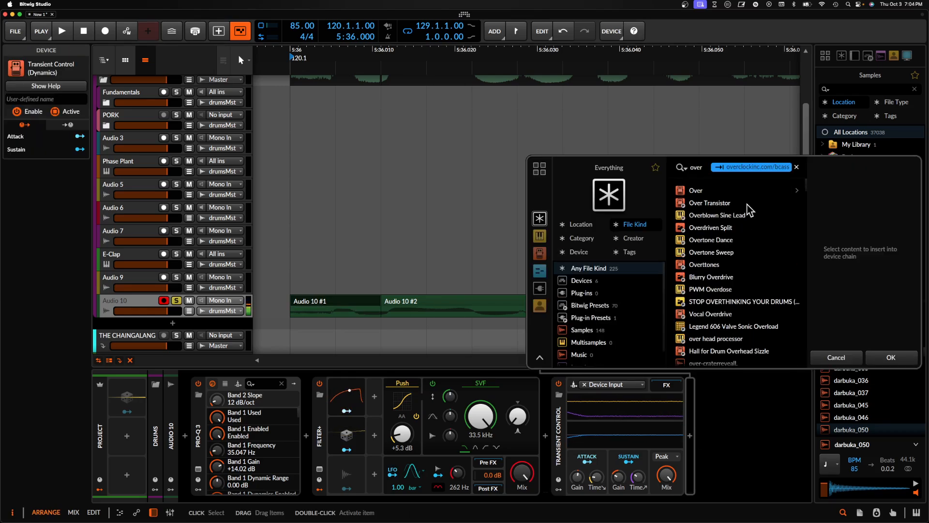
pyautogui.click(697, 190)
pyautogui.click(893, 358)
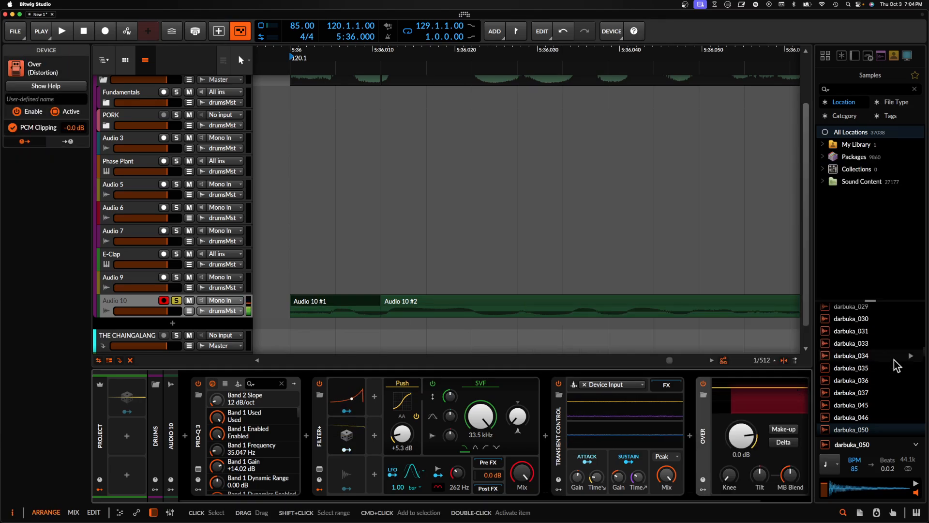
pyautogui.hscroll(3, 756, 424)
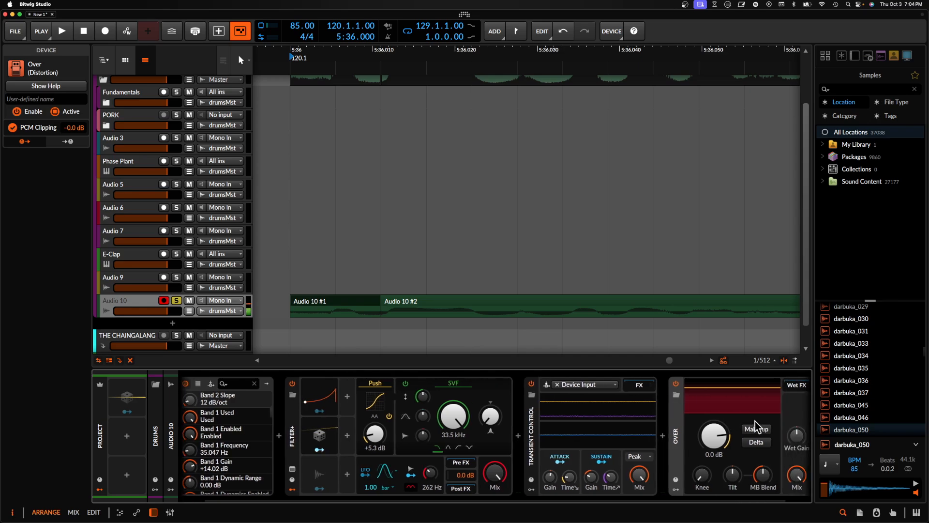
pyautogui.click(729, 431)
pyautogui.click(347, 311)
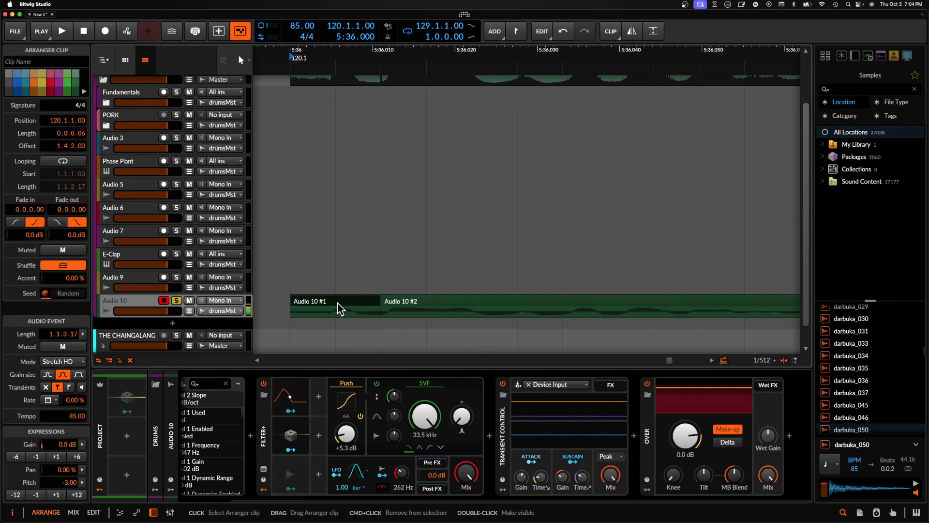
pyautogui.hscroll(-3, 339, 304)
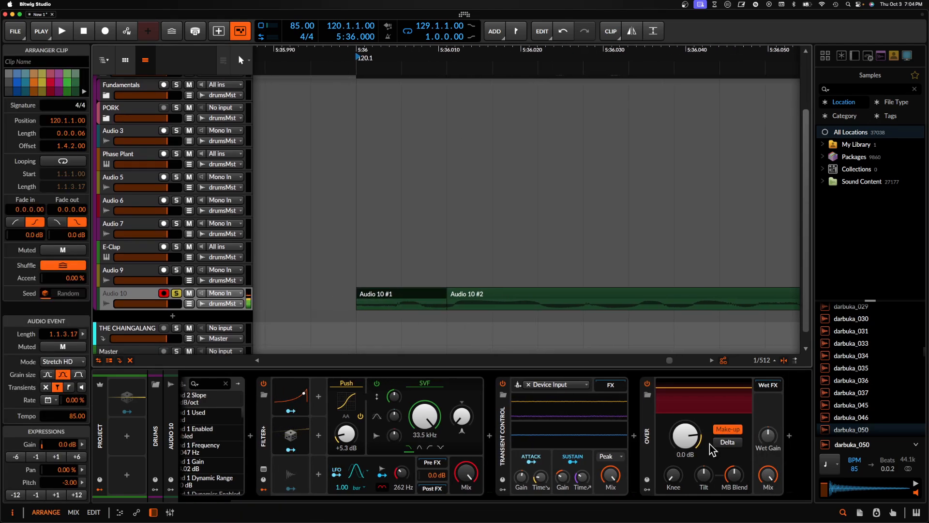
pyautogui.moveTo(687, 437); pyautogui.dragTo(687, 435)
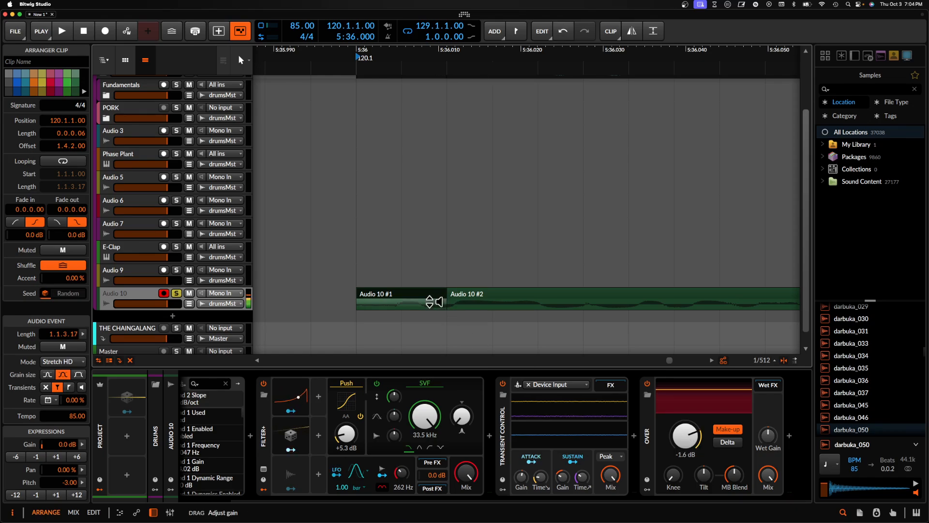
# - Raise the short attack slice's gain to +13.6 dB with a 0.0.0.03 fade-out, auditioning the result
pyautogui.moveTo(429, 293); pyautogui.dragTo(429, 290)
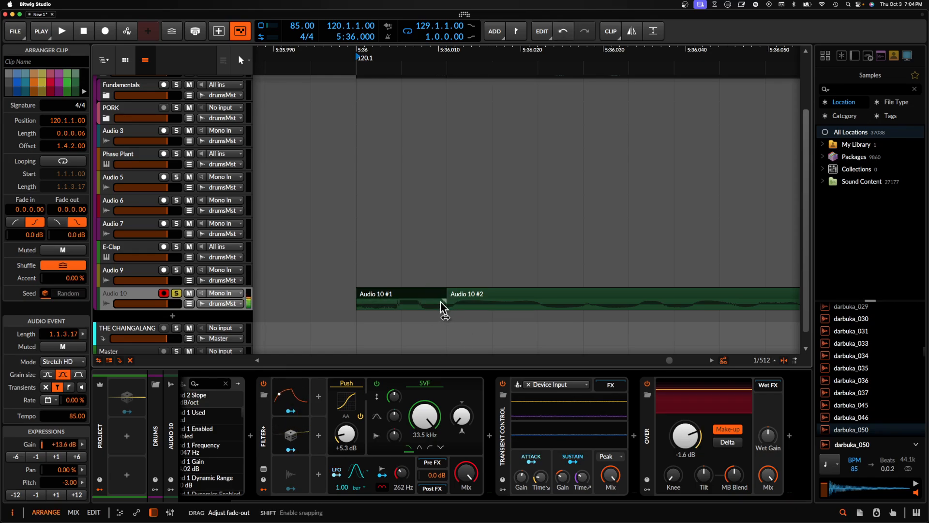
pyautogui.press('space')
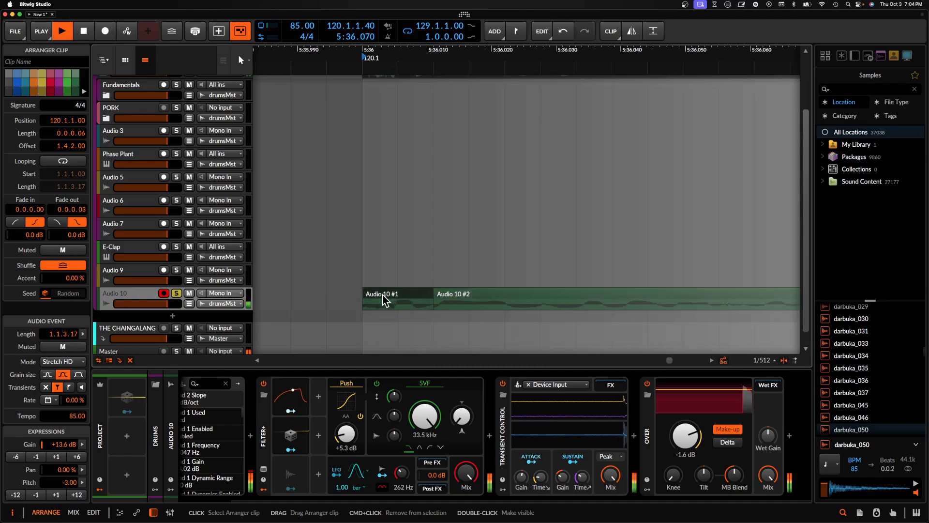
pyautogui.scroll(-3, 380, 296)
pyautogui.press('space')
pyautogui.press('space')
pyautogui.press('space')
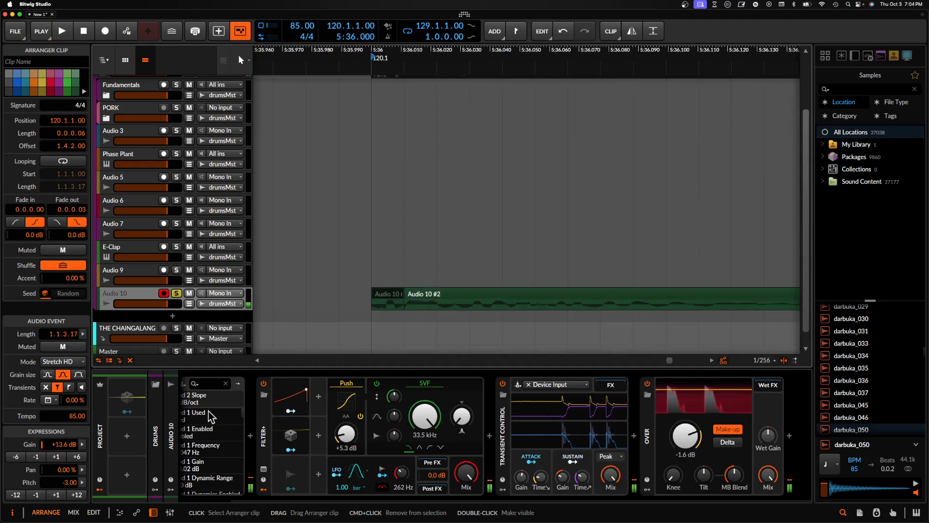
# - Raise the attack slice's pitch to 9.00 semitones, audition it, and lower it to 4.00 while comparing playback
pyautogui.click(77, 494)
pyautogui.press('space')
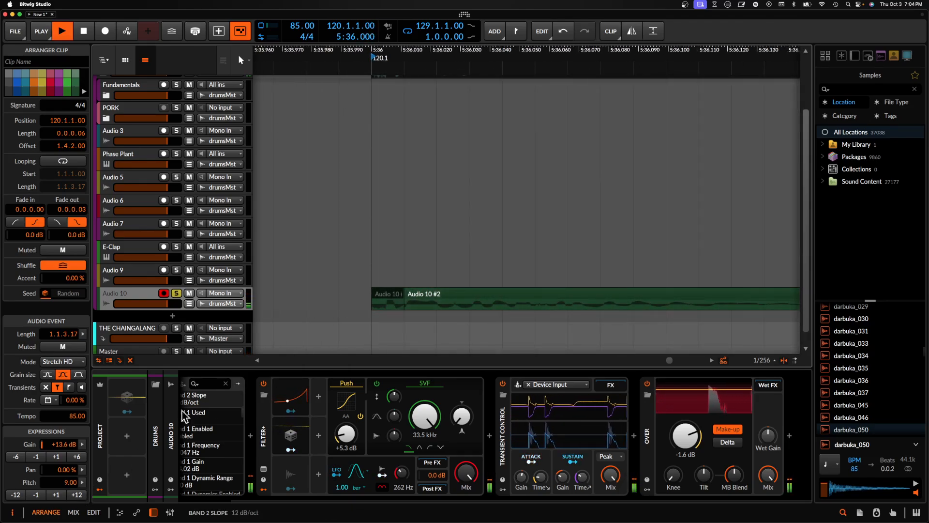
pyautogui.click(36, 494)
pyautogui.click(36, 494)
pyautogui.click(36, 495)
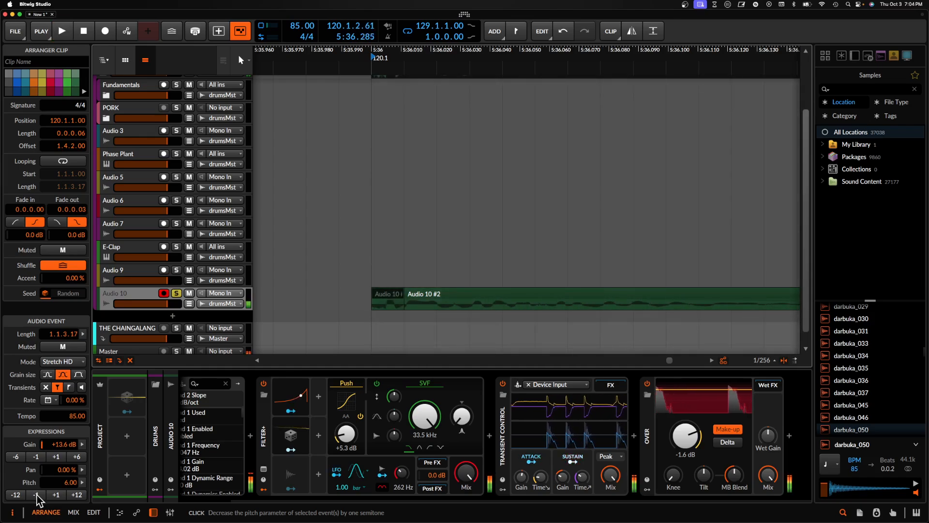
pyautogui.click(36, 495)
pyautogui.click(36, 495)
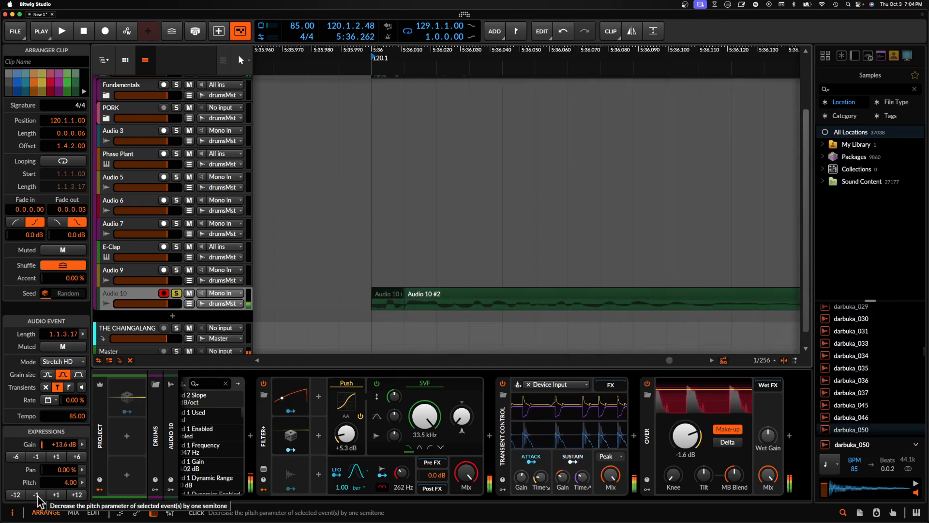
pyautogui.press('space')
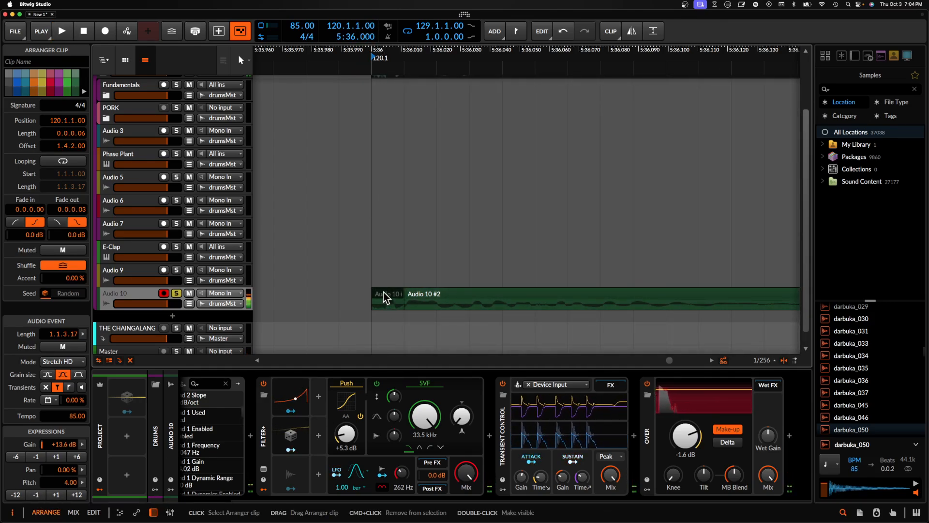
# - Delete the short attack slice and extend the remaining Audio 10 clip's start back to 120.1.1.00
pyautogui.press('Delete')
pyautogui.click(415, 300)
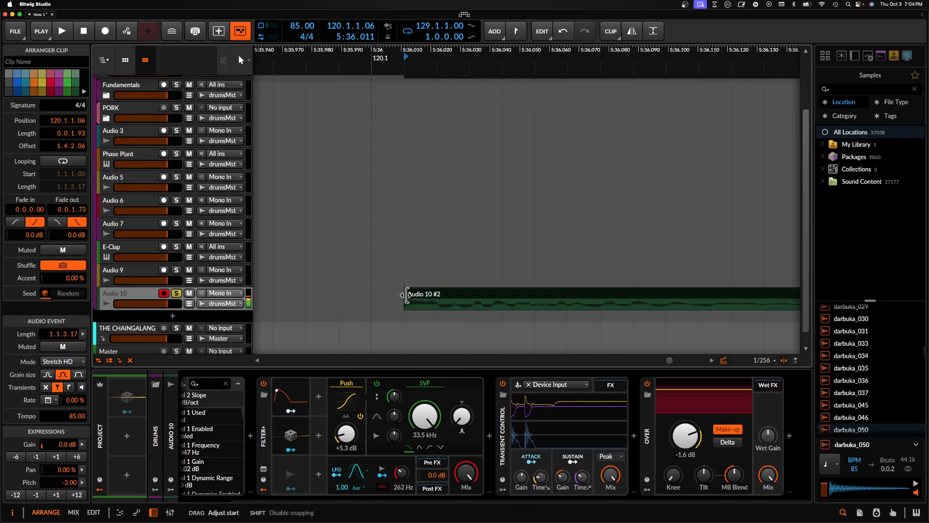
pyautogui.moveTo(415, 300); pyautogui.dragTo(384, 300)
# - Open the Audio 10 clip in the audio editor and consolidate it to its trimmed 0.0.2.00 length
pyautogui.doubleClick(384, 300)
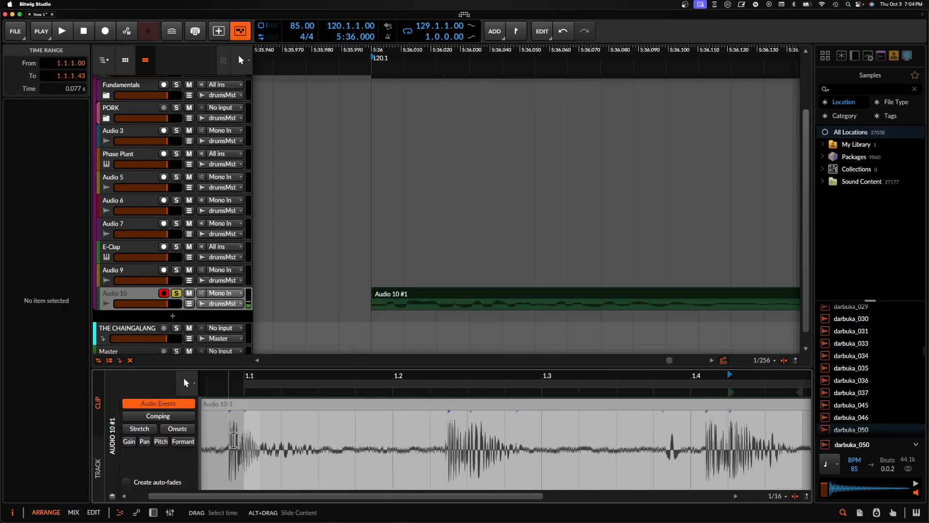
pyautogui.click(446, 294)
pyautogui.press('super+j')
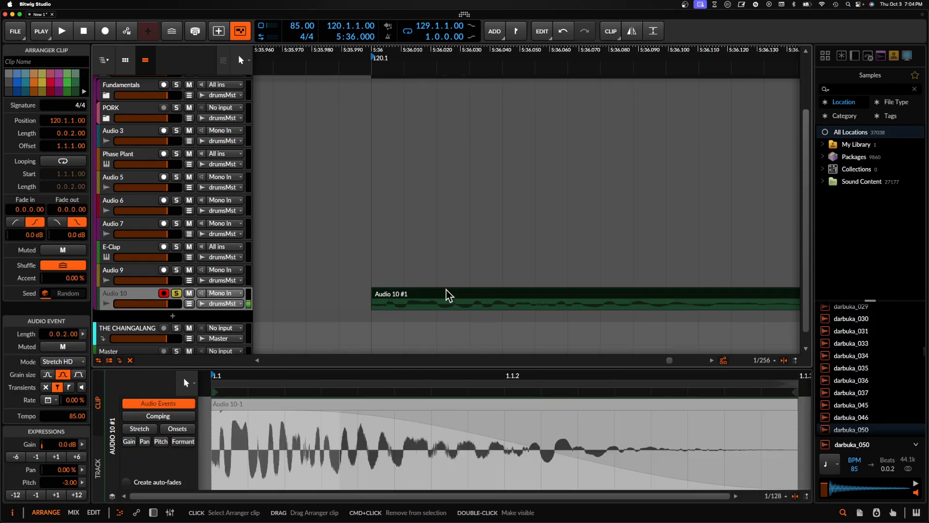
# - Draw a pitch envelope on the Audio 10 clip that falls from 9.00 to -3.00 semitones over its initial attack
pyautogui.click(163, 442)
pyautogui.click(251, 461)
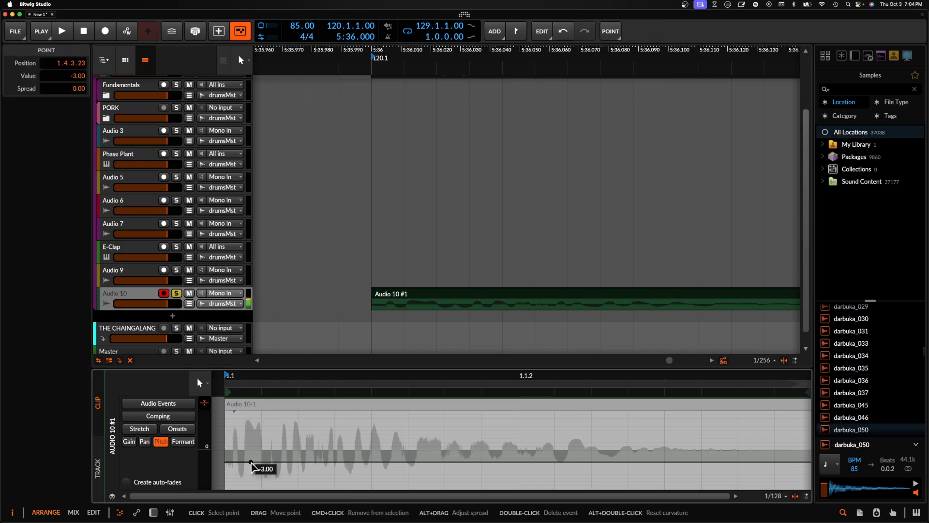
pyautogui.moveTo(226, 462); pyautogui.dragTo(226, 414)
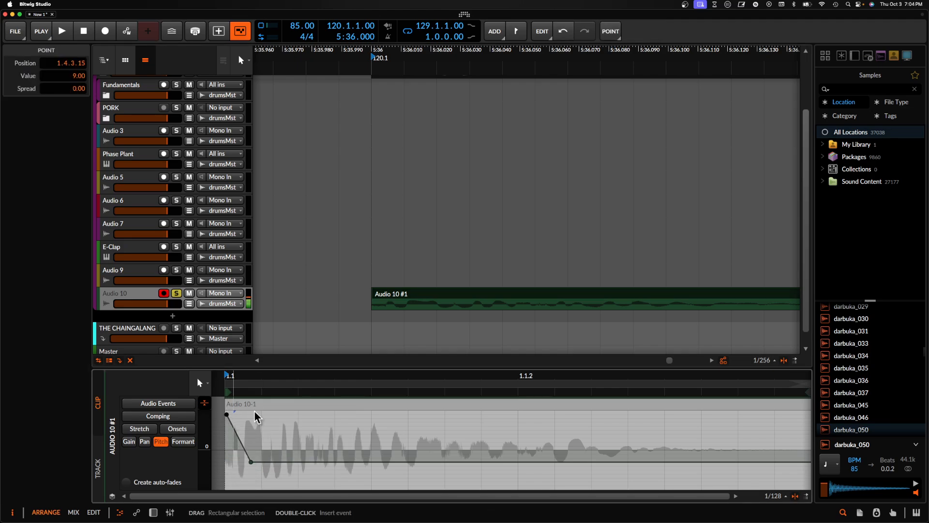
# - Set the Audio 10 clip's stretch mode to Elastique Pro and audition the hit
pyautogui.click(413, 304)
pyautogui.click(70, 363)
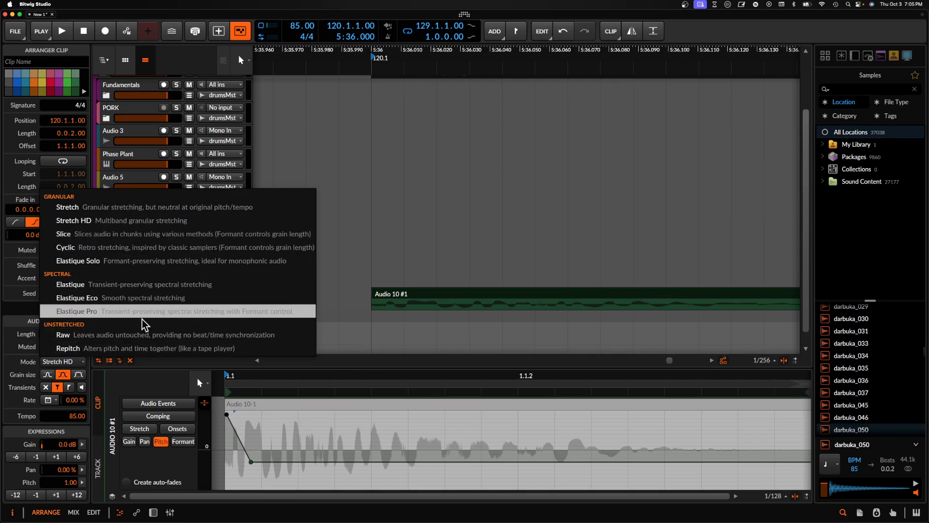
pyautogui.click(101, 314)
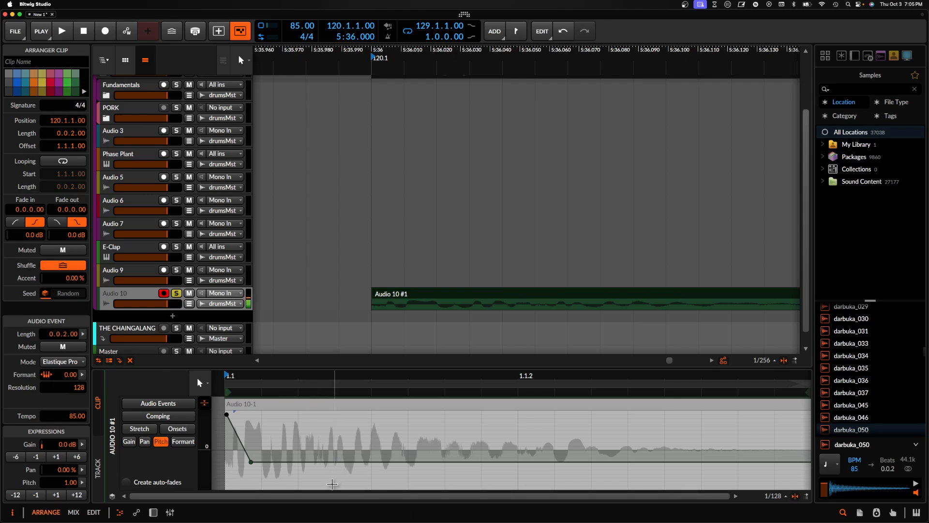
pyautogui.press('space')
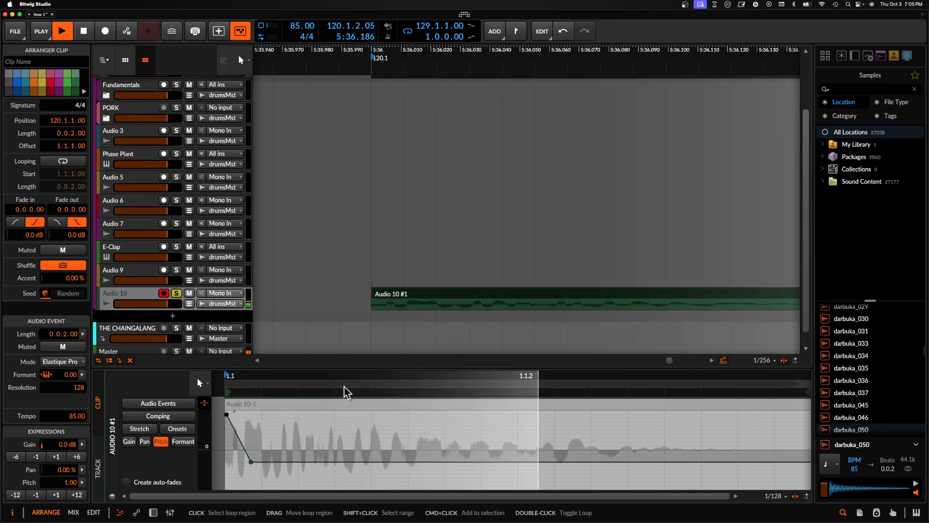
# - Raise the pitch envelope's first point to 14.00 semitones and audition the change
pyautogui.click(227, 415)
pyautogui.moveTo(227, 417); pyautogui.dragTo(227, 409)
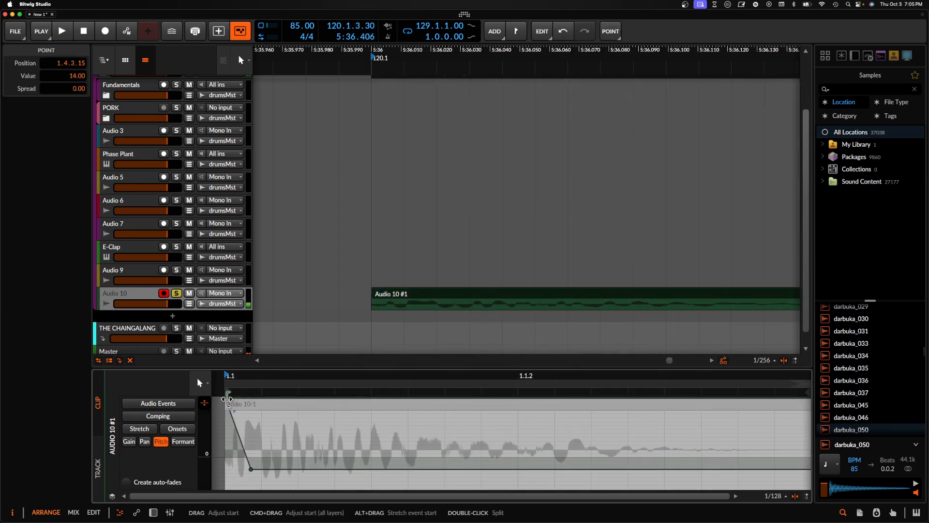
pyautogui.press('space')
# - Show the Audio 10 track's device chain and audition the processed hit repeatedly
pyautogui.press('space')
pyautogui.doubleClick(145, 298)
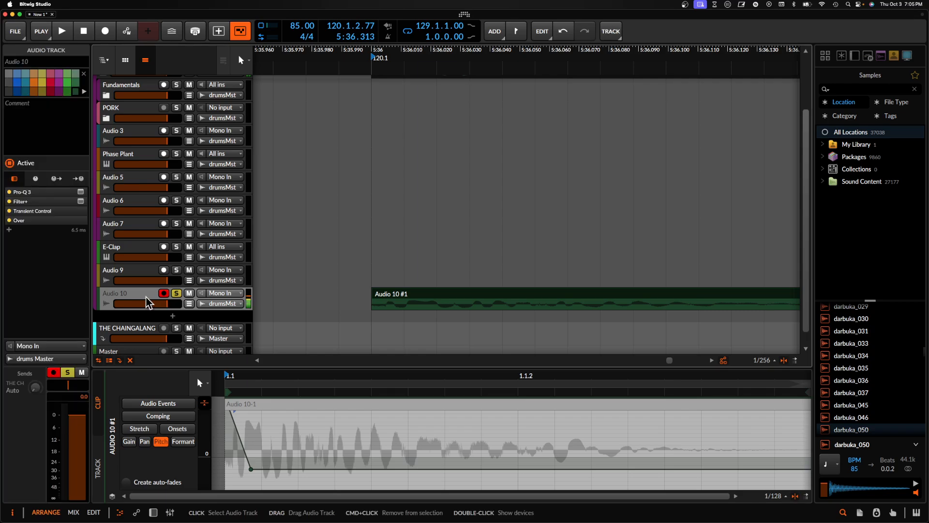
pyautogui.press('space')
pyautogui.press('space')
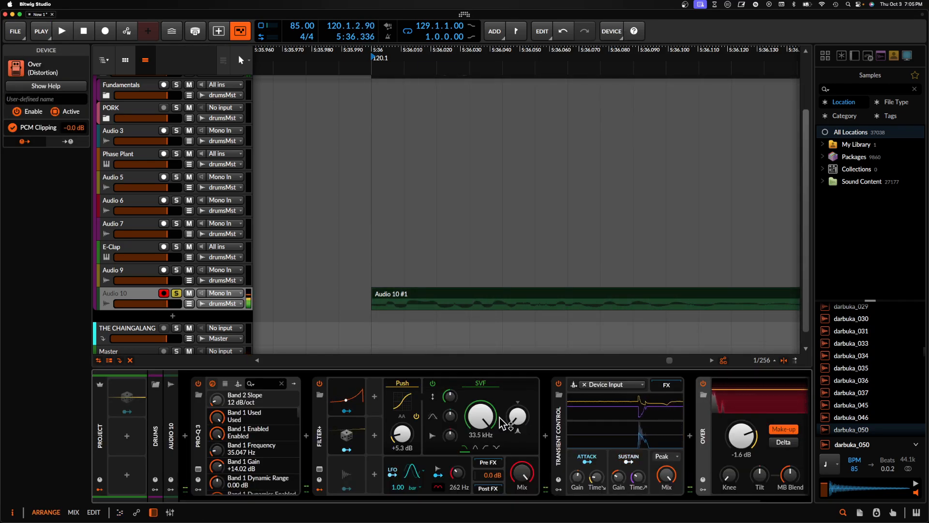
pyautogui.press('space')
pyautogui.scroll(-2, 492, 421)
pyautogui.press('space')
pyautogui.hscroll(-2, 489, 422)
pyautogui.press('space')
pyautogui.press('space')
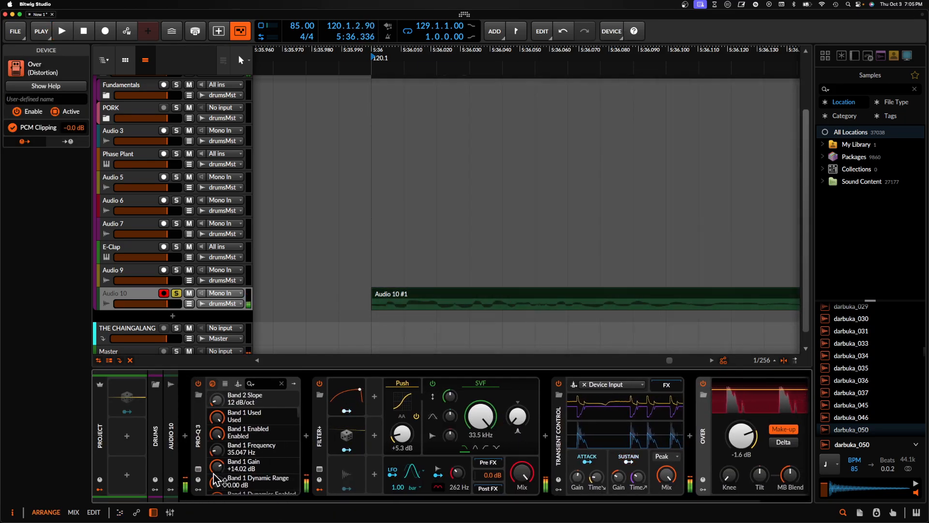
pyautogui.press('space')
pyautogui.press('space')
# - In Pro-Q 3, move the high cut to about 526 Hz and add a bell cut of about -0.52 dB at 96 Hz
pyautogui.click(199, 469)
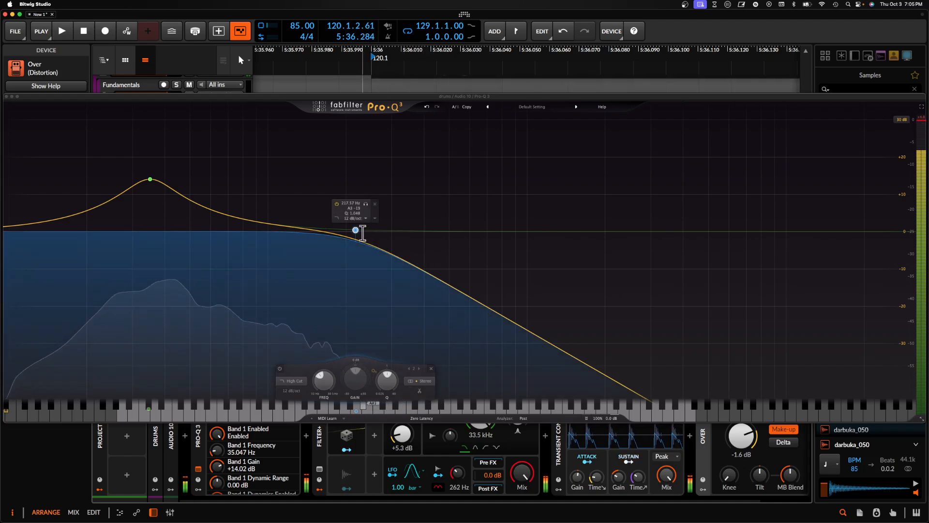
pyautogui.moveTo(356, 230); pyautogui.dragTo(474, 233)
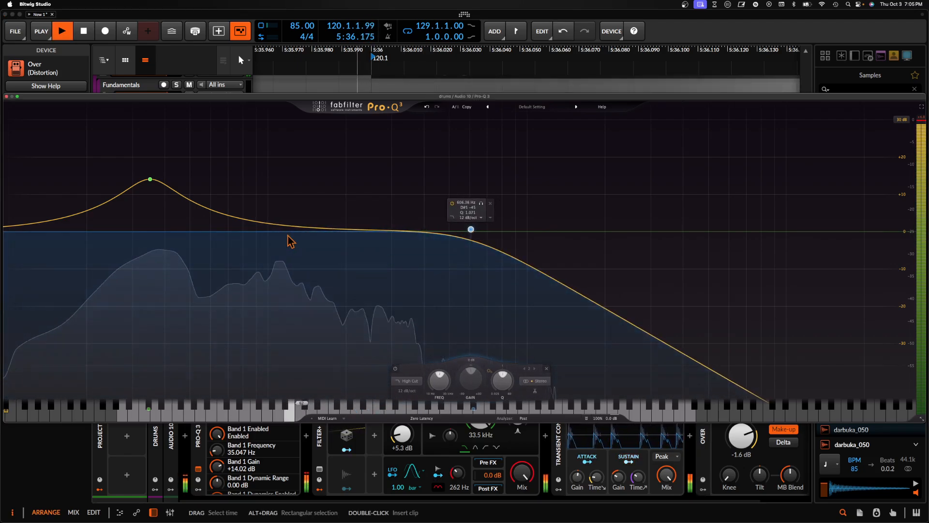
pyautogui.moveTo(269, 225)
pyautogui.mouseDown()
pyautogui.moveTo(234, 136)
pyautogui.moveTo(307, 191)
pyautogui.moveTo(288, 228)
pyautogui.moveTo(250, 217)
pyautogui.moveTo(257, 190)
pyautogui.moveTo(280, 199)
pyautogui.moveTo(275, 235)
pyautogui.mouseUp()
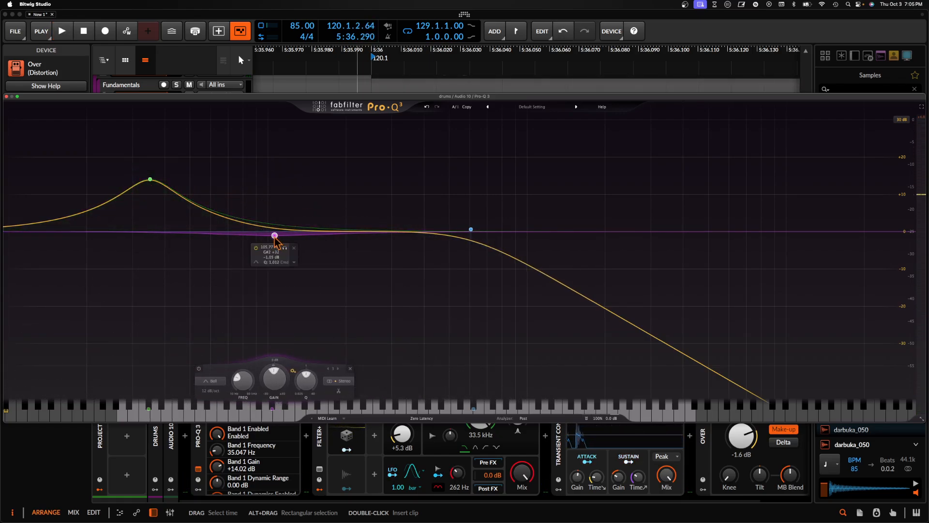
pyautogui.moveTo(275, 235)
pyautogui.mouseDown()
pyautogui.moveTo(239, 213)
pyautogui.moveTo(265, 234)
pyautogui.mouseUp()
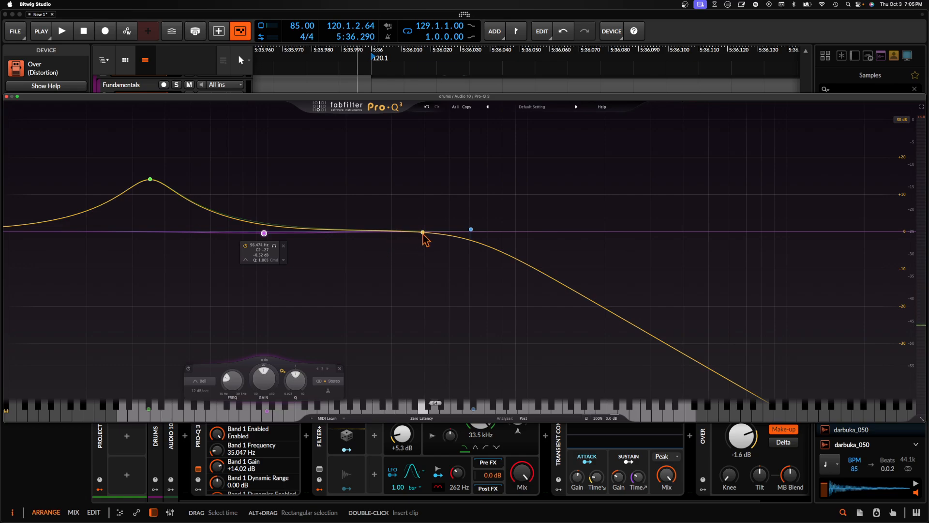
pyautogui.moveTo(471, 228)
pyautogui.mouseDown()
pyautogui.moveTo(784, 234)
pyautogui.moveTo(476, 254)
pyautogui.moveTo(455, 231)
pyautogui.mouseUp()
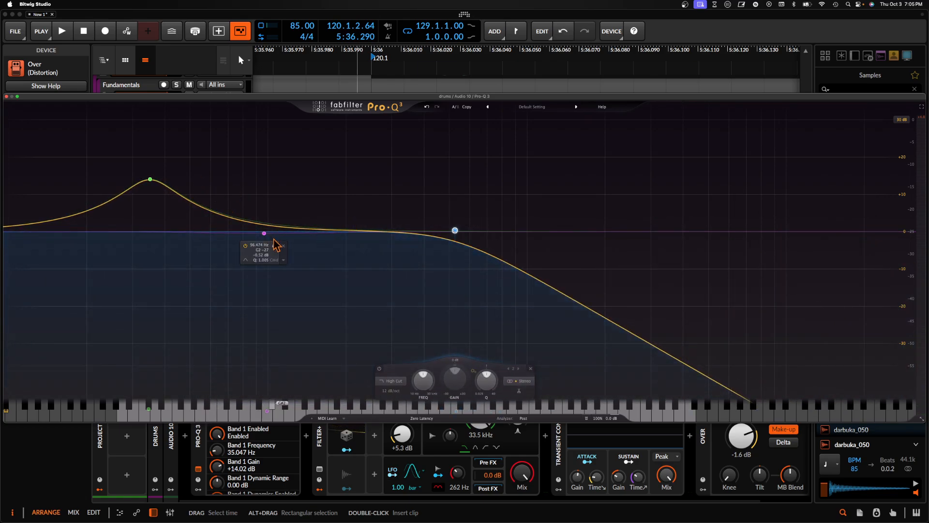
pyautogui.click(6, 96)
# - Collapse the Filter+ and Transient Control devices in Audio 10's chain, returning to the Audio 10 clip in the arranger
pyautogui.scroll(-3, 490, 278)
pyautogui.click(489, 293)
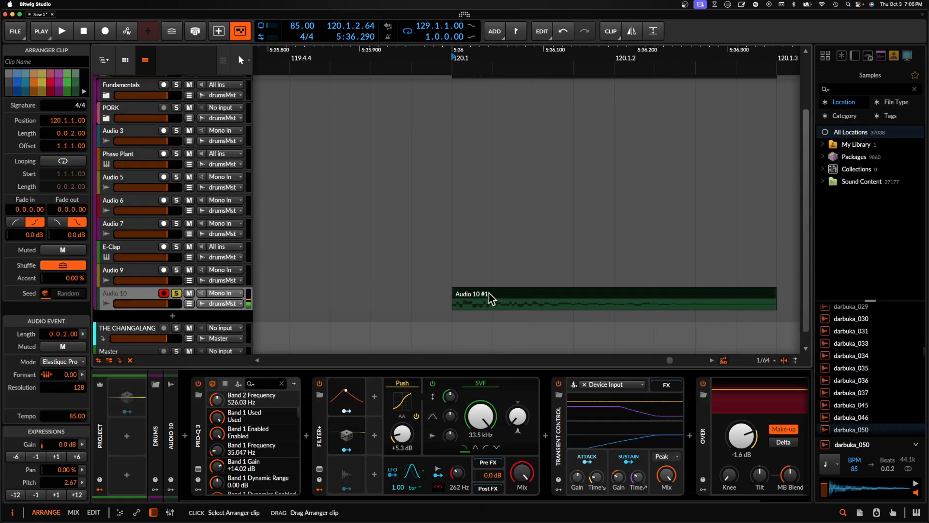
pyautogui.scroll(-2, 489, 292)
pyautogui.doubleClick(321, 415)
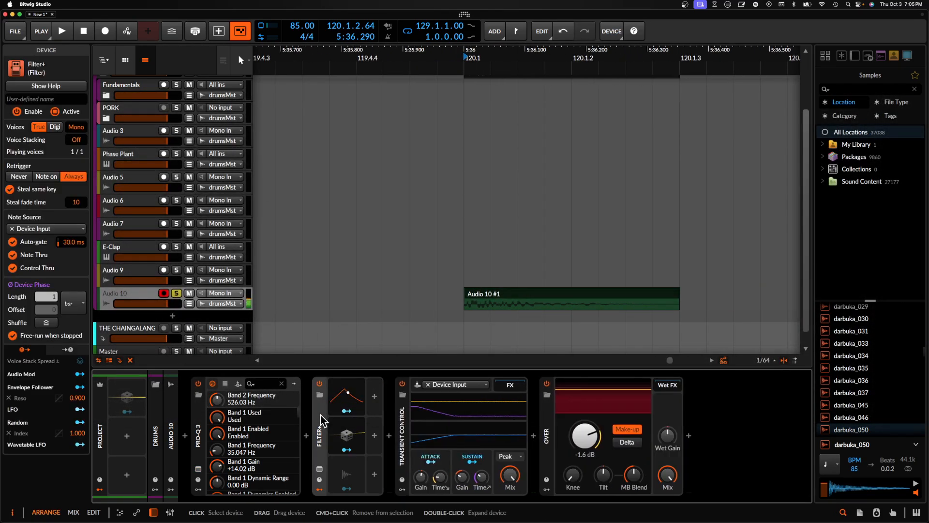
pyautogui.doubleClick(398, 431)
pyautogui.scroll(2, 494, 308)
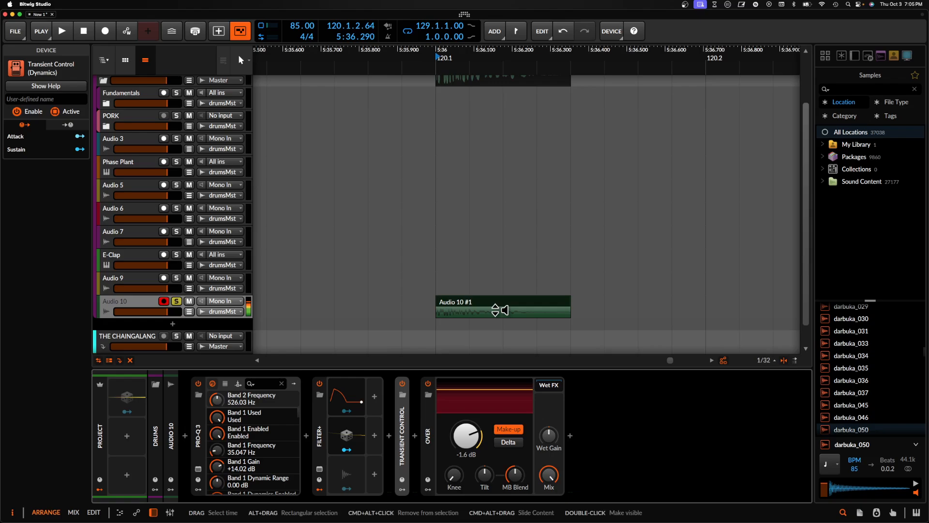
pyautogui.click(443, 298)
pyautogui.scroll(-2, 443, 297)
pyautogui.scroll(-1, 412, 303)
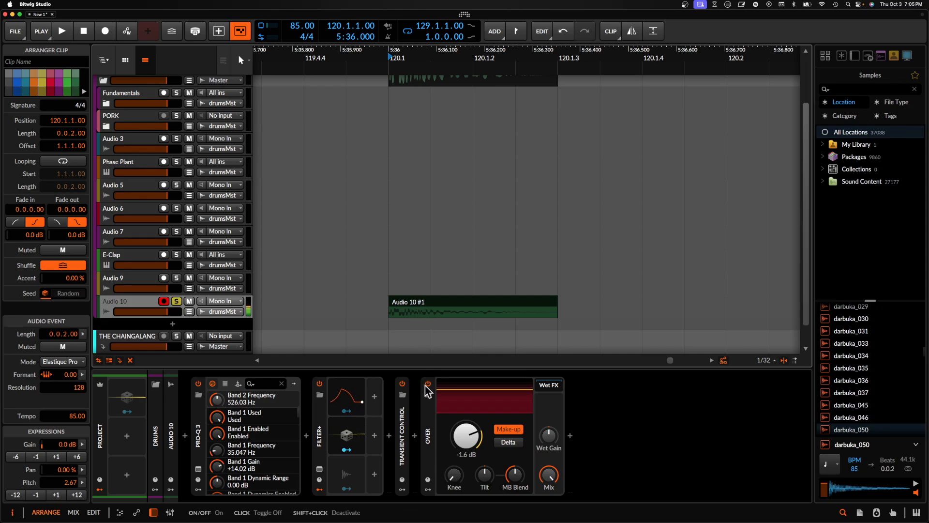
# - Insert Fuse Compressor between Transient Control and Over, with its down ratio at 124% and up ratio at 137%
pyautogui.click(415, 436)
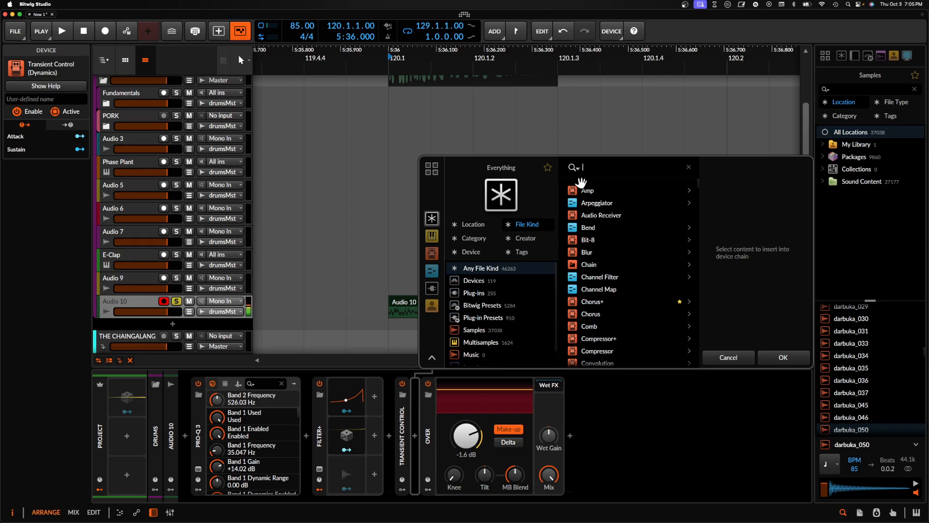
pyautogui.write('fuse')
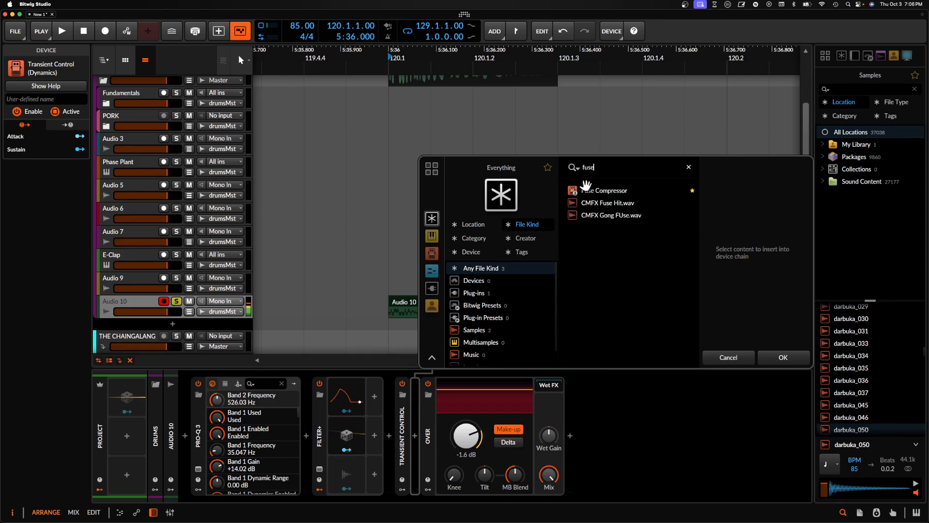
pyautogui.click(776, 357)
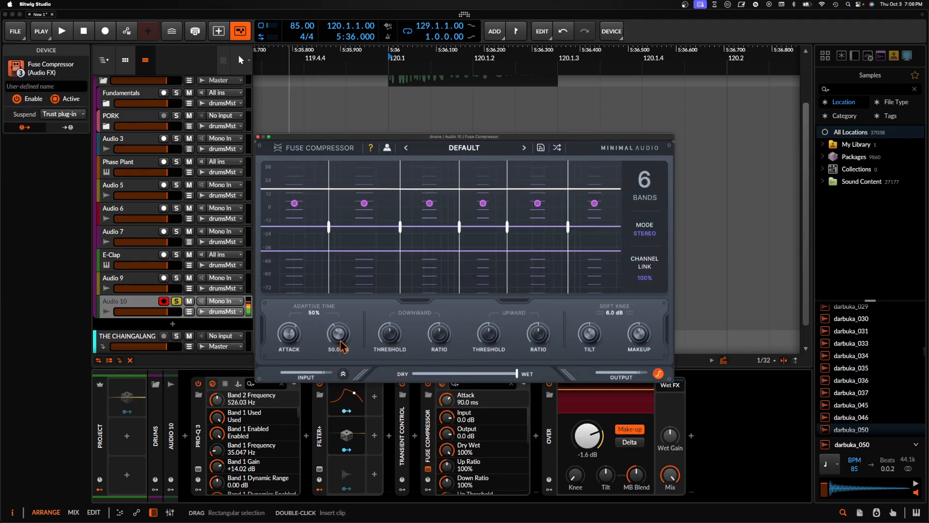
pyautogui.moveTo(387, 335); pyautogui.dragTo(486, 318)
pyautogui.moveTo(538, 334); pyautogui.dragTo(537, 316)
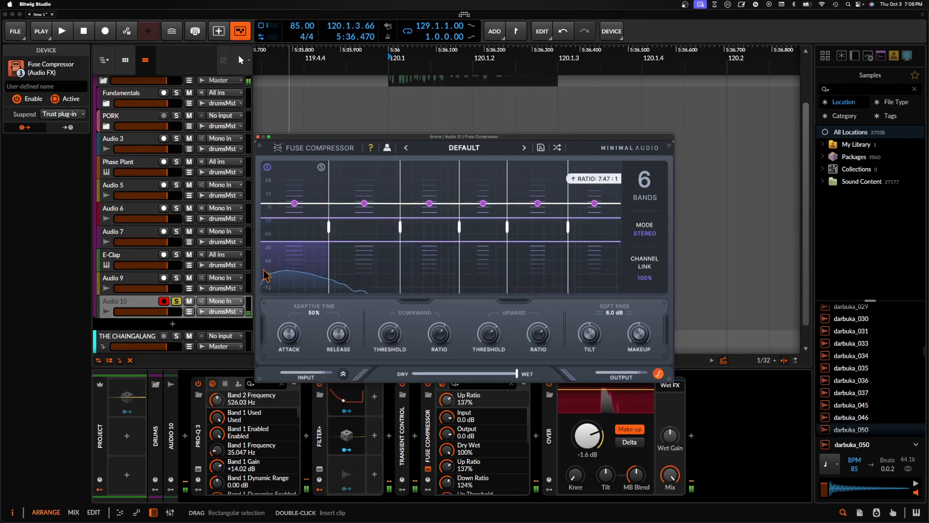
pyautogui.click(258, 137)
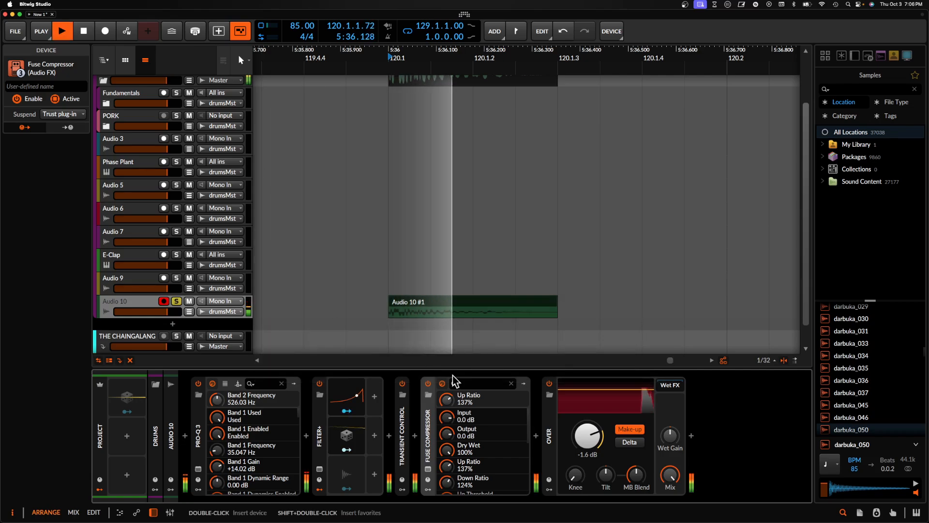
# - Compare the hit with all five devices from Pro-Q 3 to Over bypassed and enabled
pyautogui.click(199, 438)
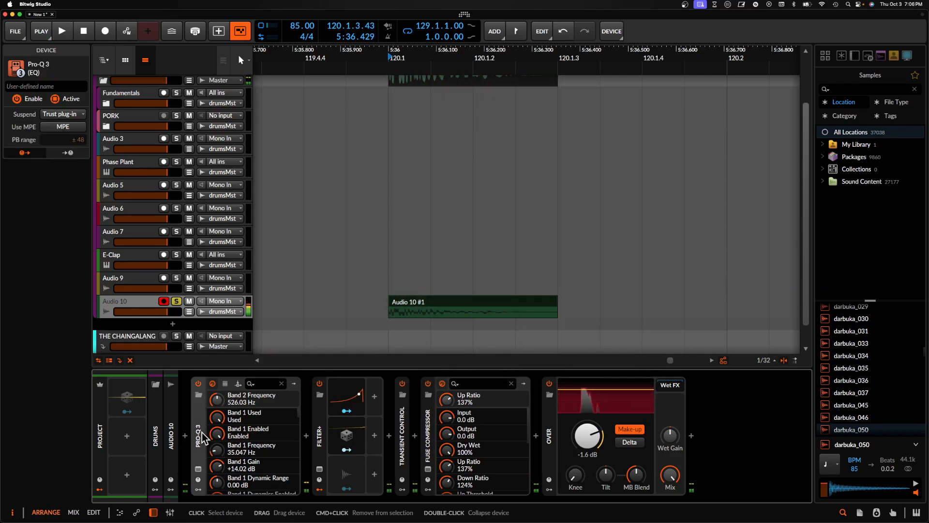
pyautogui.keyDown('shift'); pyautogui.click(550, 432); pyautogui.keyUp('shift')
pyautogui.press('0')
pyautogui.press('space')
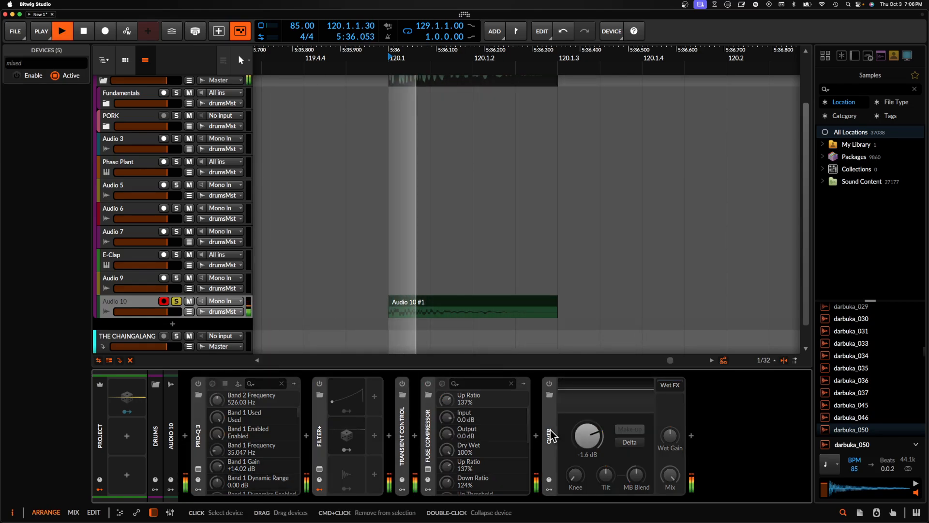
pyautogui.press('0')
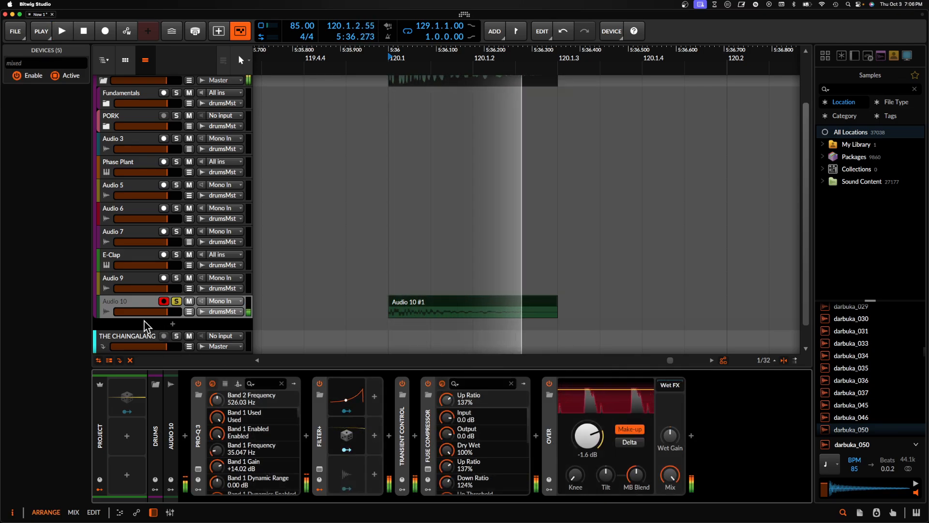
pyautogui.click(131, 300)
pyautogui.press('space')
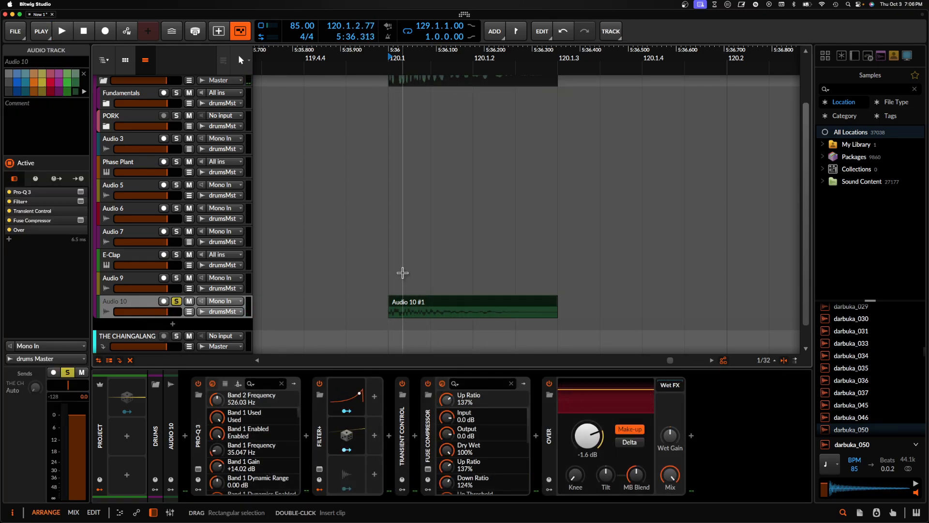
# - Add an instrument track below Audio 10
pyautogui.scroll(-12, 403, 273)
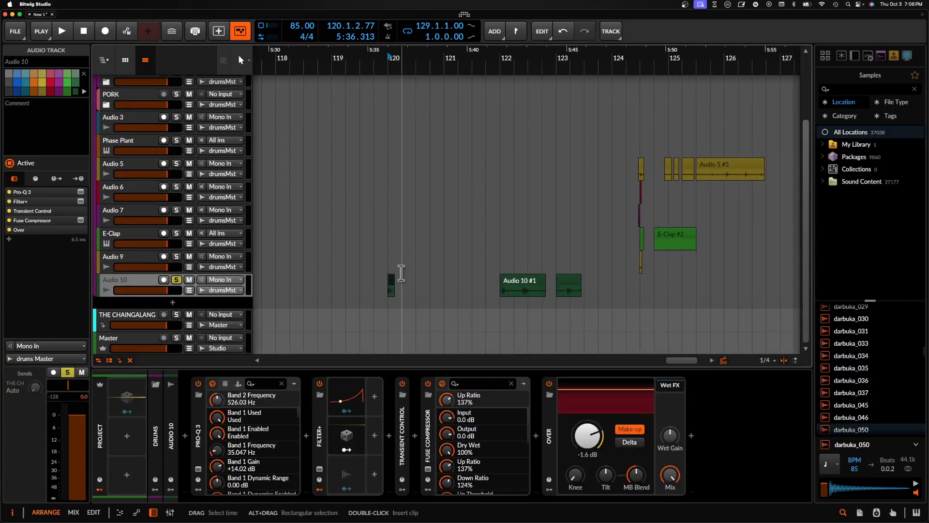
pyautogui.scroll(6, 489, 284)
pyautogui.scroll(-4, 498, 290)
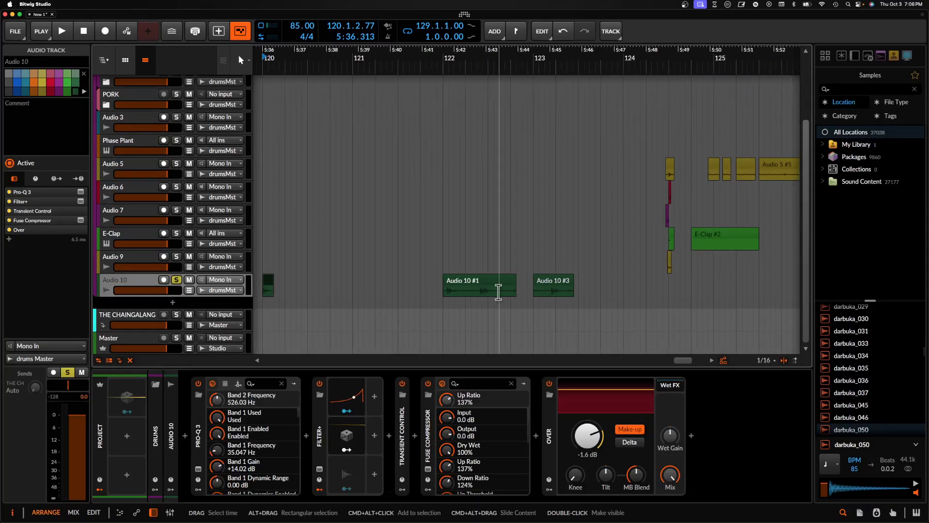
pyautogui.press('super+t')
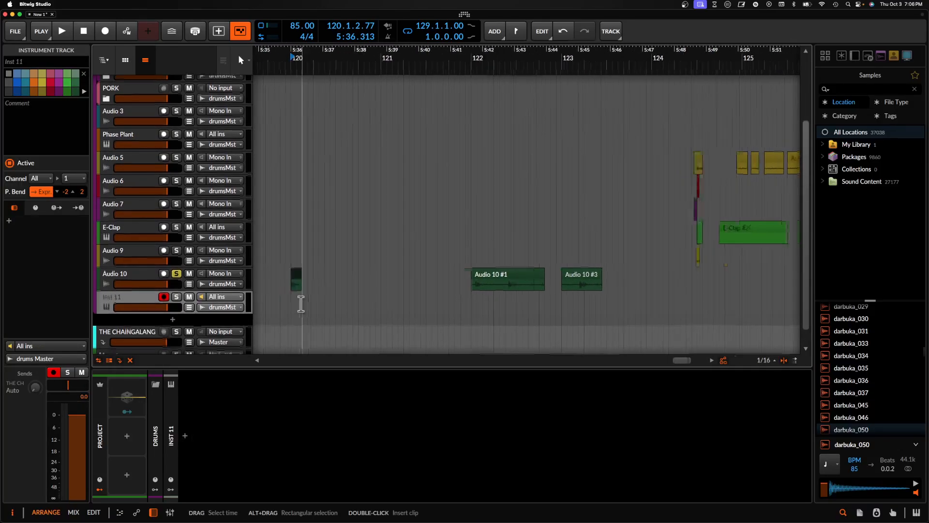
pyautogui.scroll(-4, 300, 303)
# - With the playhead at 111.1.1.00, unsolo Audio 10 and replace the empty instrument track below it with a new audio track
pyautogui.click(320, 303)
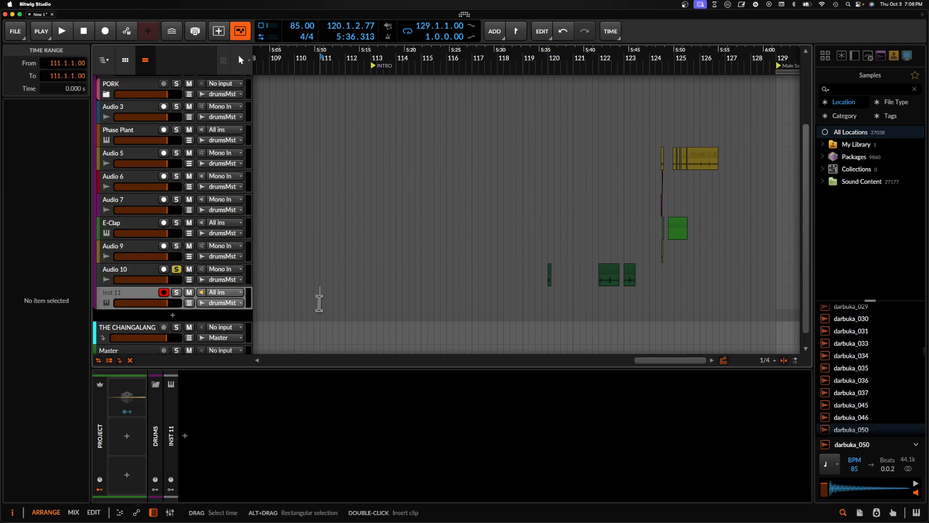
pyautogui.click(151, 297)
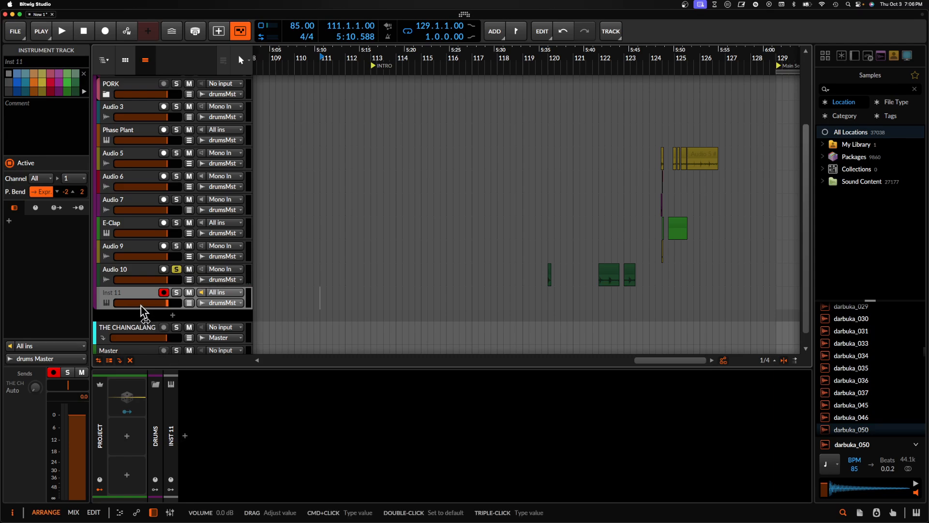
pyautogui.click(178, 272)
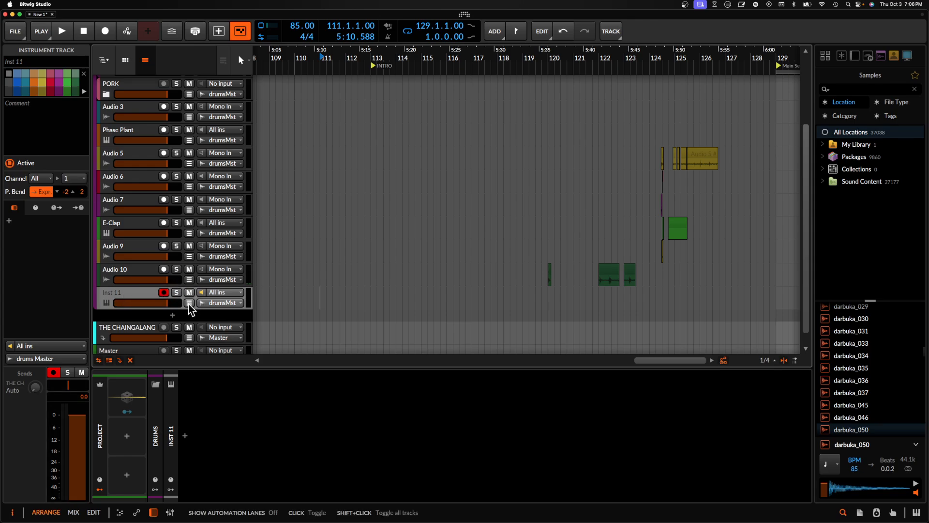
pyautogui.press('Delete')
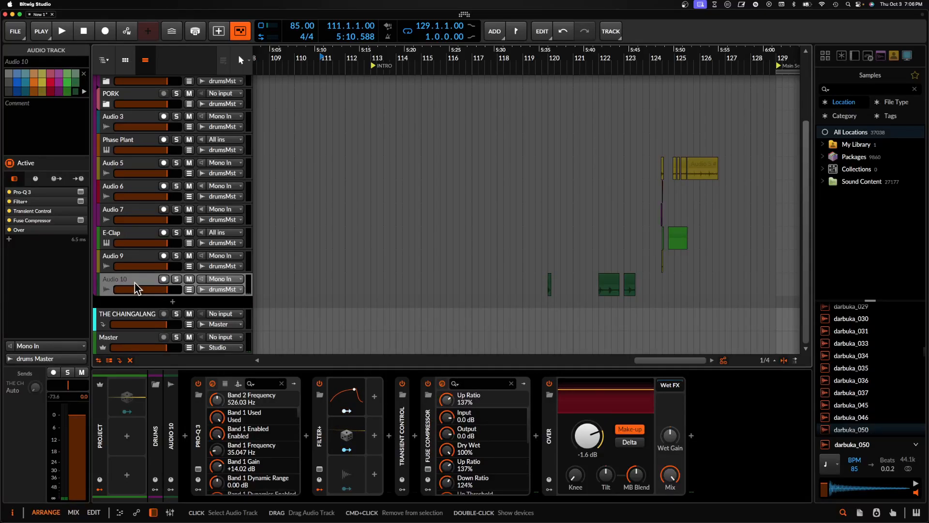
pyautogui.press('super+t')
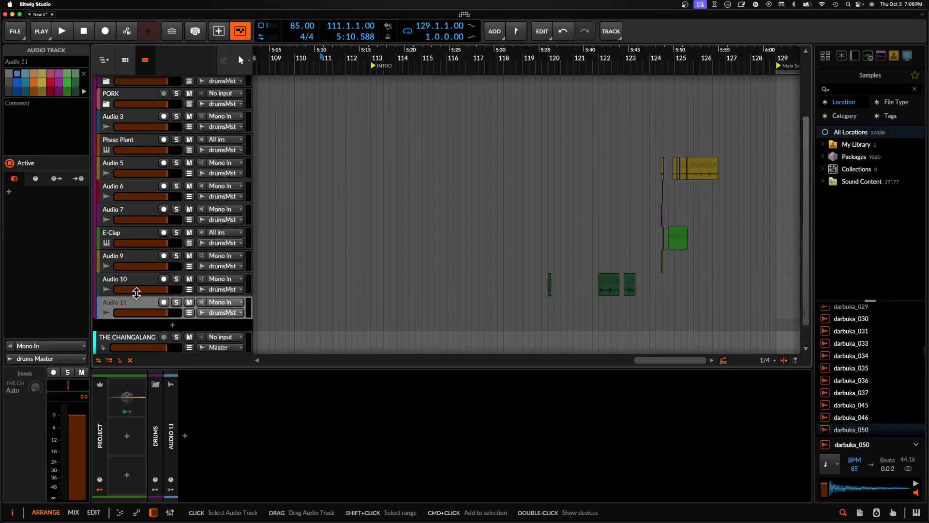
# - Arm Audio 11 with input monitoring off and record a short take of hits starting at 108.1.1.00
pyautogui.click(164, 302)
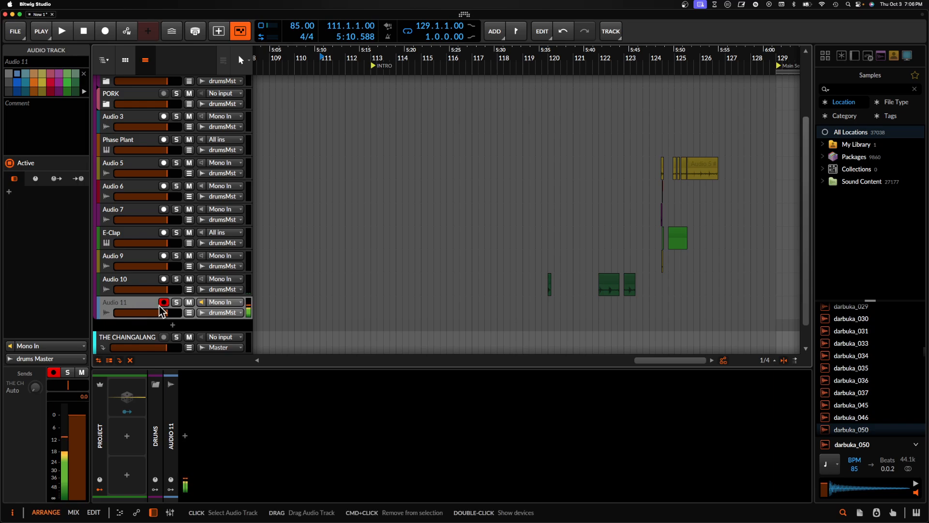
pyautogui.click(204, 300)
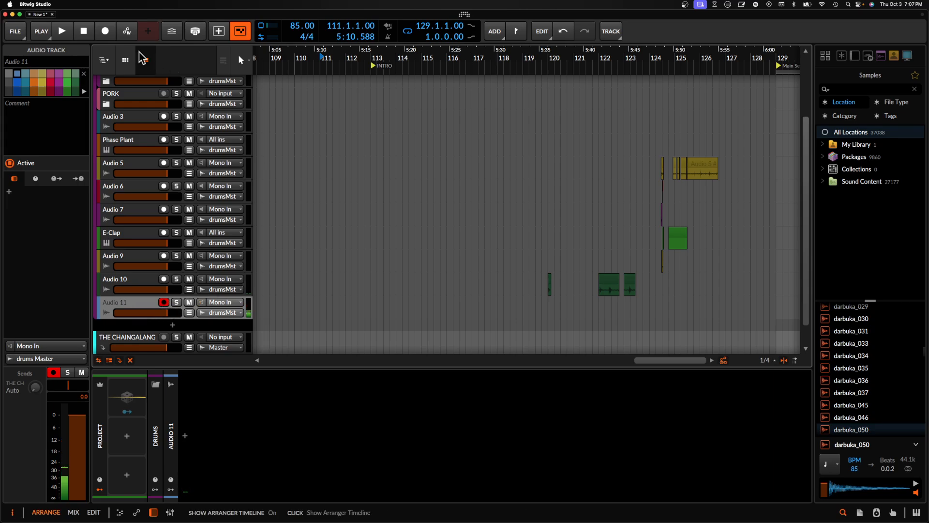
pyautogui.scroll(2, 286, 303)
pyautogui.scroll(-1, 286, 303)
pyautogui.click(303, 303)
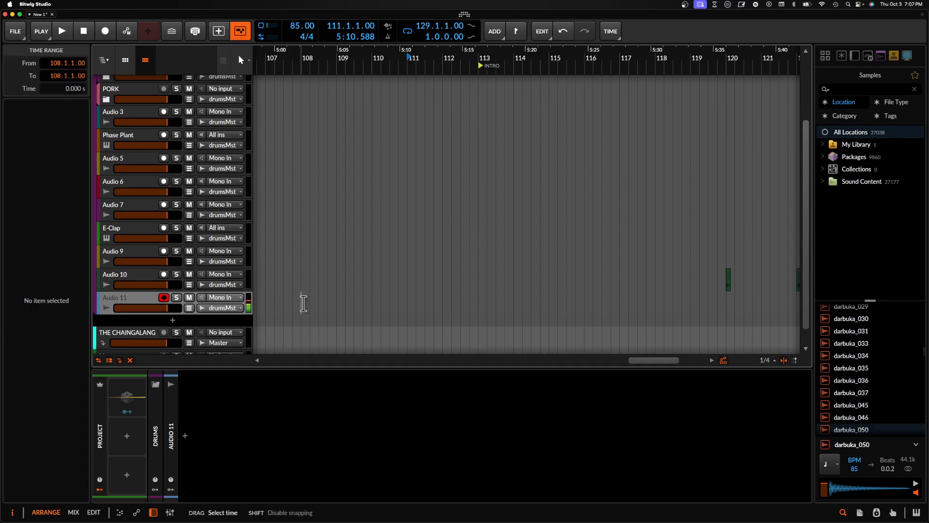
pyautogui.click(105, 32)
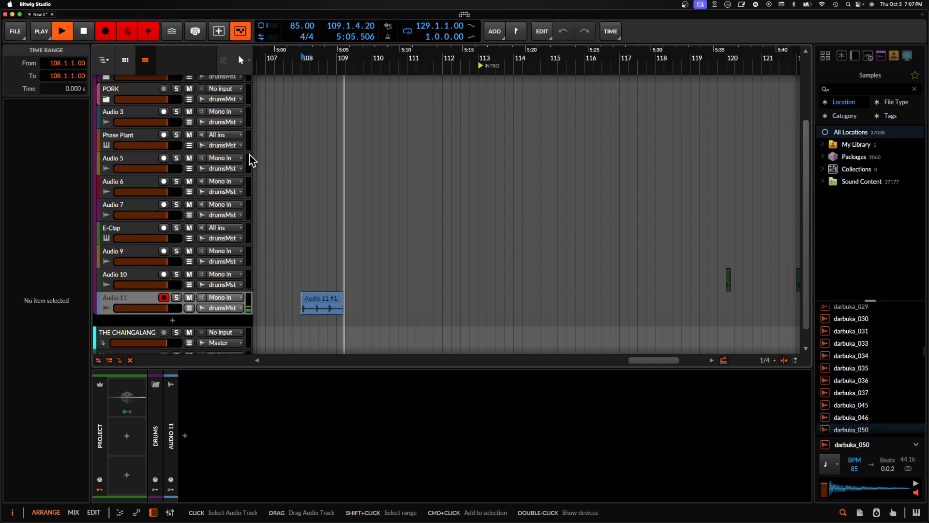
pyautogui.press('space')
# - Split the Audio 11 recording at the start of its fourth hit and move that hit's clip to 109.2.1.00
pyautogui.scroll(3, 314, 228)
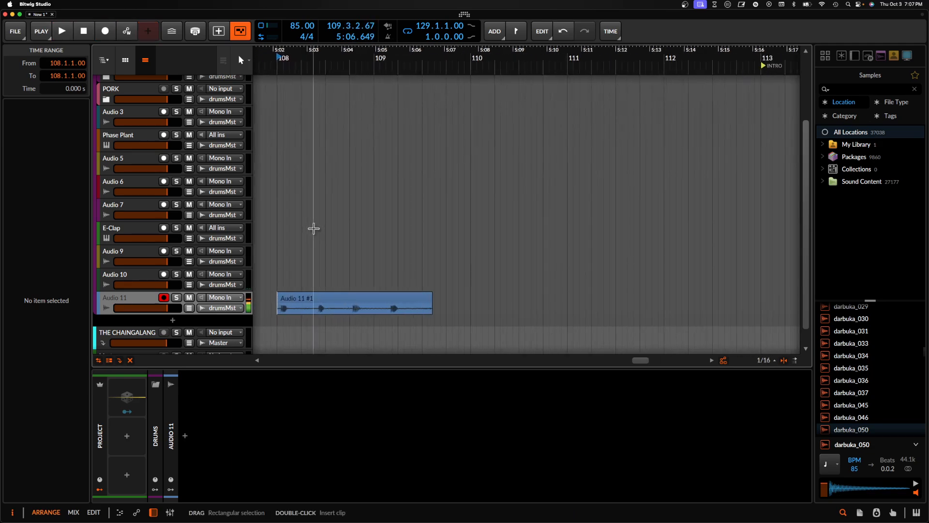
pyautogui.scroll(5, 404, 274)
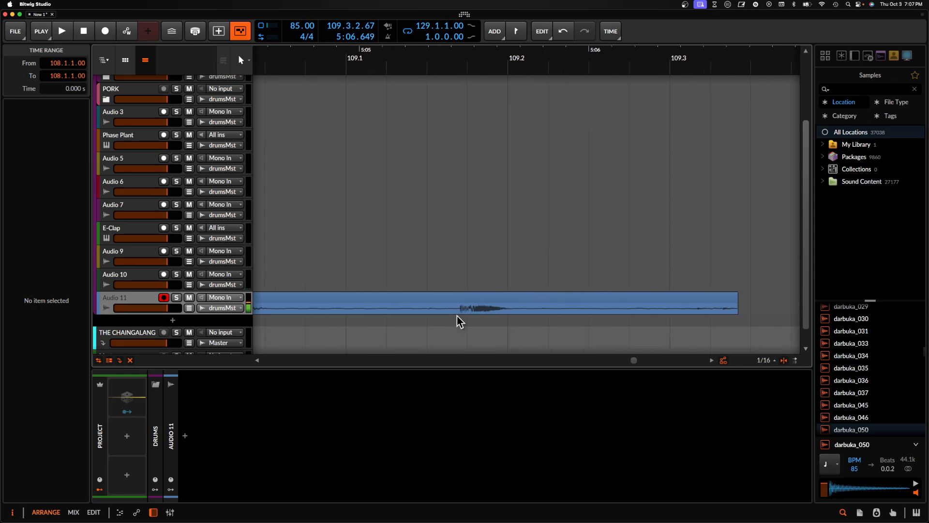
pyautogui.scroll(2, 459, 314)
pyautogui.press('super+e')
pyautogui.scroll(-8, 461, 311)
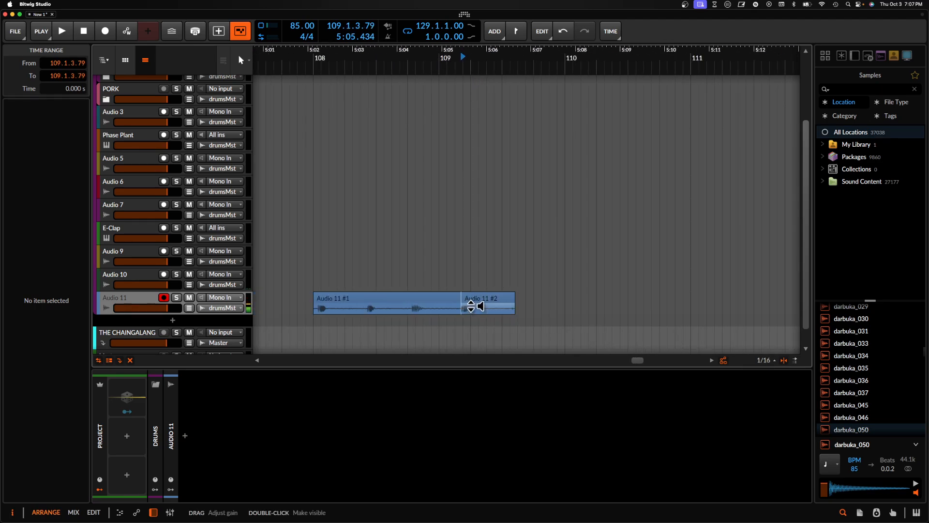
pyautogui.moveTo(471, 301); pyautogui.dragTo(477, 301)
pyautogui.scroll(5, 477, 305)
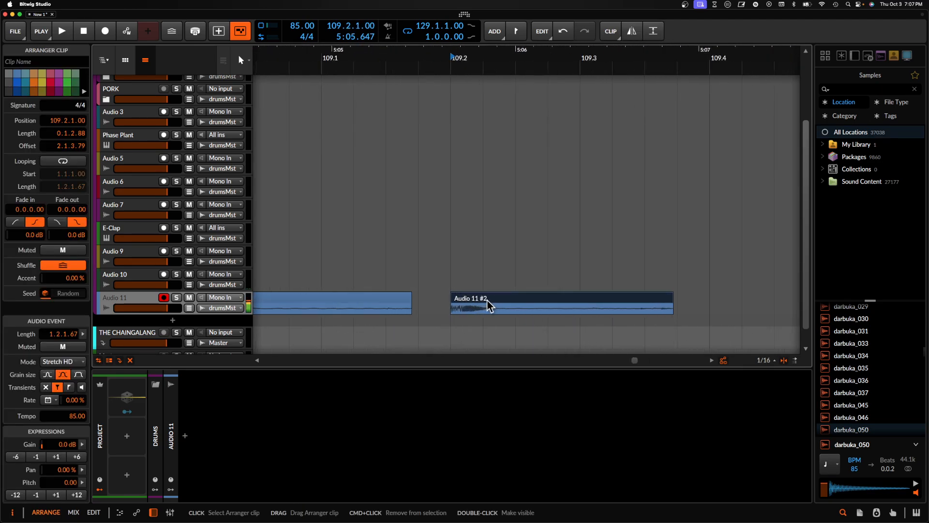
# - Play the separated hit and trim its clip end to a length of 0.0.1.12
pyautogui.press('space')
pyautogui.press('space')
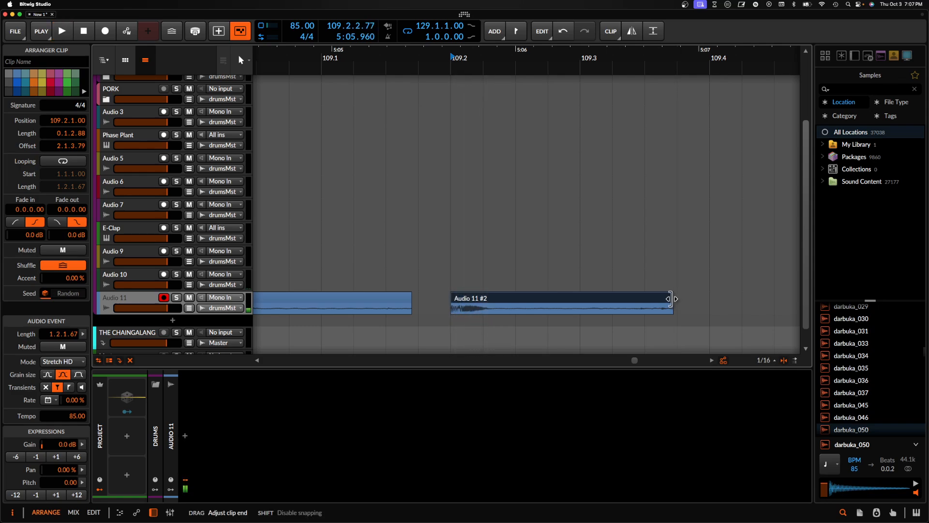
pyautogui.moveTo(672, 303); pyautogui.dragTo(498, 303)
pyautogui.scroll(10, 428, 316)
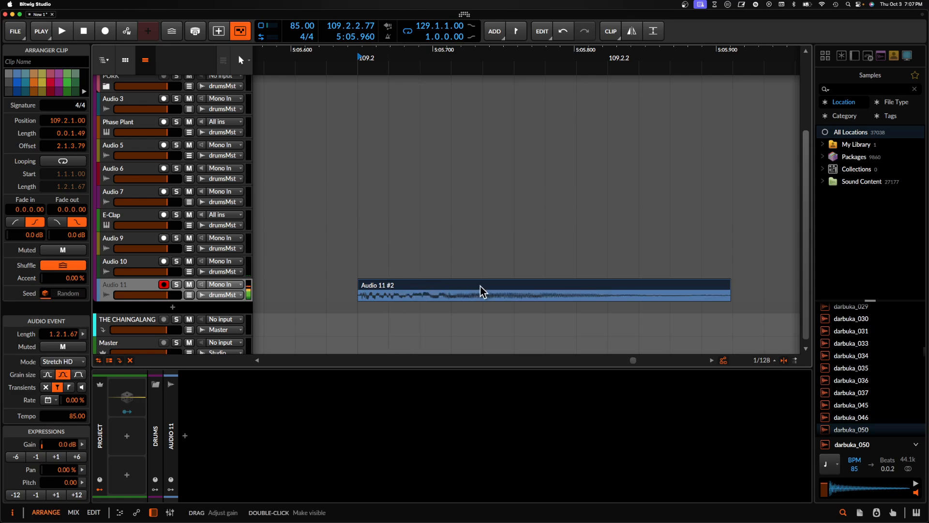
pyautogui.moveTo(729, 286); pyautogui.dragTo(654, 286)
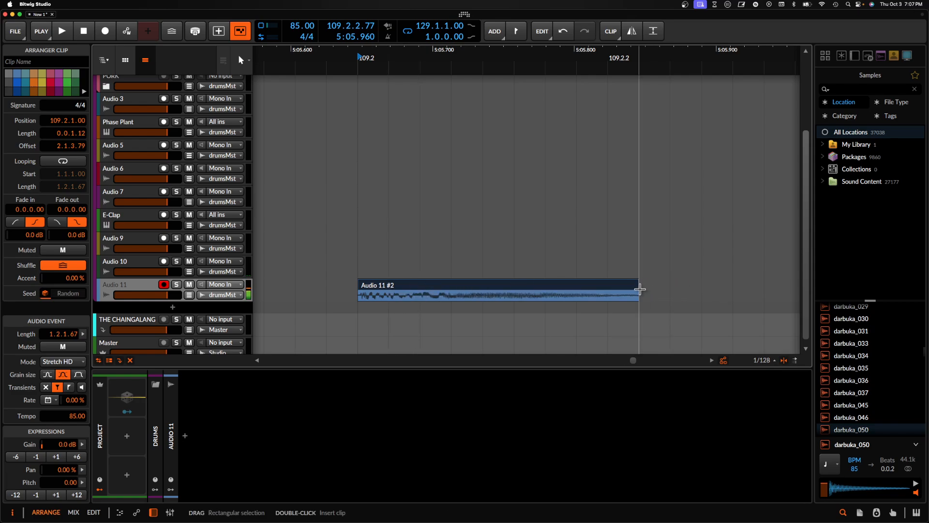
pyautogui.moveTo(479, 305); pyautogui.dragTo(478, 305)
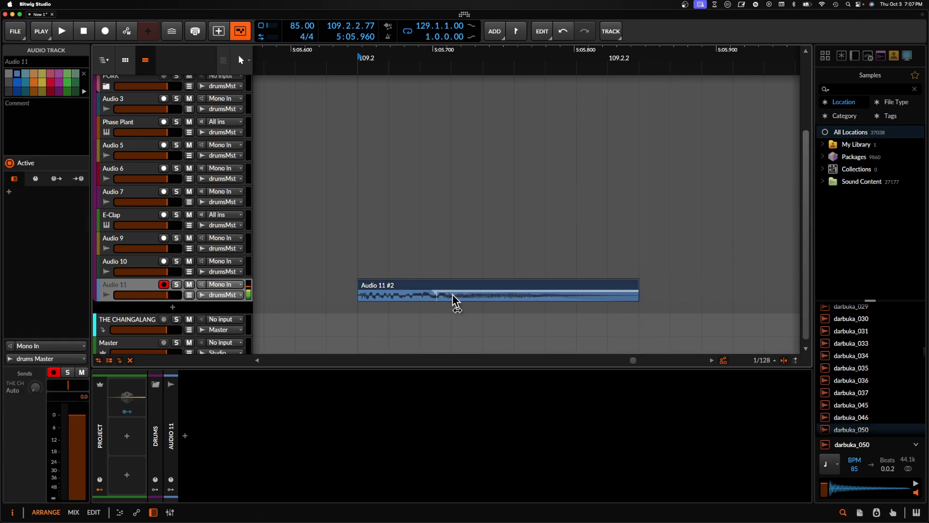
# - Insert FabFilter Pro-Q 3 on Audio 11 and add a low cut at about 156 Hz
pyautogui.click(185, 436)
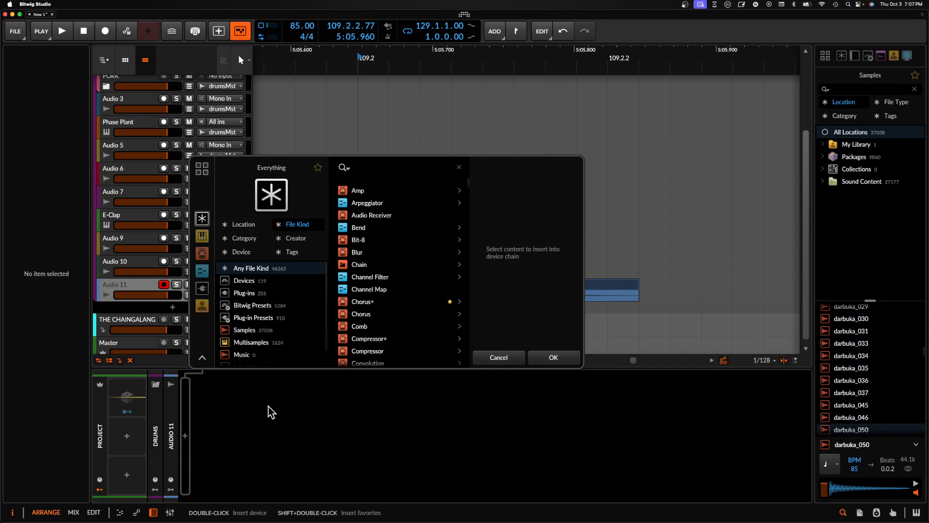
pyautogui.write('pro')
pyautogui.click(362, 228)
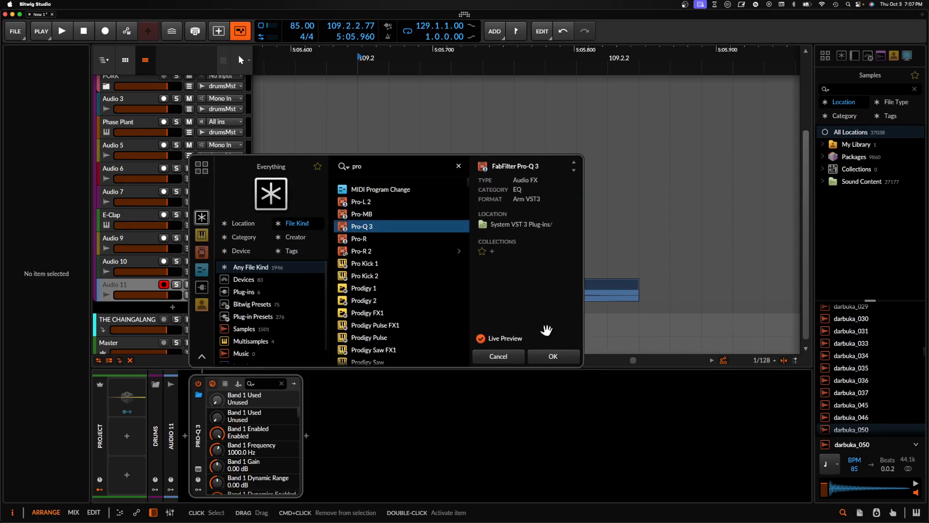
pyautogui.click(556, 357)
pyautogui.click(33, 237)
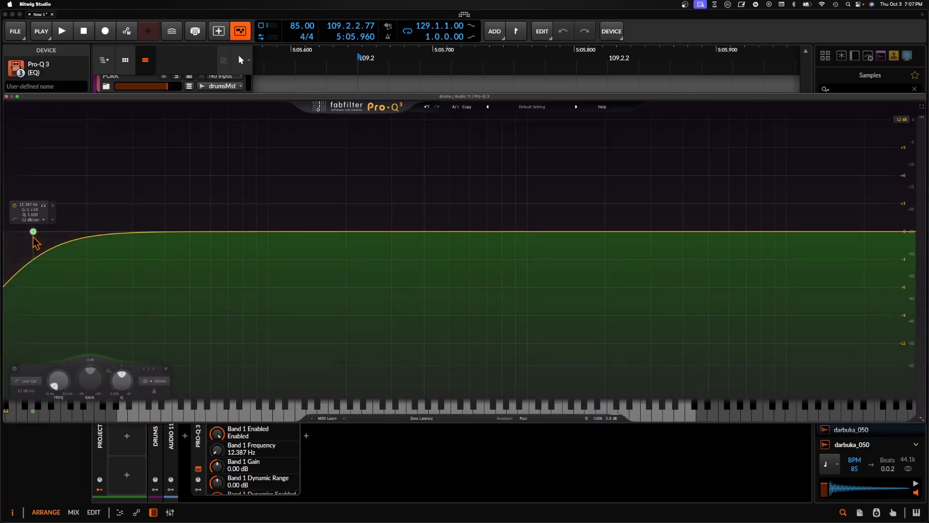
pyautogui.moveTo(33, 232); pyautogui.dragTo(317, 238)
# - Add a bell band at about 237 Hz with +0.62 dB gain, Q about 4, and an upward dynamic range
pyautogui.press('space')
pyautogui.moveTo(454, 233); pyautogui.dragTo(378, 168)
pyautogui.scroll(5, 378, 168)
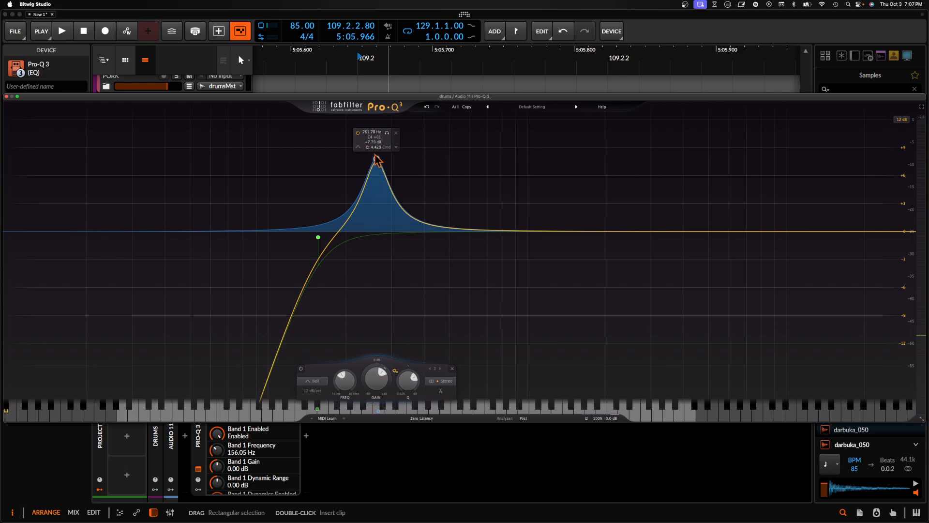
pyautogui.moveTo(376, 160)
pyautogui.mouseDown()
pyautogui.moveTo(269, 147)
pyautogui.moveTo(369, 148)
pyautogui.moveTo(363, 118)
pyautogui.moveTo(366, 233)
pyautogui.moveTo(366, 174)
pyautogui.mouseUp()
pyautogui.press('space')
pyautogui.click(386, 166)
pyautogui.click(397, 190)
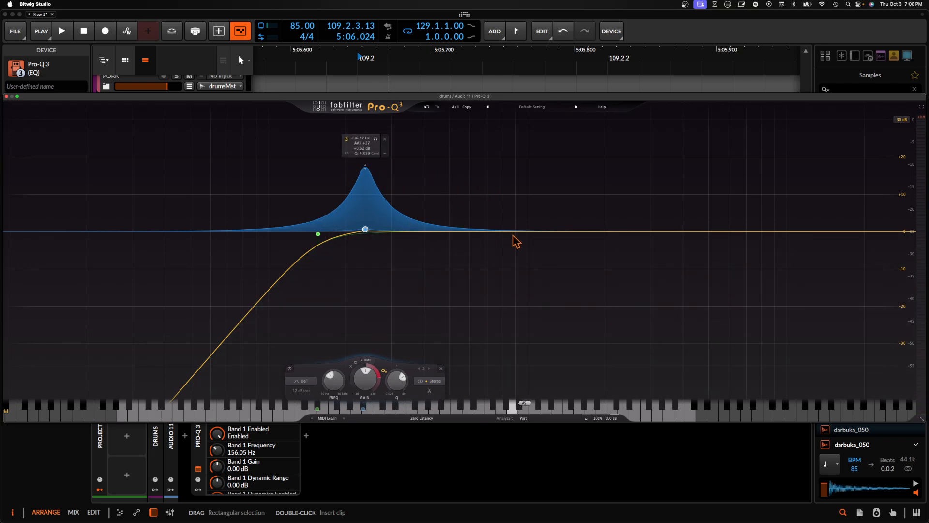
# - Add a wide bell cut of about 7 dB in the upper mids while replaying the hit
pyautogui.moveTo(514, 237); pyautogui.dragTo(610, 257)
pyautogui.press('space')
# - Add a high shelf at 18715 Hz with about +18 dB gain, plus a narrow bell cut of about 10 dB in the highs below it
pyautogui.press('space')
pyautogui.press('space')
pyautogui.press('space')
pyautogui.press('space')
pyautogui.press('space')
pyautogui.moveTo(850, 233); pyautogui.dragTo(857, 172)
pyautogui.press('space')
pyautogui.press('space')
pyautogui.press('space')
pyautogui.press('space')
pyautogui.press('space')
pyautogui.press('space')
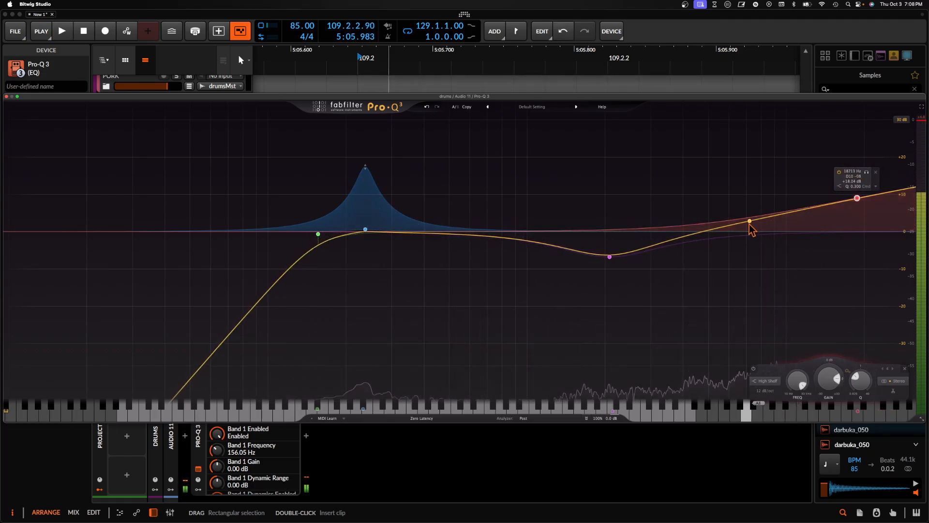
pyautogui.moveTo(751, 227); pyautogui.dragTo(783, 269)
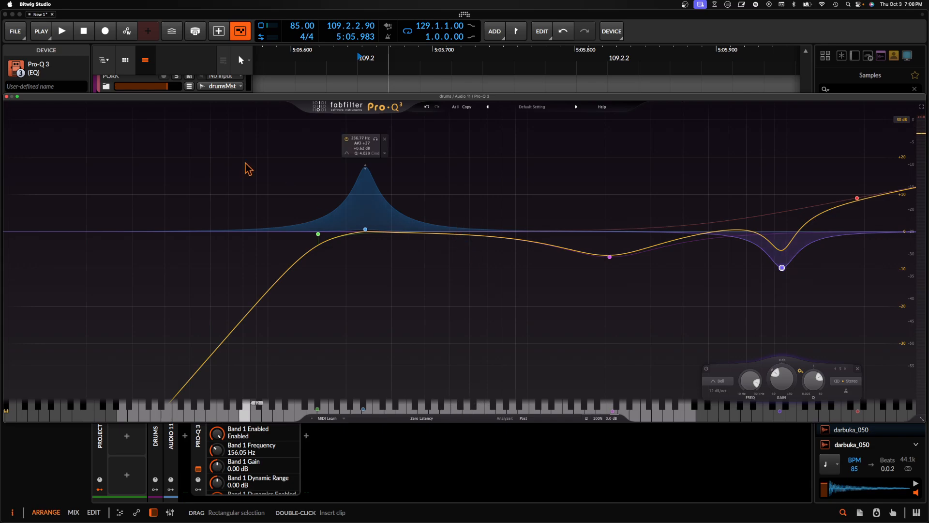
pyautogui.click(6, 97)
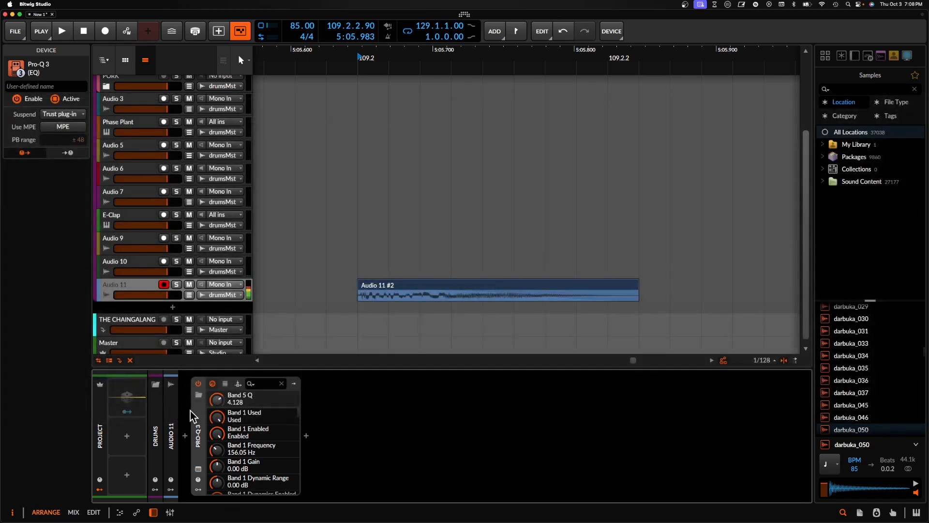
# - Insert a Vocoder before Pro-Q 3, wrap it in an FX Layer, and add an empty second layer
pyautogui.click(186, 435)
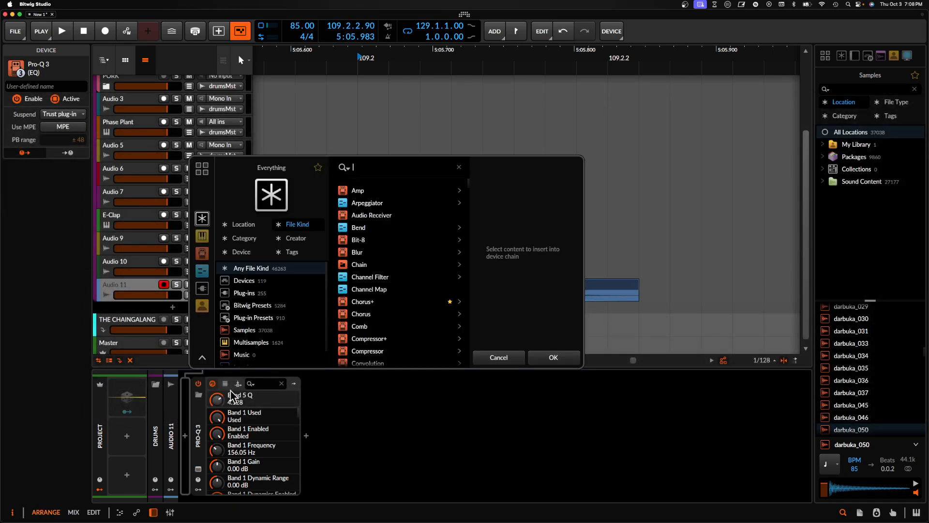
pyautogui.write('voco')
pyautogui.click(363, 190)
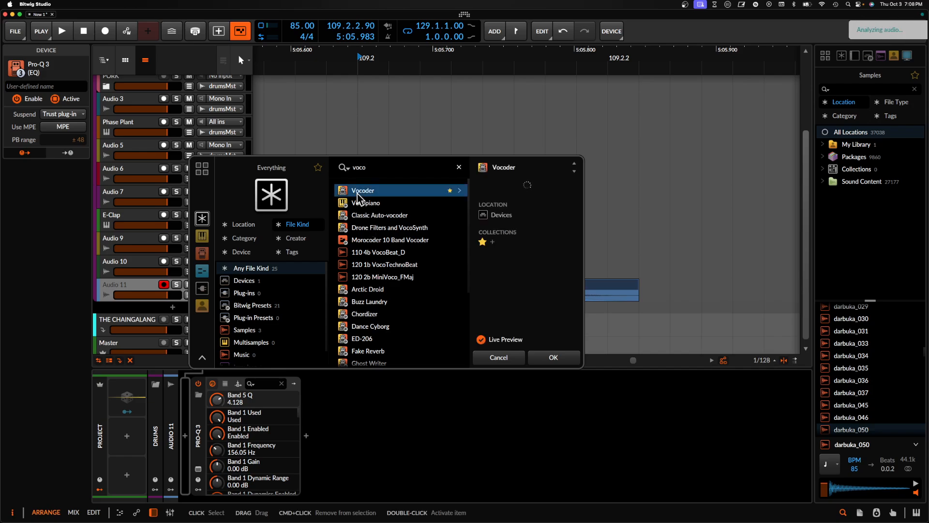
pyautogui.click(553, 357)
pyautogui.press('super+g')
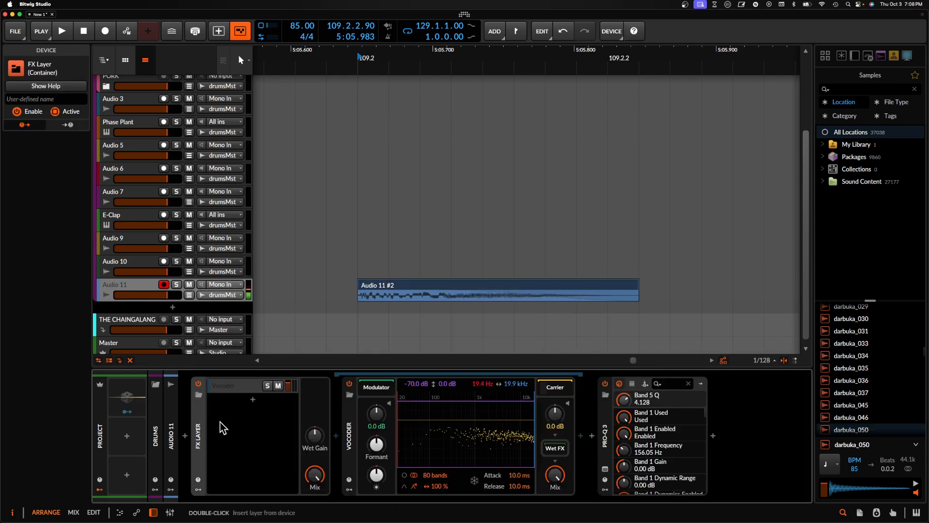
pyautogui.doubleClick(251, 402)
pyautogui.click(696, 358)
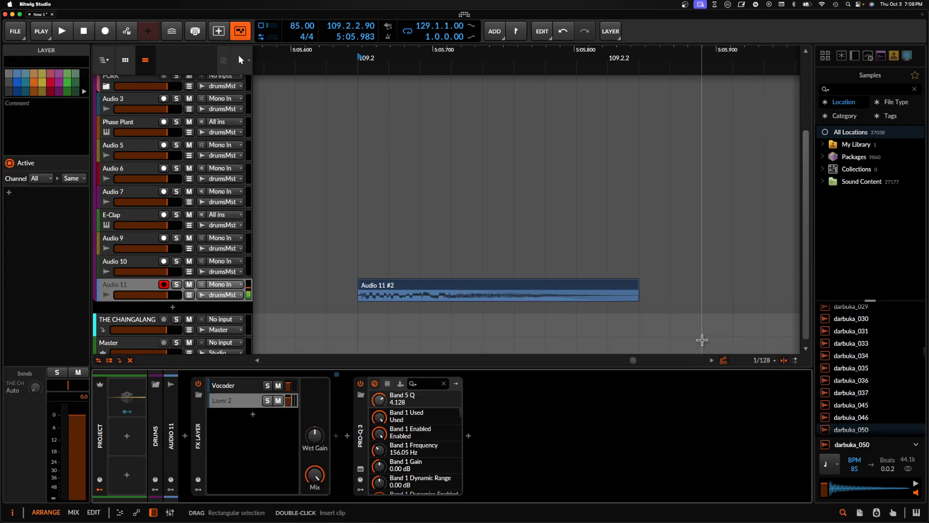
# - Set the Vocoder's bandwidth to 400% and release to 23.4 ms, try 8 bands, and raise its formant shift and brightness
pyautogui.click(259, 390)
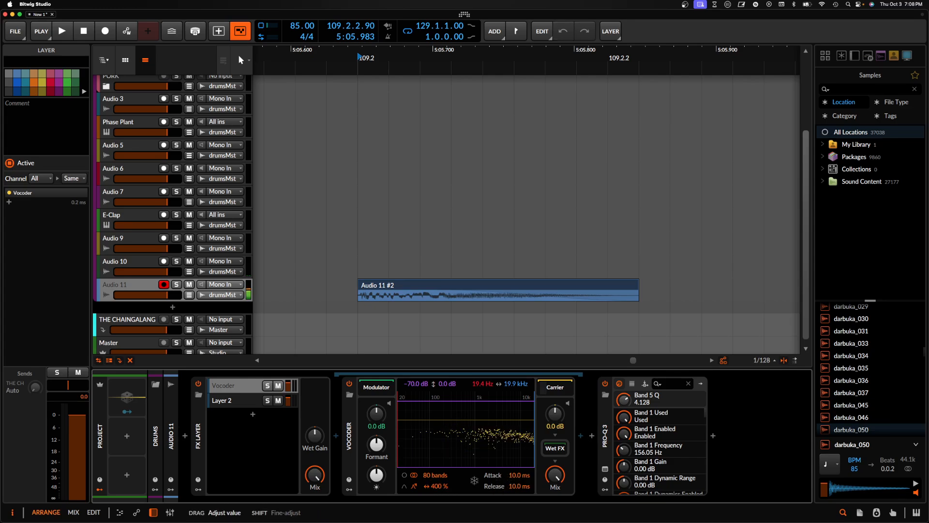
pyautogui.moveTo(428, 474); pyautogui.dragTo(427, 477)
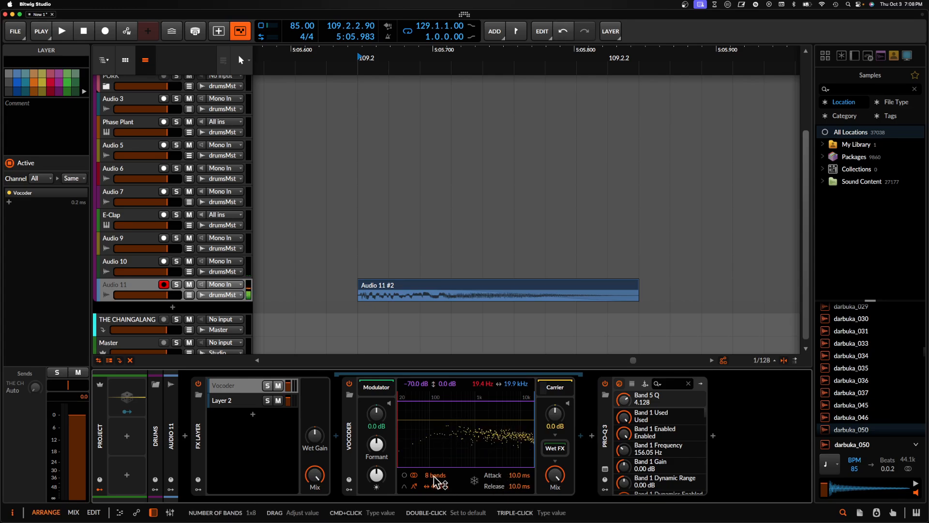
pyautogui.moveTo(519, 485)
pyautogui.mouseDown()
pyautogui.moveTo(520, 466)
pyautogui.moveTo(519, 483)
pyautogui.mouseUp()
pyautogui.moveTo(377, 444); pyautogui.dragTo(376, 425)
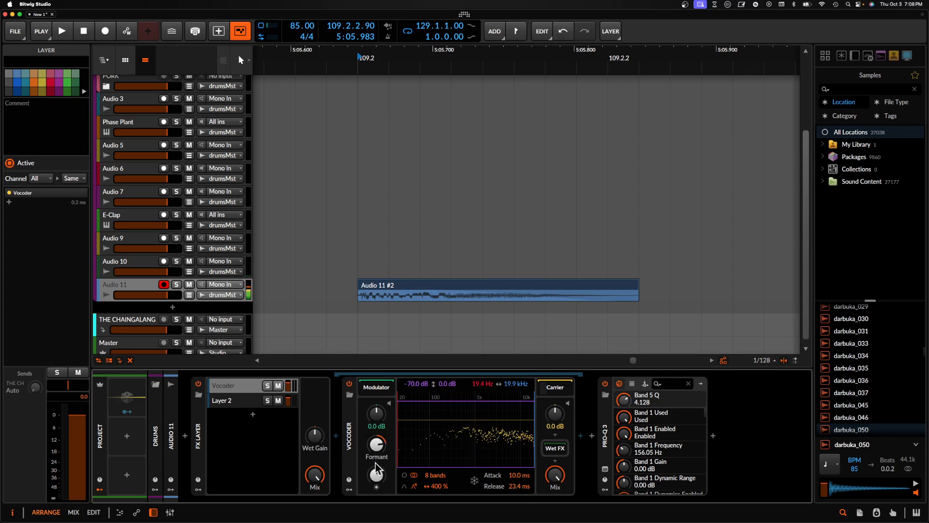
pyautogui.moveTo(377, 475); pyautogui.dragTo(377, 462)
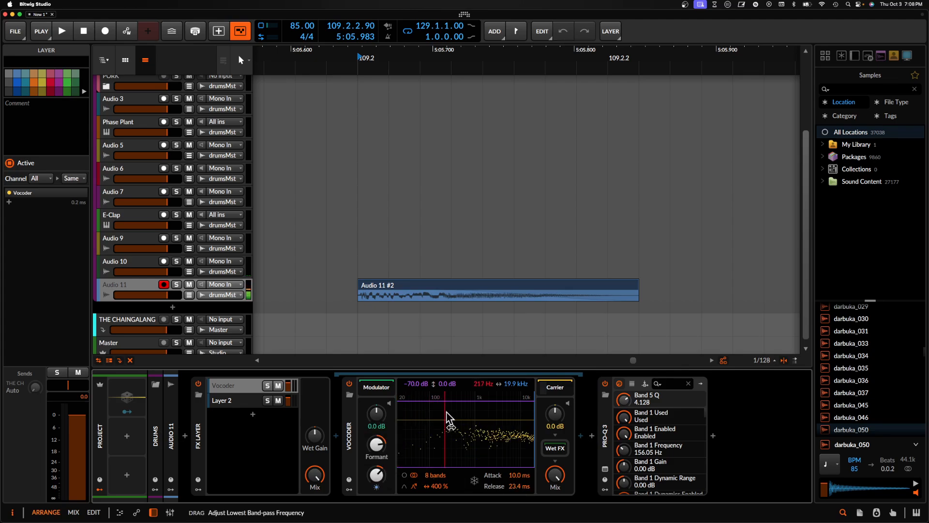
# - Solo the Vocoder layer and audition it with the lowest band-pass frequency at 873 Hz and 80 bands
pyautogui.click(268, 386)
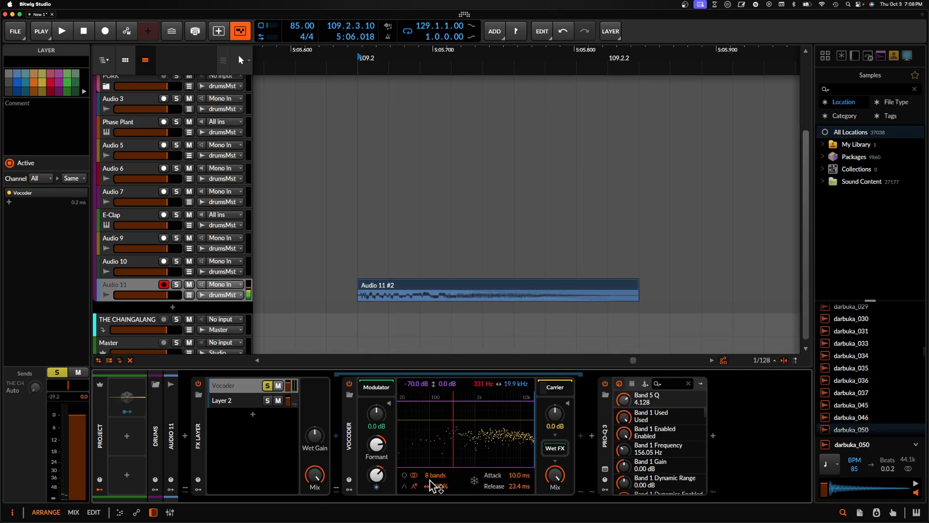
pyautogui.moveTo(452, 457); pyautogui.dragTo(475, 463)
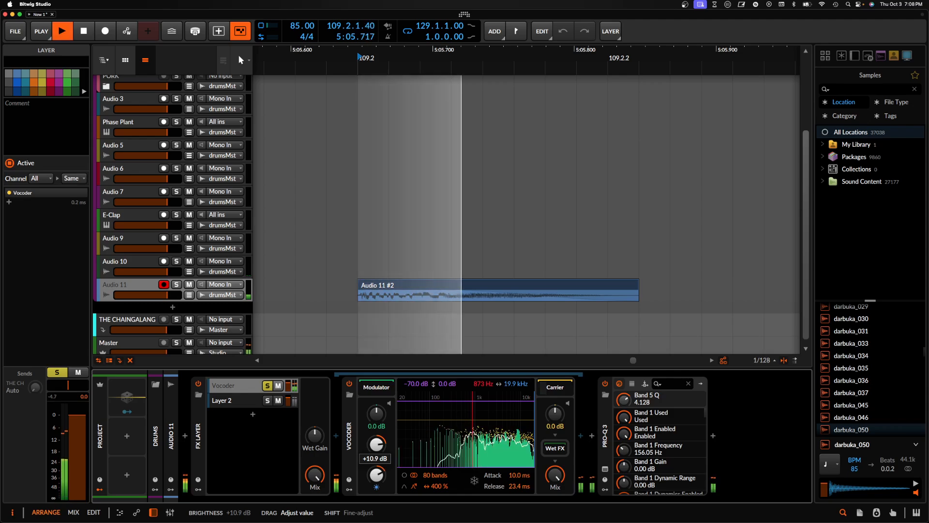
pyautogui.press('space')
pyautogui.press('space')
pyautogui.press('space')
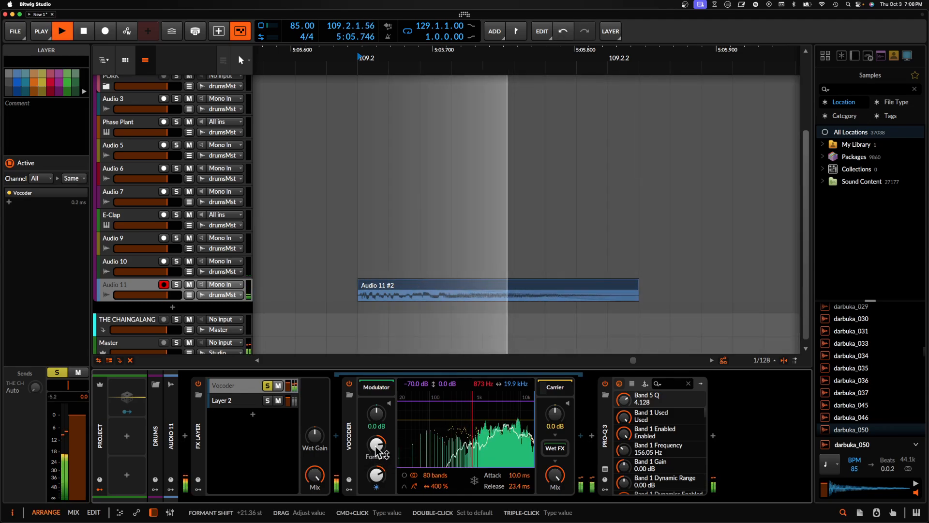
# - Fine-tune the Vocoder's formant shift and brightness slightly upward while replaying the soloed layer
pyautogui.press('space')
pyautogui.moveTo(377, 445); pyautogui.dragTo(377, 434)
pyautogui.press('space')
pyautogui.press('space')
pyautogui.press('space')
pyautogui.press('space')
pyautogui.press('space')
pyautogui.press('space')
pyautogui.press('space')
pyautogui.press('space')
pyautogui.press('space')
pyautogui.moveTo(377, 476); pyautogui.dragTo(377, 473)
pyautogui.press('space')
pyautogui.press('space')
pyautogui.press('space')
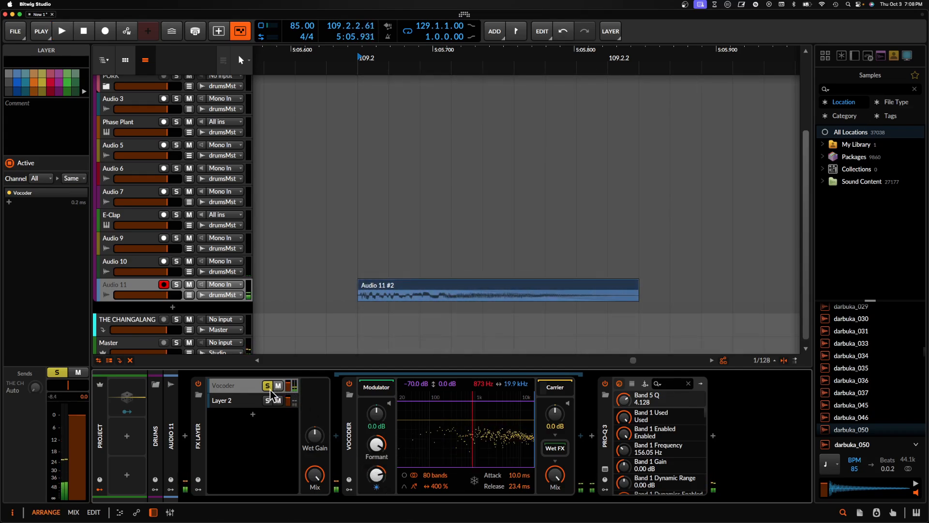
# - Unsolo the Vocoder layer and compare the hit with that layer muted and unmuted
pyautogui.click(279, 387)
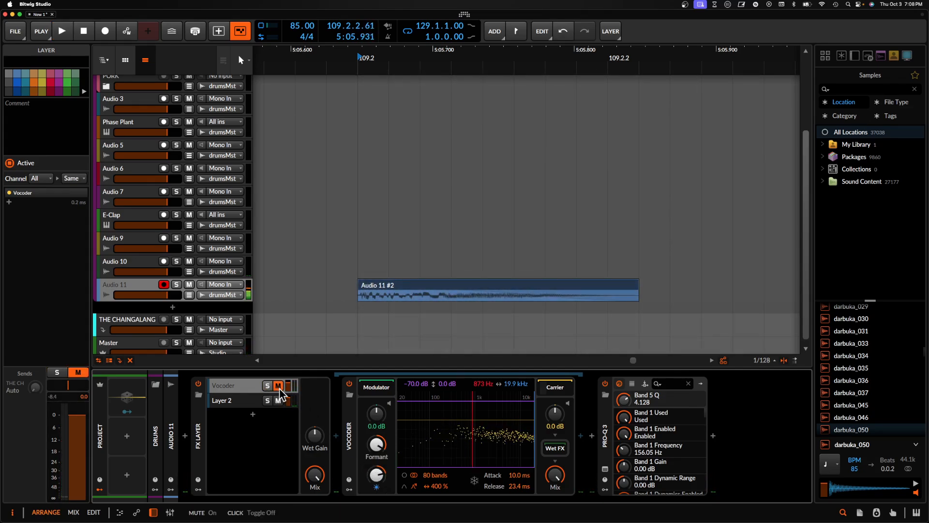
pyautogui.press('space')
pyautogui.press('space')
pyautogui.click(279, 392)
pyautogui.press('space')
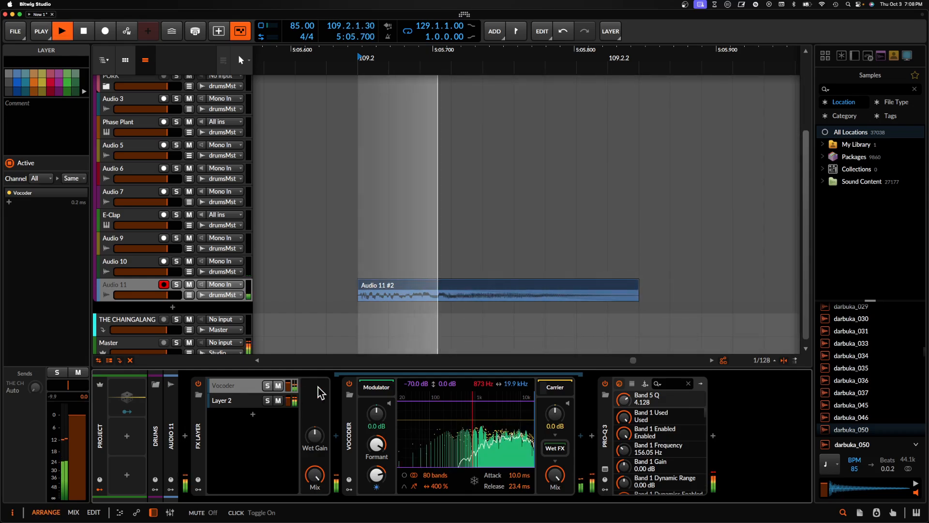
# - Collapse the Vocoder device and select the FX Layer that contains it
pyautogui.doubleClick(349, 430)
pyautogui.press('space')
pyautogui.click(202, 436)
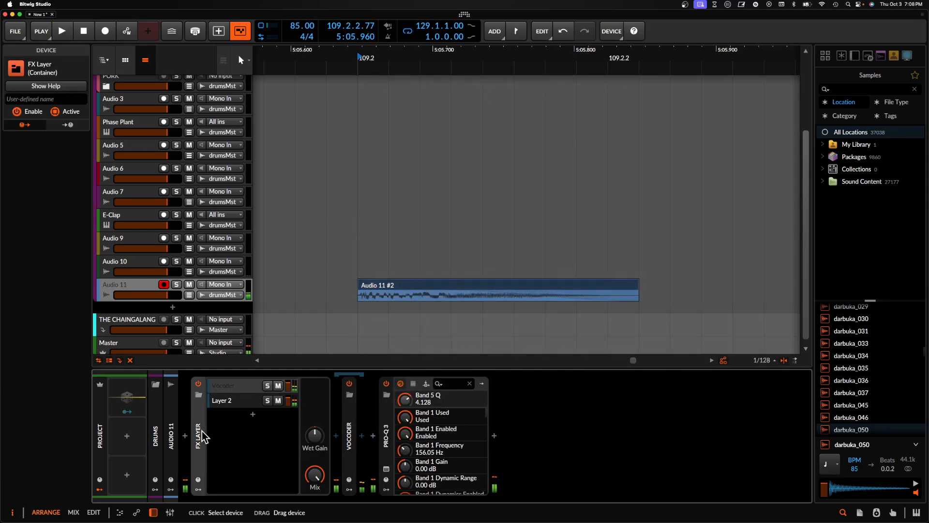
# - Collapse the FX Layer, then insert Filter+ after Pro-Q 3, audition the hit and collapse the filter's main view
pyautogui.doubleClick(202, 436)
pyautogui.click(332, 437)
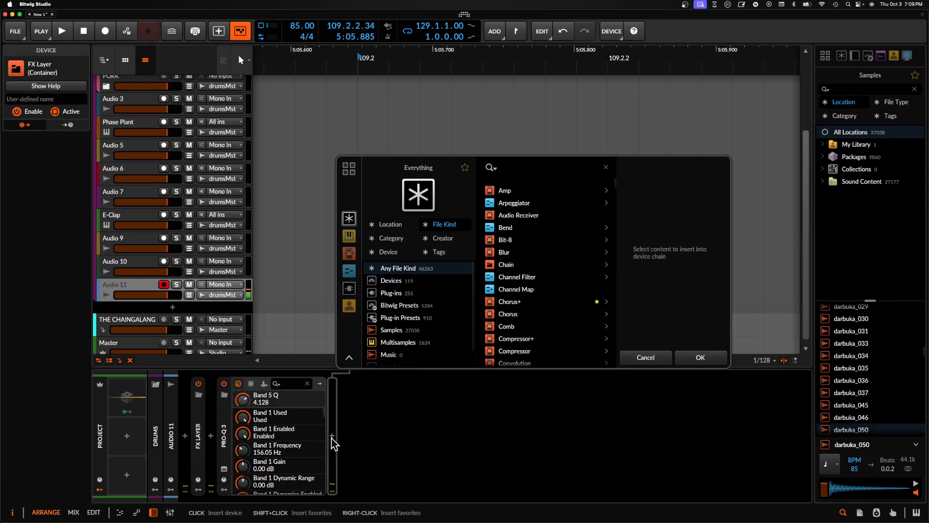
pyautogui.write('filter')
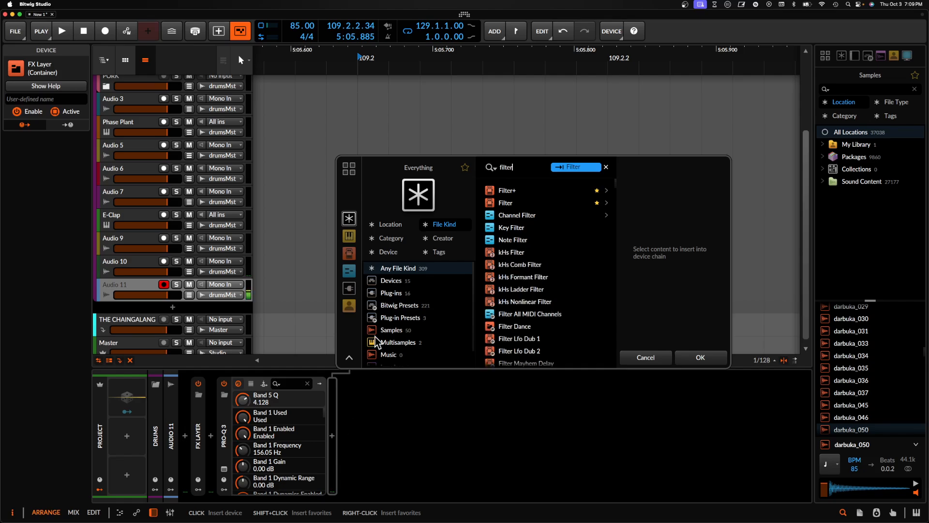
pyautogui.click(506, 191)
pyautogui.click(697, 357)
pyautogui.press('space')
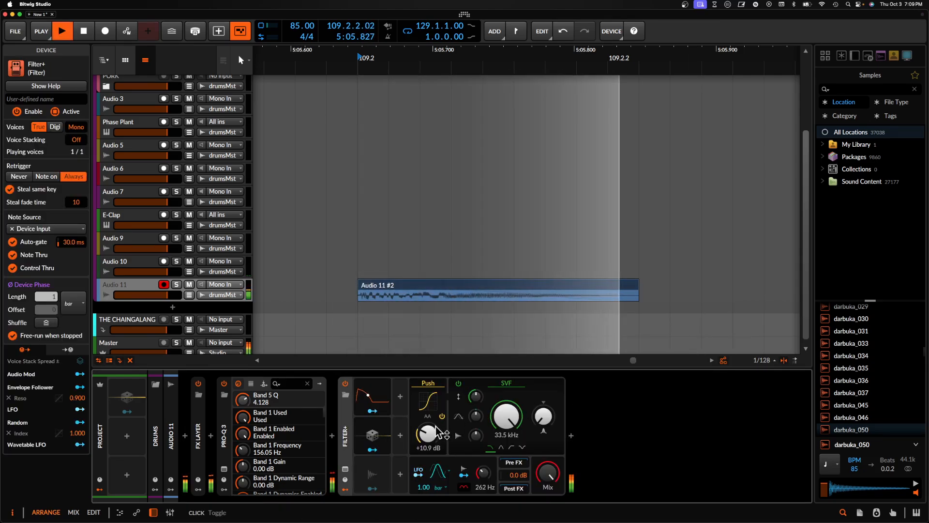
pyautogui.press('space')
pyautogui.doubleClick(341, 419)
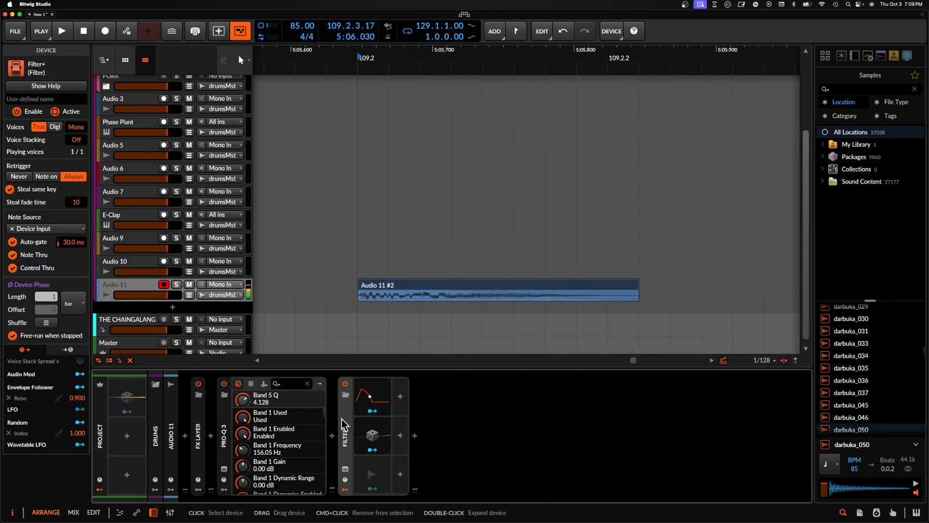
# - Insert Fuse Compressor after Filter+ in Audio 11's device chain
pyautogui.click(414, 436)
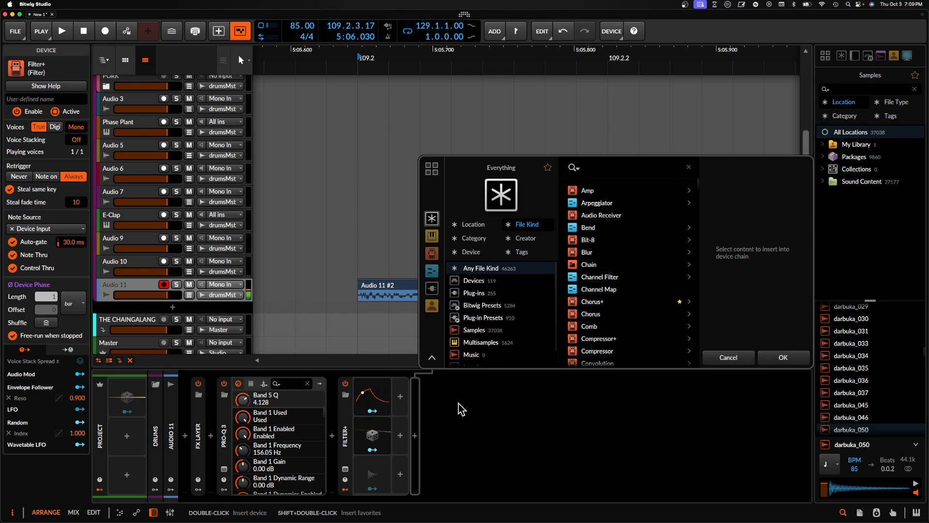
pyautogui.write('fuse')
pyautogui.click(606, 192)
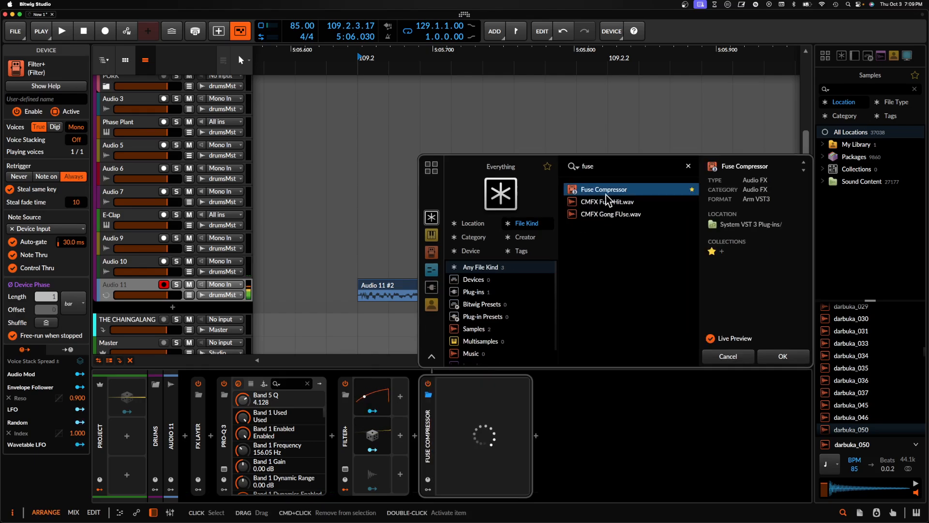
pyautogui.click(770, 356)
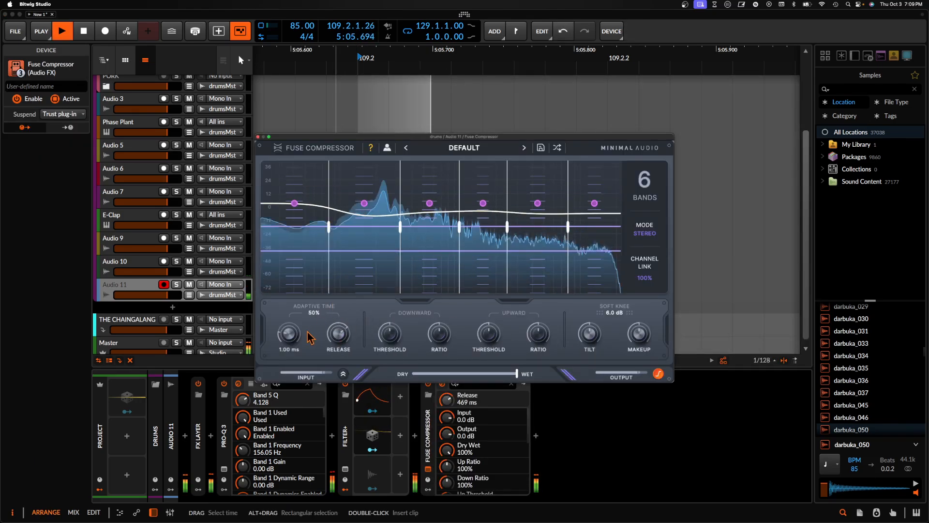
# - Insert the Over distortion after Fuse Compressor and close the compressor's plug-in window
pyautogui.click(535, 435)
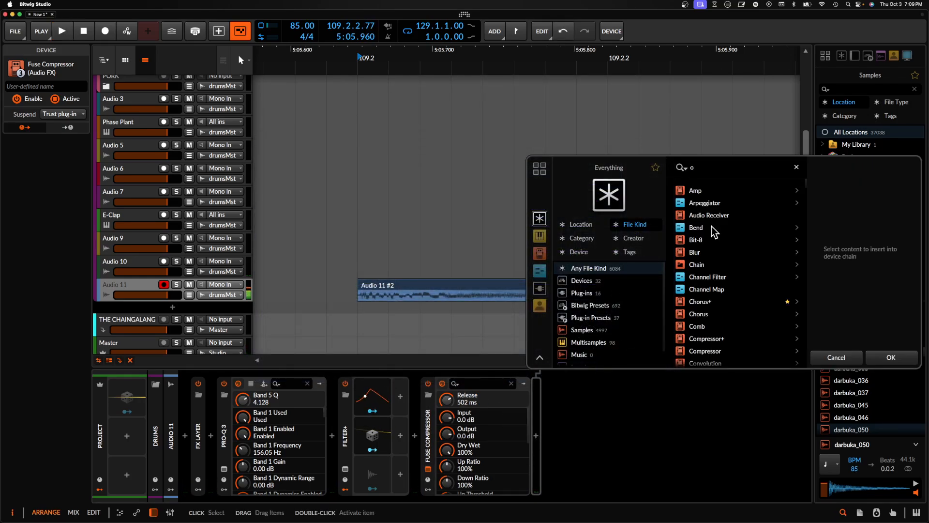
pyautogui.write('over')
pyautogui.click(714, 192)
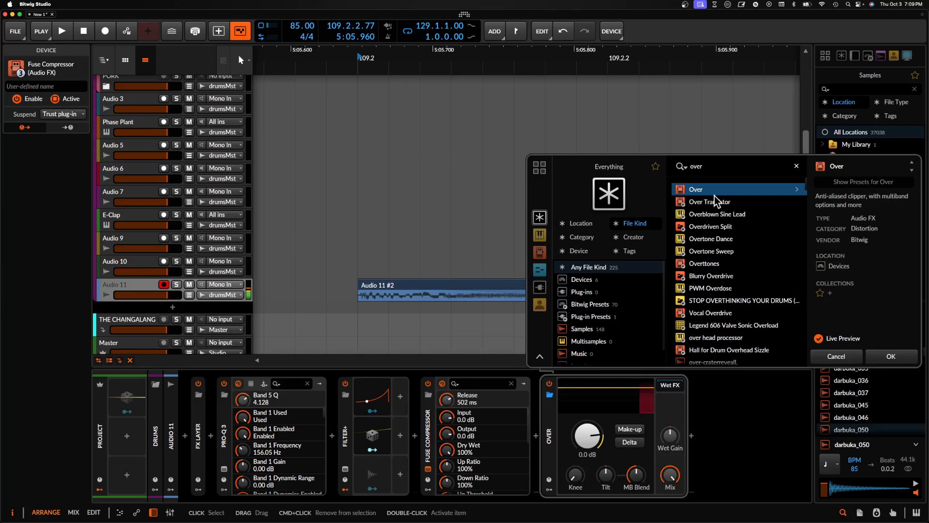
pyautogui.click(890, 357)
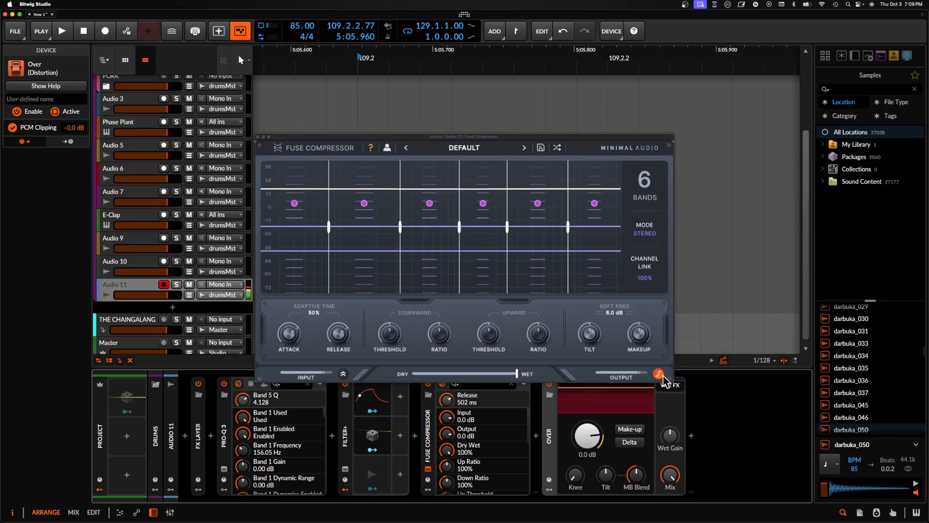
pyautogui.click(258, 137)
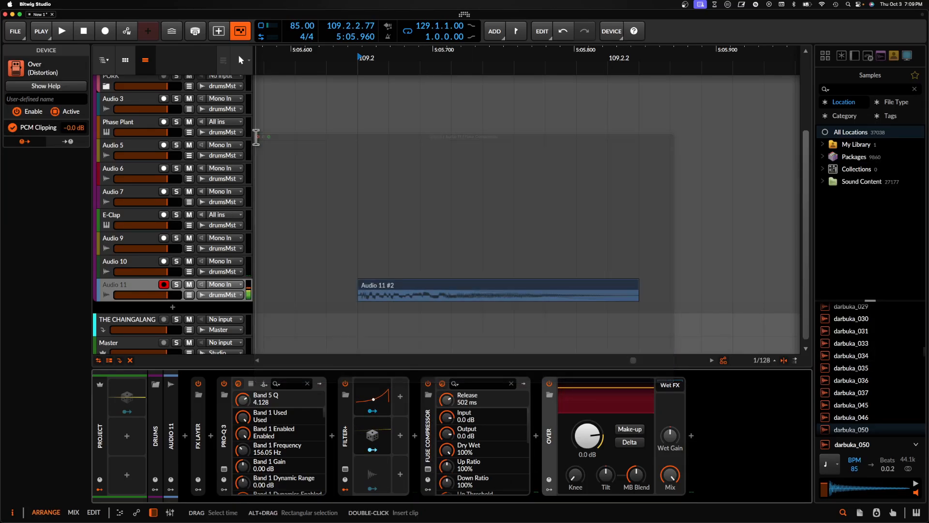
# - Deactivate Fuse Compressor and insert the OTT [X64] plug-in between Filter+ and it
pyautogui.click(429, 420)
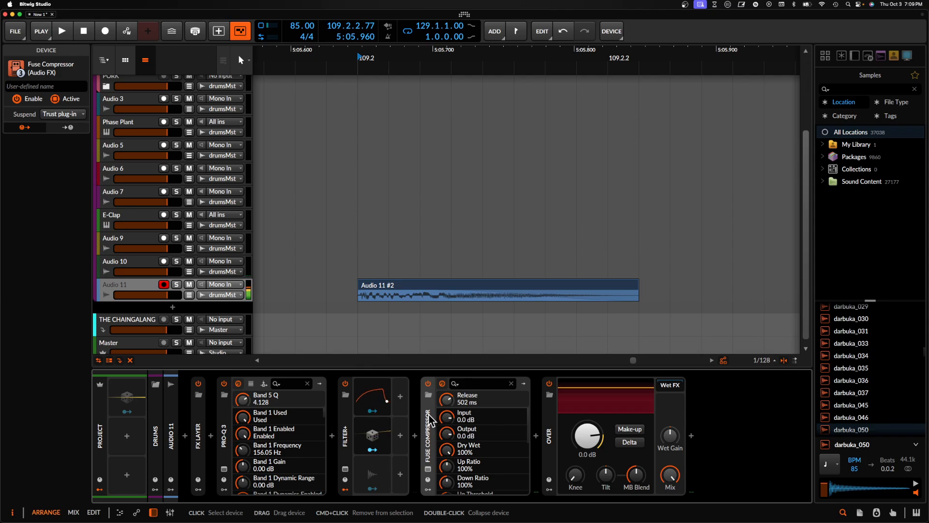
pyautogui.write('ot')
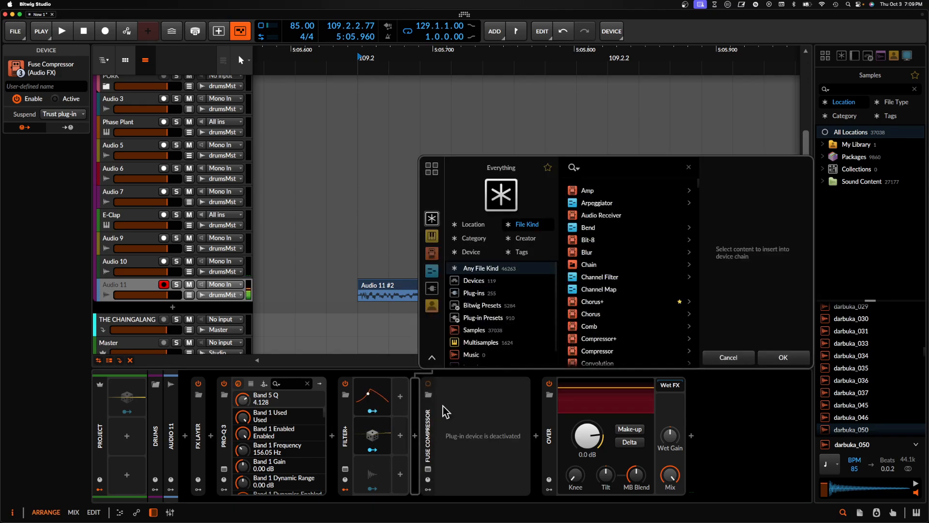
pyautogui.write('t')
pyautogui.click(592, 228)
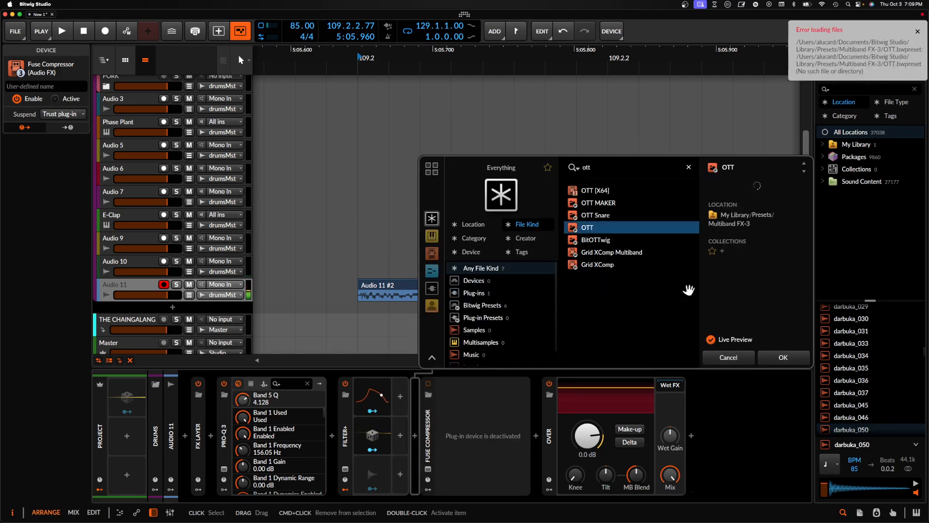
pyautogui.click(598, 191)
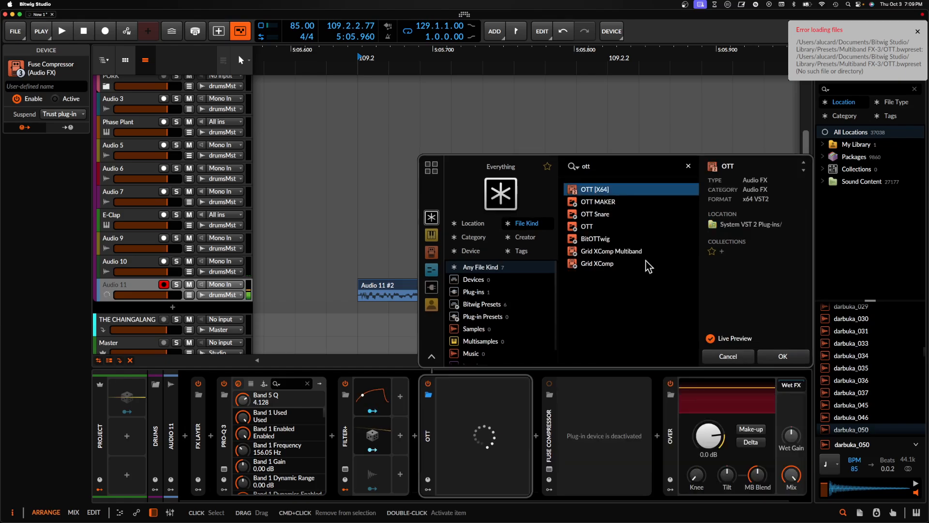
pyautogui.click(783, 357)
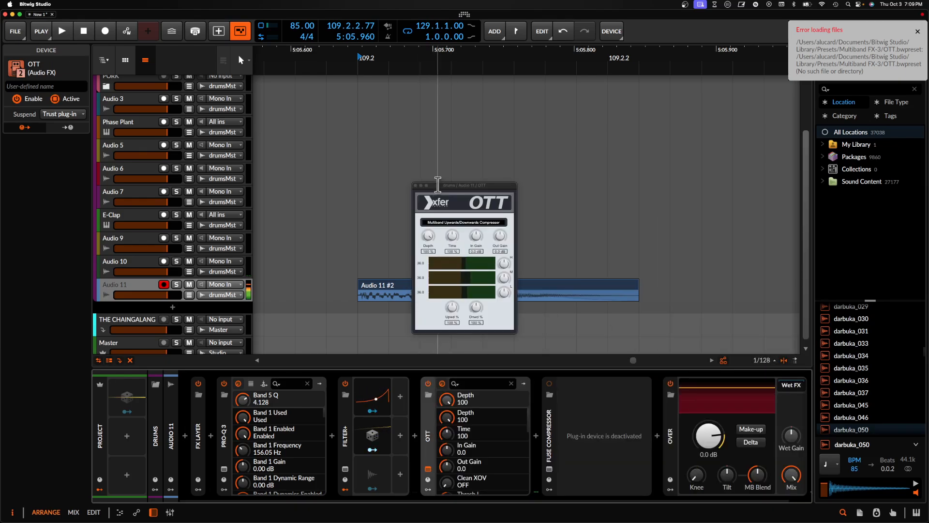
pyautogui.moveTo(438, 184); pyautogui.dragTo(445, 197)
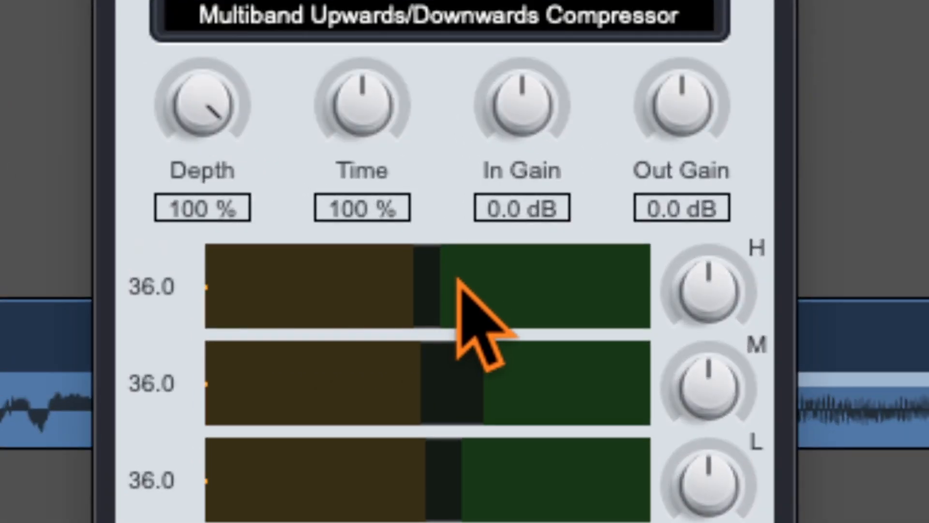
# - Adjust the high band's thresholds in OTT and set the upward compression strength to 108%
pyautogui.moveTo(454, 281); pyautogui.dragTo(493, 281)
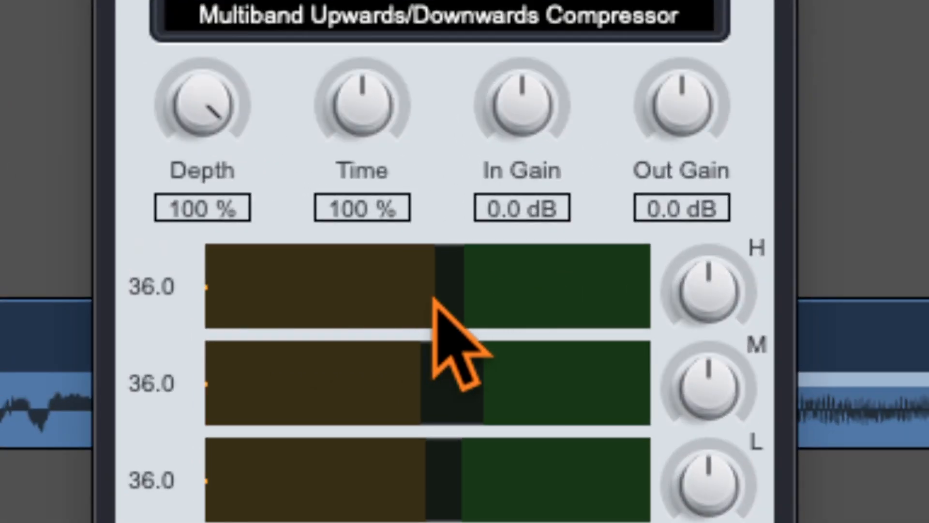
pyautogui.moveTo(436, 291); pyautogui.dragTo(351, 284)
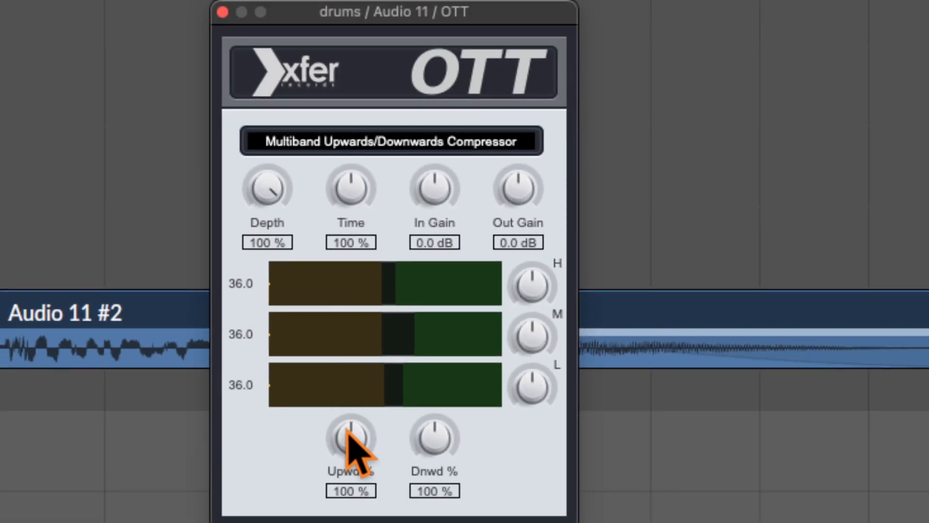
pyautogui.moveTo(354, 522); pyautogui.dragTo(352, 515)
pyautogui.moveTo(346, 404); pyautogui.dragTo(363, 461)
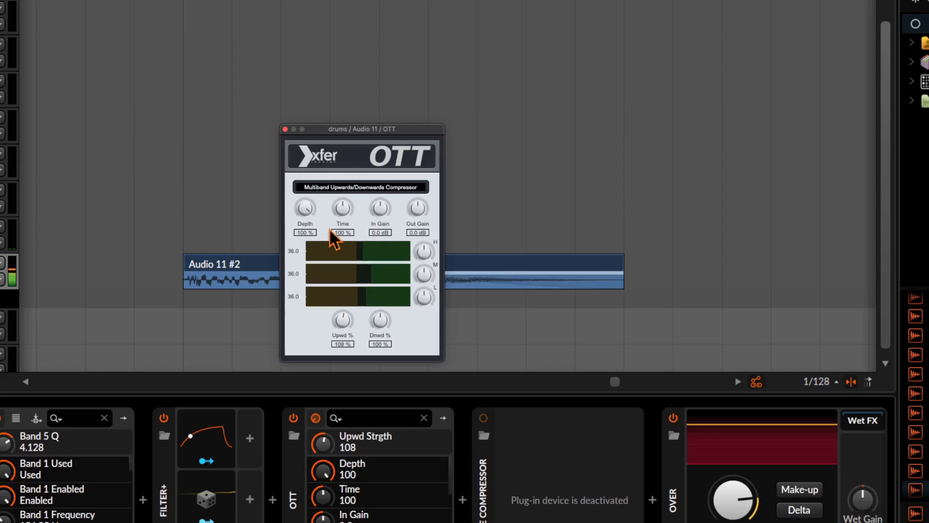
# - Shift OTT's high and low band thresholds and set downward strength to 25% while replaying the hit
pyautogui.moveTo(316, 213); pyautogui.dragTo(303, 293)
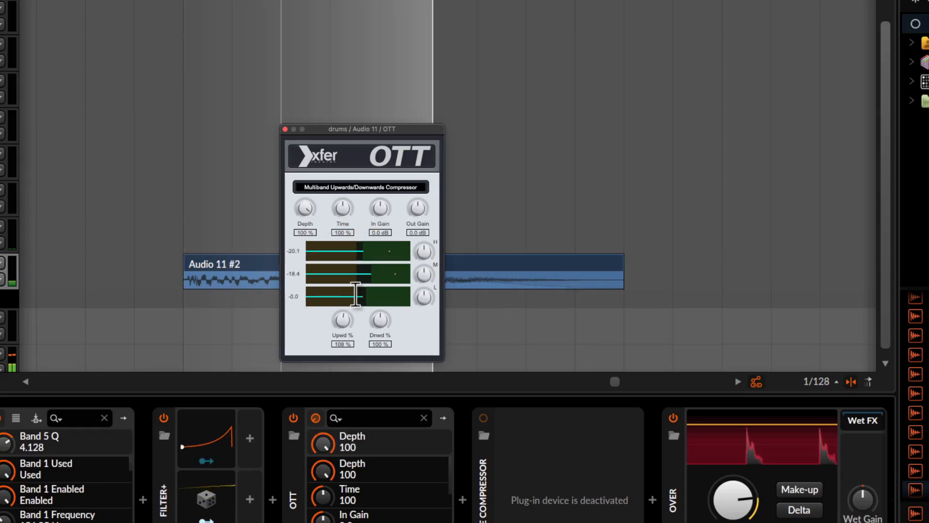
pyautogui.moveTo(357, 273)
pyautogui.mouseDown()
pyautogui.moveTo(340, 273)
pyautogui.moveTo(364, 271)
pyautogui.moveTo(361, 254)
pyautogui.moveTo(390, 255)
pyautogui.moveTo(373, 263)
pyautogui.mouseUp()
pyautogui.moveTo(363, 296)
pyautogui.mouseDown()
pyautogui.moveTo(370, 300)
pyautogui.moveTo(359, 314)
pyautogui.mouseUp()
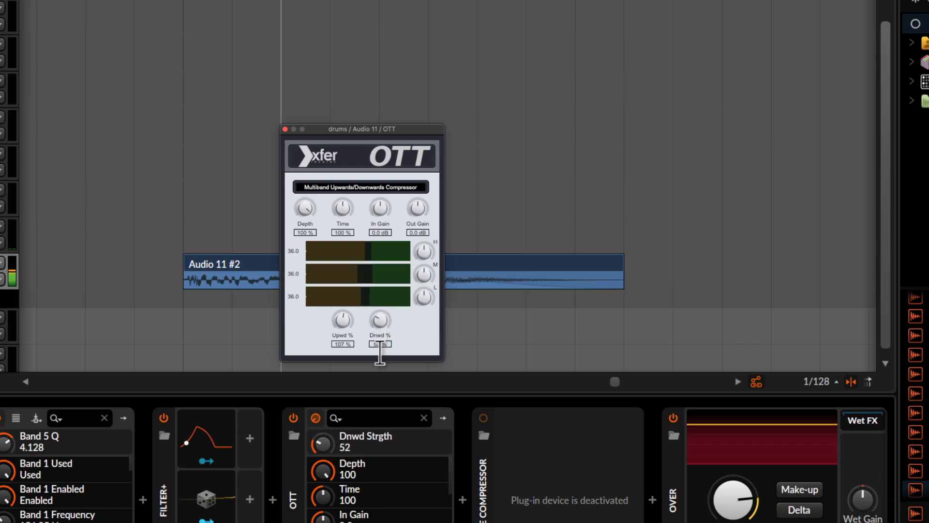
pyautogui.moveTo(380, 353); pyautogui.dragTo(380, 340)
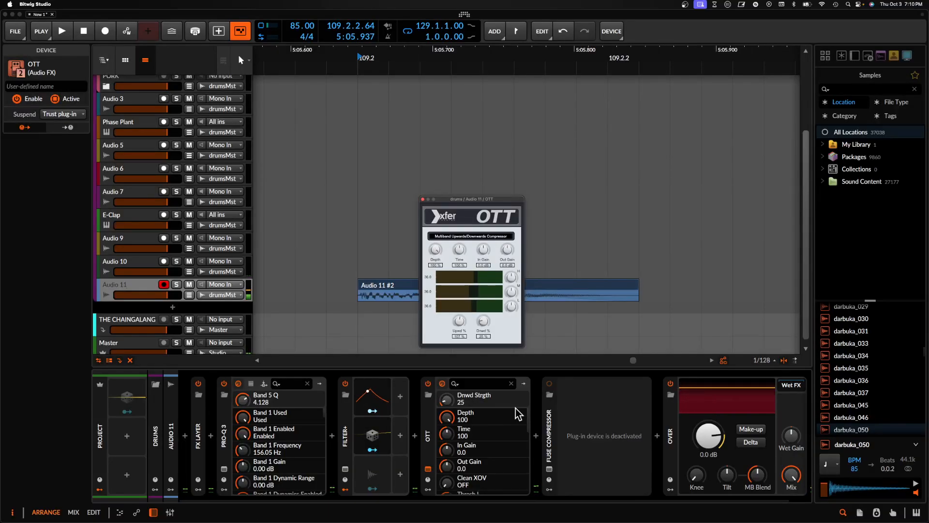
pyautogui.press('space')
pyautogui.press('space')
# - Disable OTT, reactivate Fuse Compressor, and open its window to audition the hit
pyautogui.click(429, 385)
pyautogui.click(549, 385)
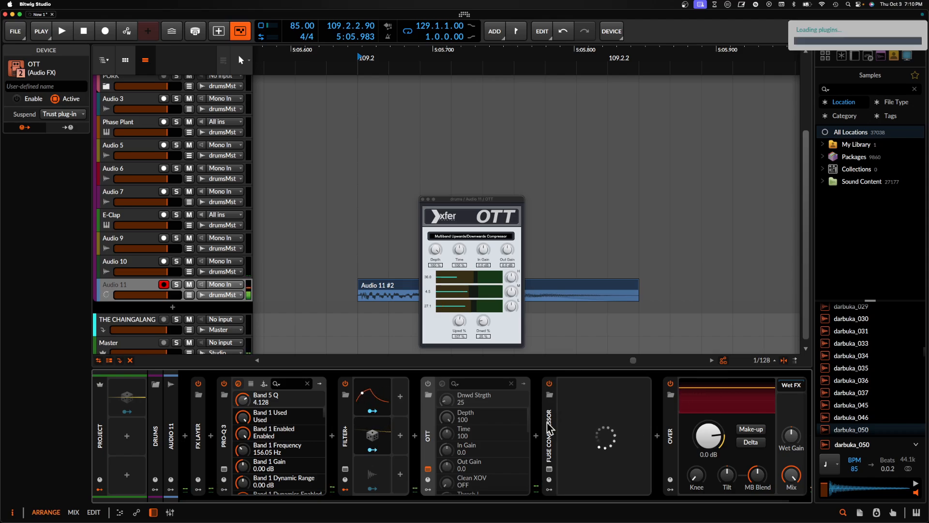
pyautogui.click(549, 442)
pyautogui.click(549, 469)
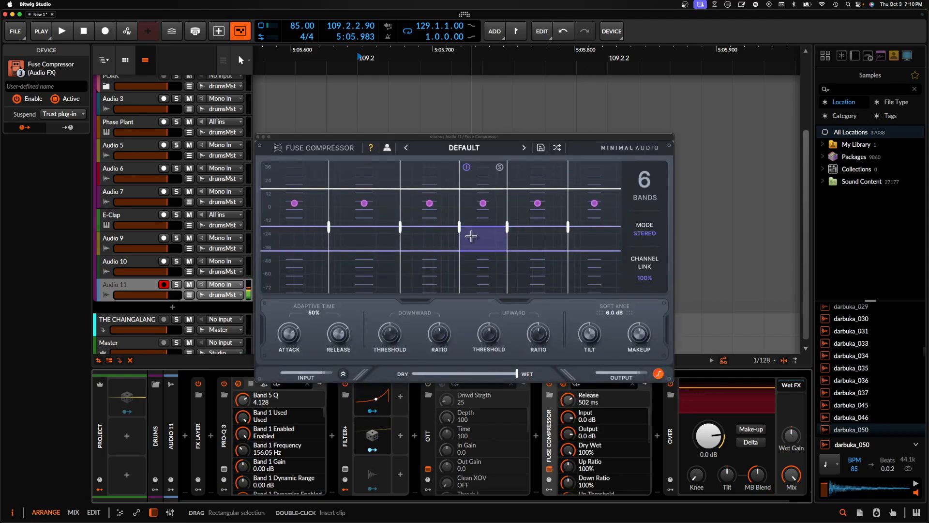
pyautogui.press('space')
# - Raise the thresholds of Fuse Compressor's two highest bands while repeatedly replaying the hit
pyautogui.press('space')
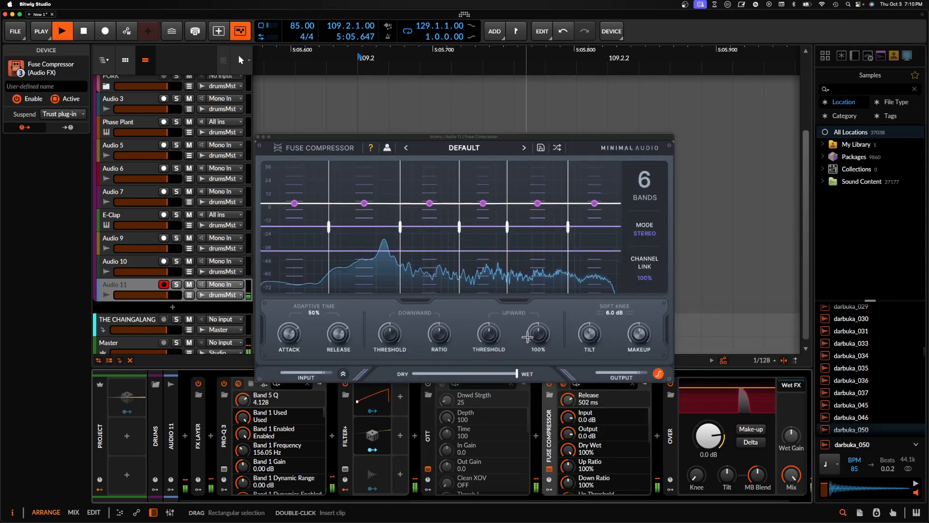
pyautogui.moveTo(593, 242); pyautogui.dragTo(588, 180)
pyautogui.press('space')
# - Raise the highest band's thresholds further in Fuse Compressor and audition the hit several times
pyautogui.press('space')
pyautogui.press('space')
pyautogui.press('space')
pyautogui.moveTo(541, 219); pyautogui.dragTo(540, 190)
pyautogui.press('space')
pyautogui.press('space')
pyautogui.press('space')
pyautogui.press('space')
pyautogui.press('space')
pyautogui.press('space')
pyautogui.moveTo(595, 220); pyautogui.dragTo(589, 163)
pyautogui.press('space')
pyautogui.press('space')
pyautogui.press('space')
pyautogui.press('space')
pyautogui.press('space')
pyautogui.press('space')
pyautogui.press('space')
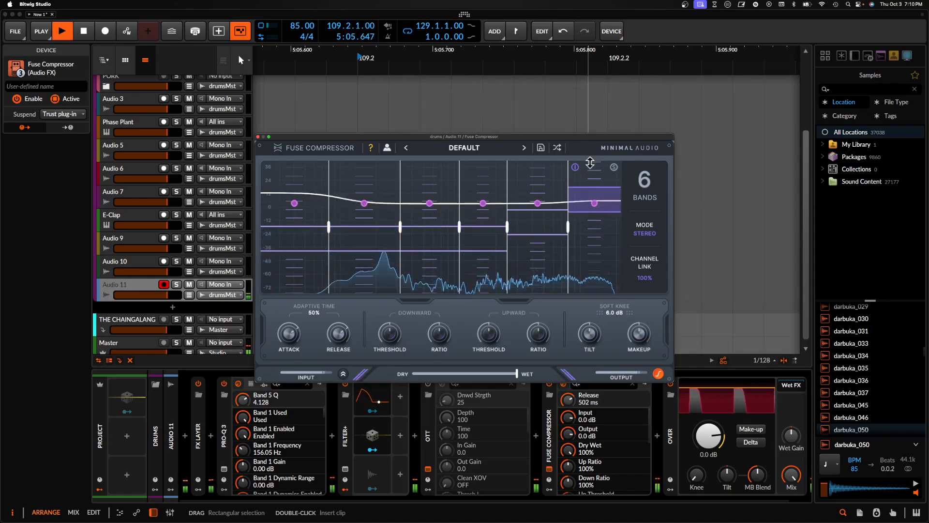
pyautogui.press('space')
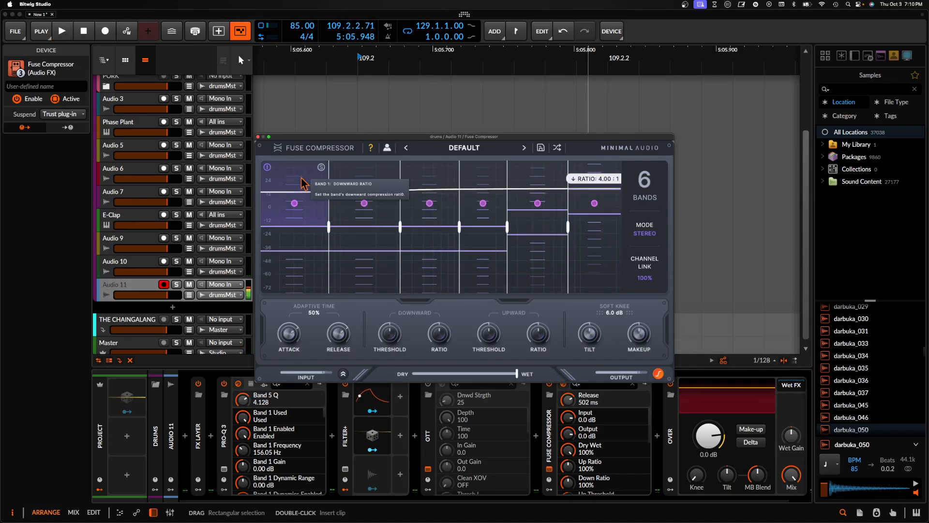
# - Close the Fuse Compressor and OTT windows, then disable and collapse Fuse Compressor
pyautogui.click(258, 136)
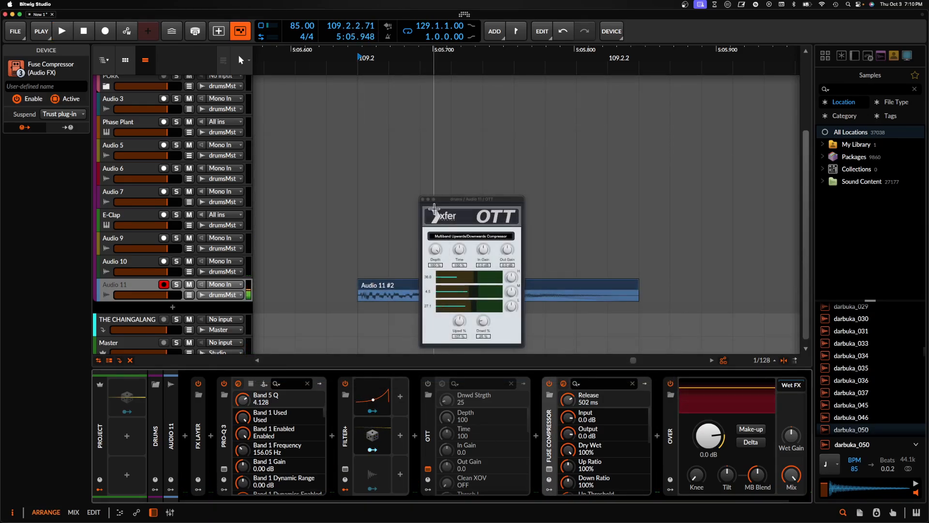
pyautogui.click(423, 199)
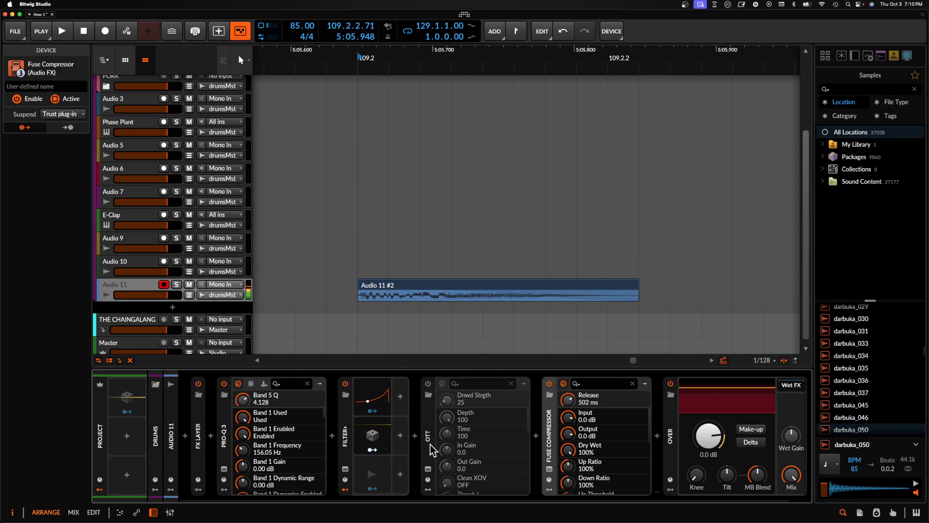
pyautogui.click(550, 435)
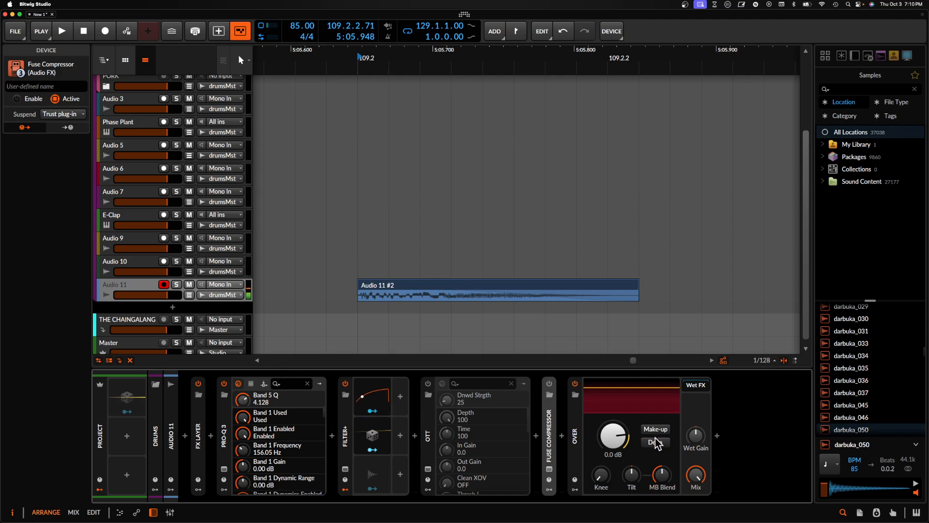
# - Enable make-up on Over and set its level to -1.9 dB while auditioning the hit, then collapse OTT
pyautogui.press('space')
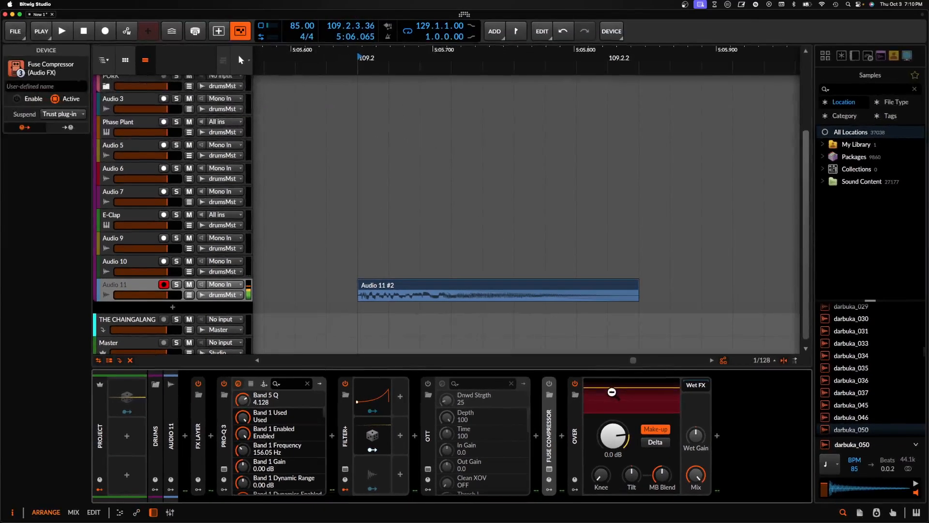
pyautogui.moveTo(612, 394); pyautogui.dragTo(612, 401)
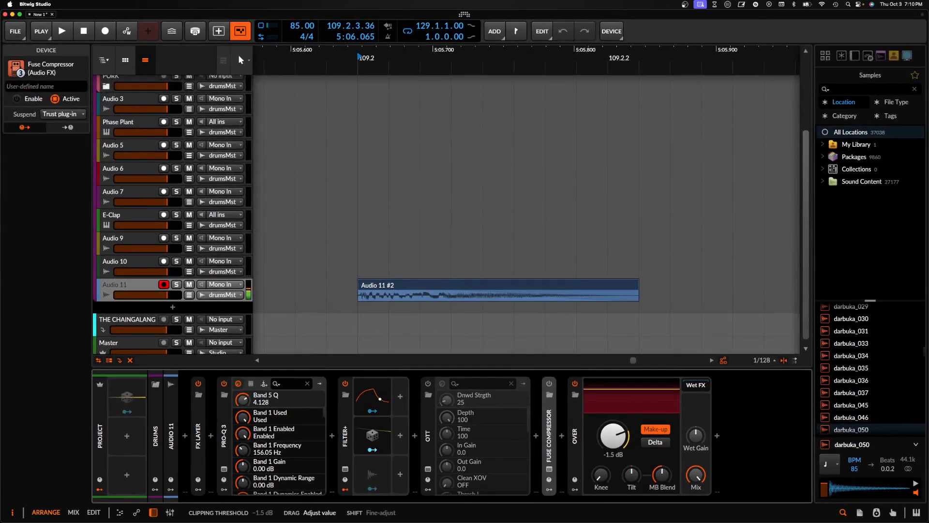
pyautogui.click(444, 288)
pyautogui.press('space')
pyautogui.press('space')
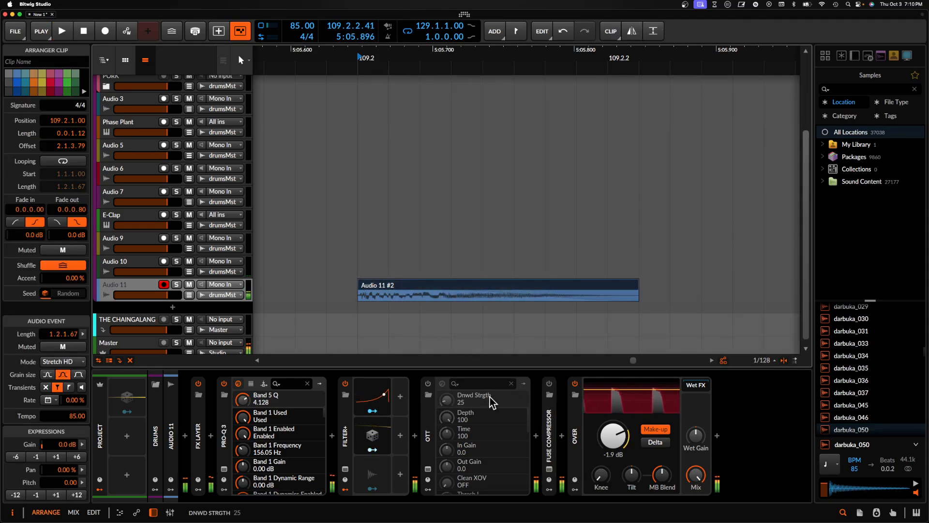
pyautogui.doubleClick(425, 426)
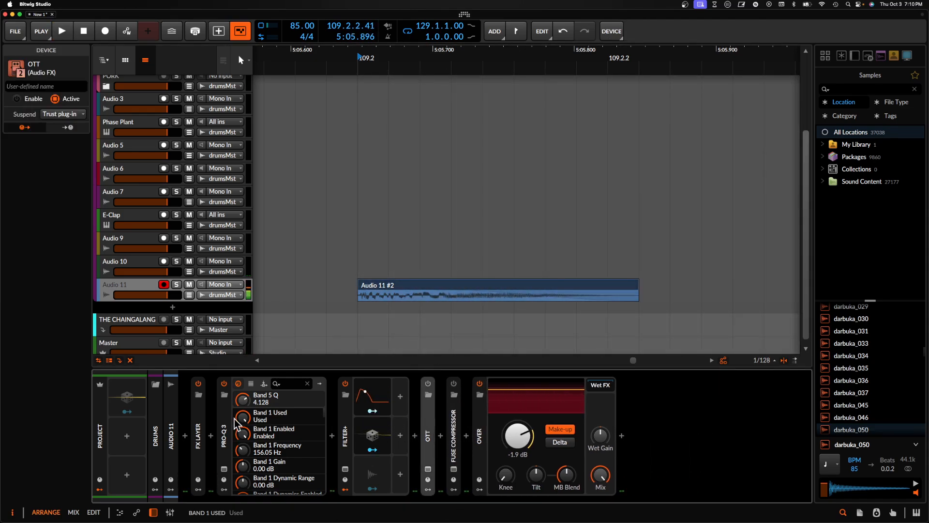
# - Expand the first FX Layer on Audio 11 and show the Vocoder device inside its Vocoder layer
pyautogui.doubleClick(198, 426)
pyautogui.click(249, 388)
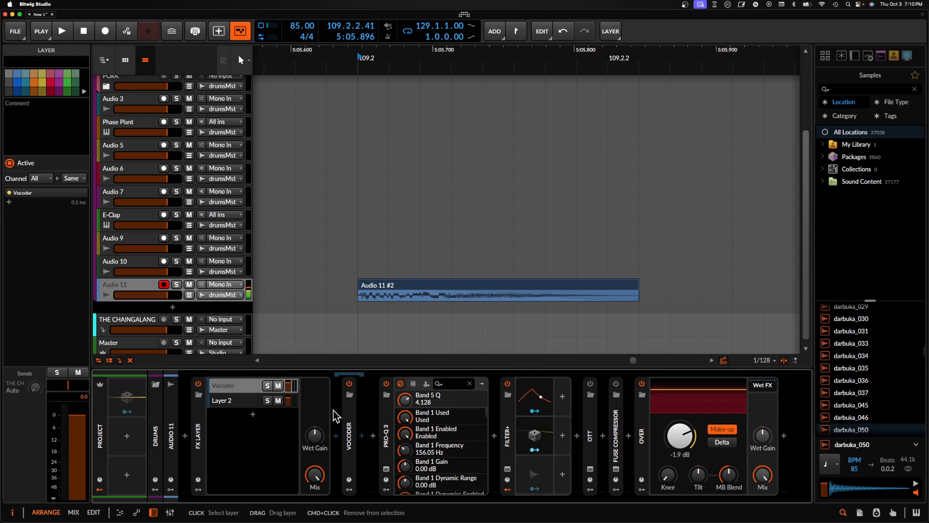
pyautogui.doubleClick(349, 428)
pyautogui.doubleClick(349, 425)
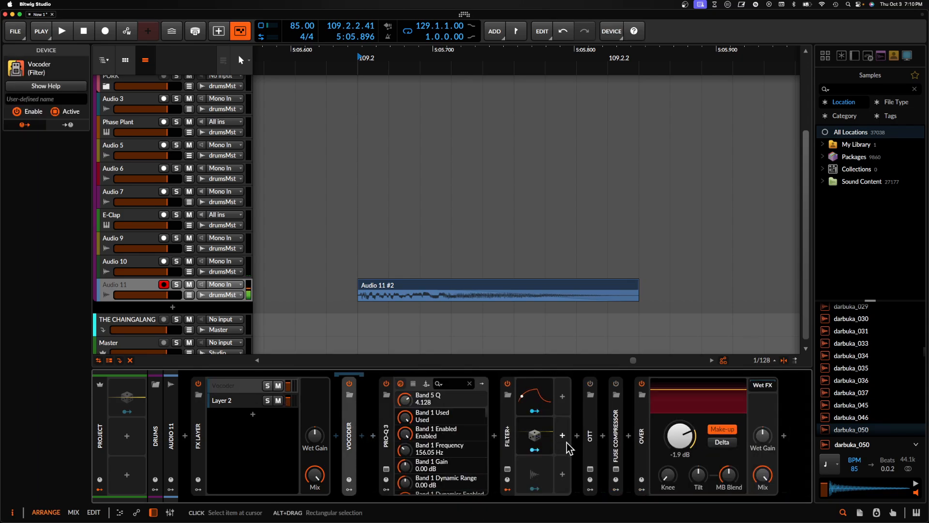
# - Browse Fuse Compressor's factory presets and load the user preset Default
pyautogui.click(615, 470)
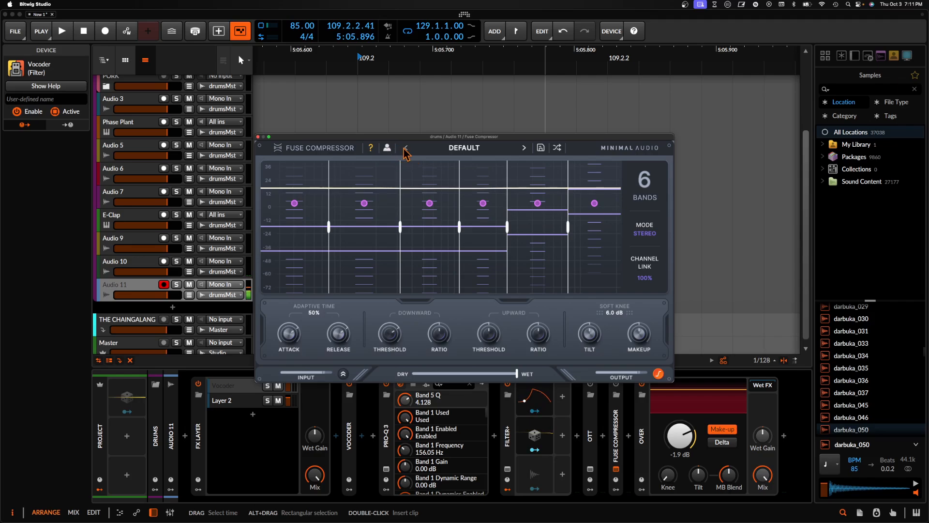
pyautogui.click(524, 148)
pyautogui.click(406, 148)
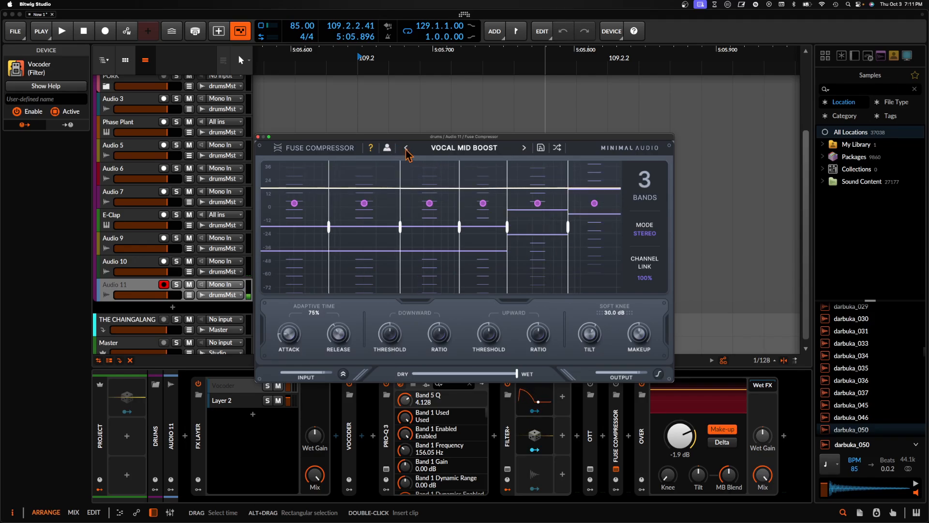
pyautogui.click(441, 150)
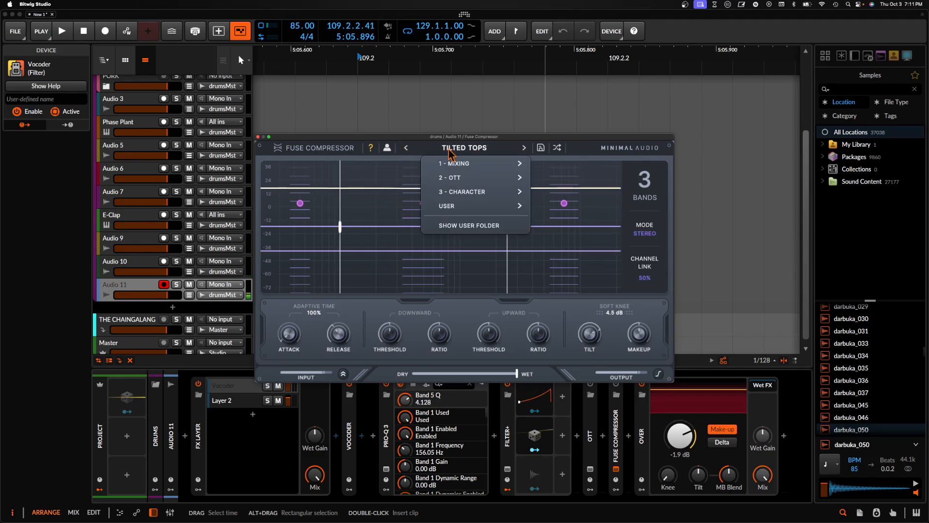
pyautogui.moveTo(459, 210)
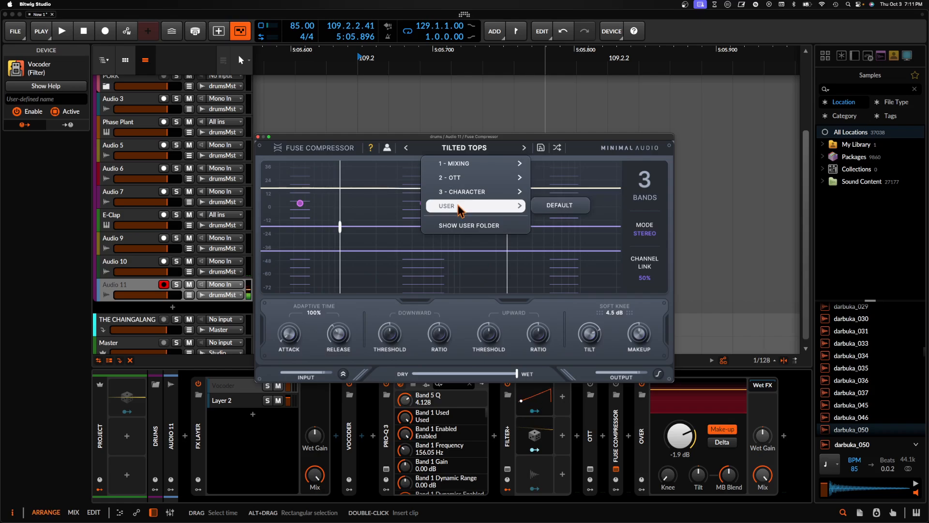
pyautogui.click(551, 216)
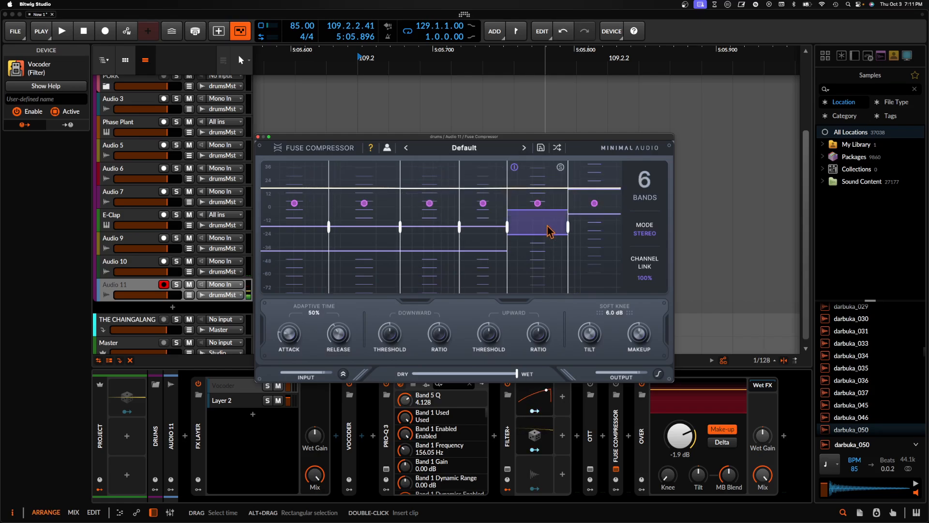
# - Delete Fuse Compressor and insert a fresh instance of it between OTT and Over
pyautogui.click(616, 434)
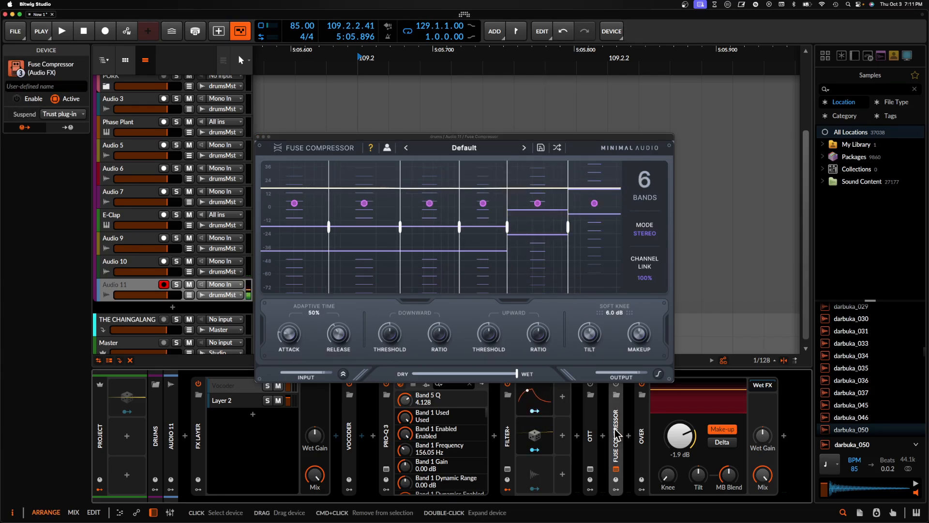
pyautogui.press('Delete')
pyautogui.click(602, 435)
pyautogui.write('fuse')
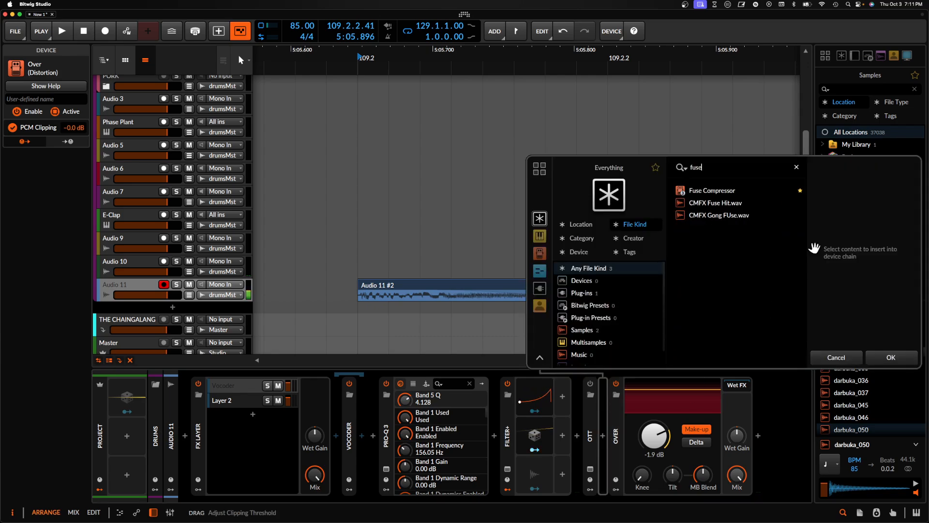
pyautogui.click(712, 190)
pyautogui.click(889, 357)
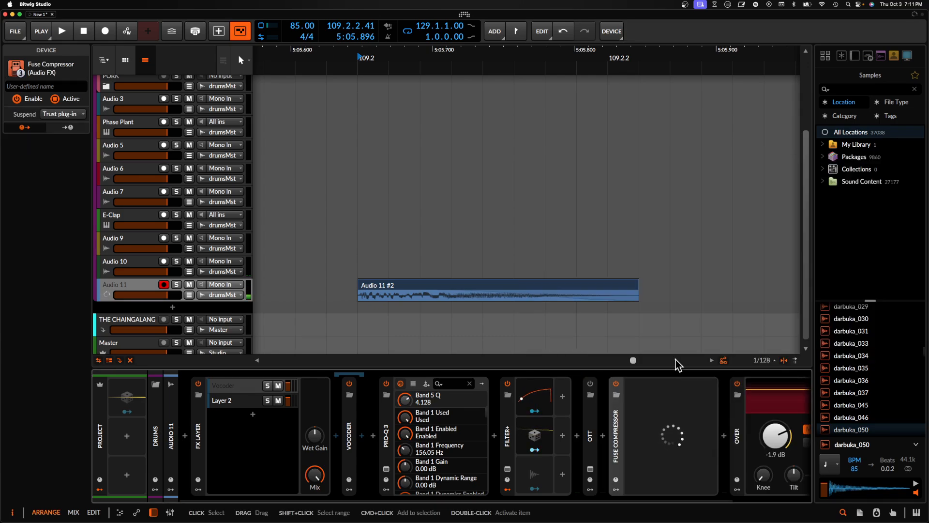
# - Set Fuse Compressor's downward threshold to 49% and ratio to 144%, and its upward threshold to 43% and ratio to 141%
pyautogui.moveTo(337, 332); pyautogui.dragTo(335, 311)
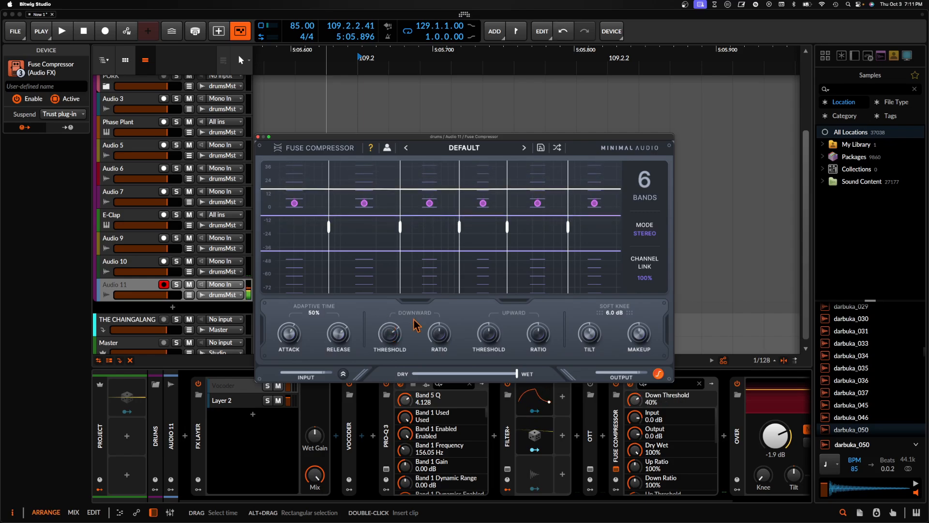
pyautogui.moveTo(481, 334); pyautogui.dragTo(482, 314)
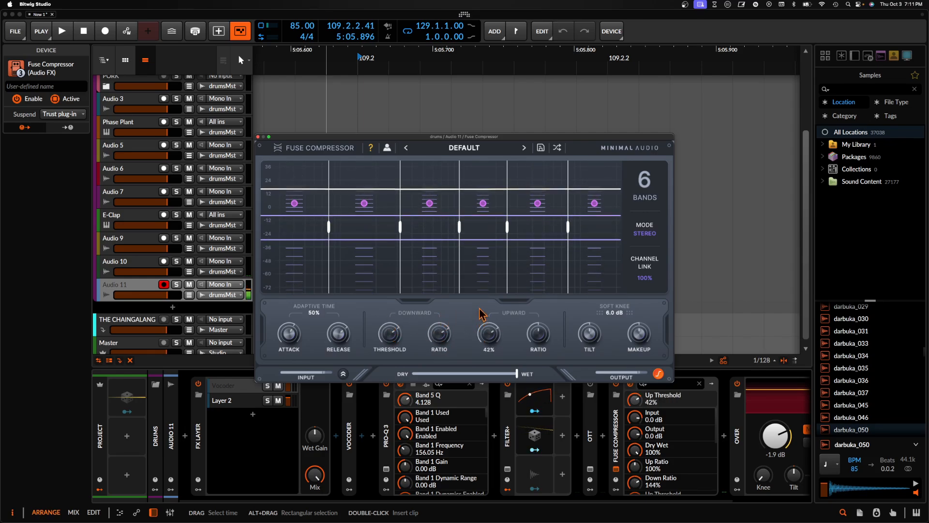
pyautogui.moveTo(541, 338); pyautogui.dragTo(544, 320)
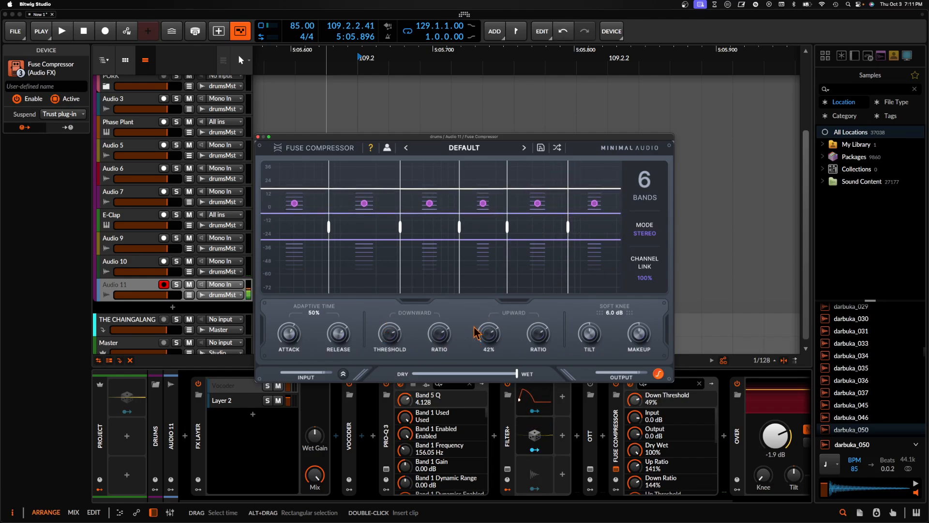
pyautogui.moveTo(487, 342); pyautogui.dragTo(487, 340)
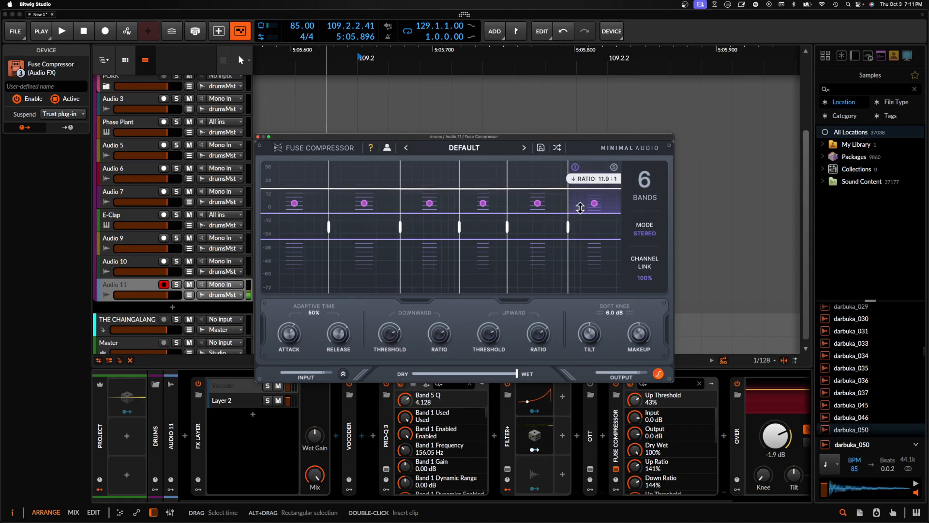
# - Raise Fuse Compressor's upward ratio to 161% and adjust the highest band's ratios while auditioning the hit, and close its window
pyautogui.press('space')
pyautogui.press('space')
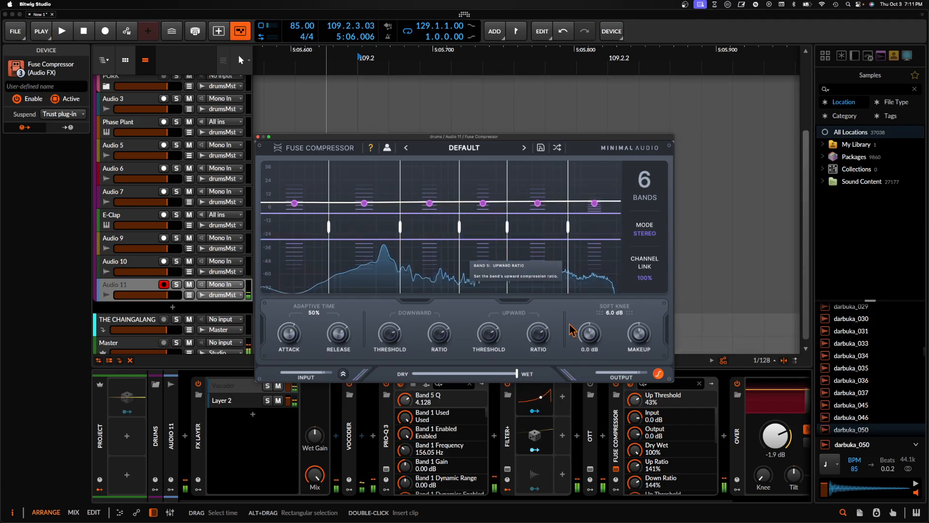
pyautogui.moveTo(538, 341); pyautogui.dragTo(536, 324)
pyautogui.press('space')
pyautogui.press('space')
pyautogui.press('space')
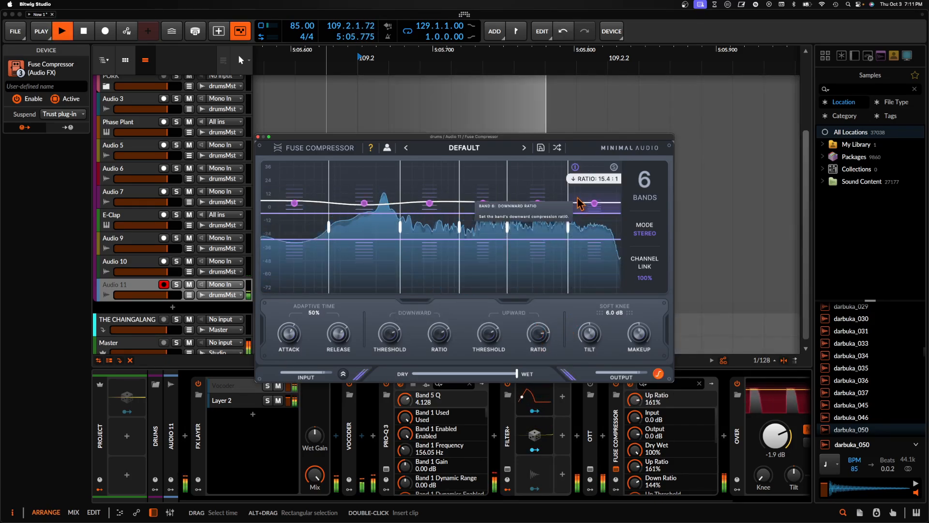
pyautogui.press('space')
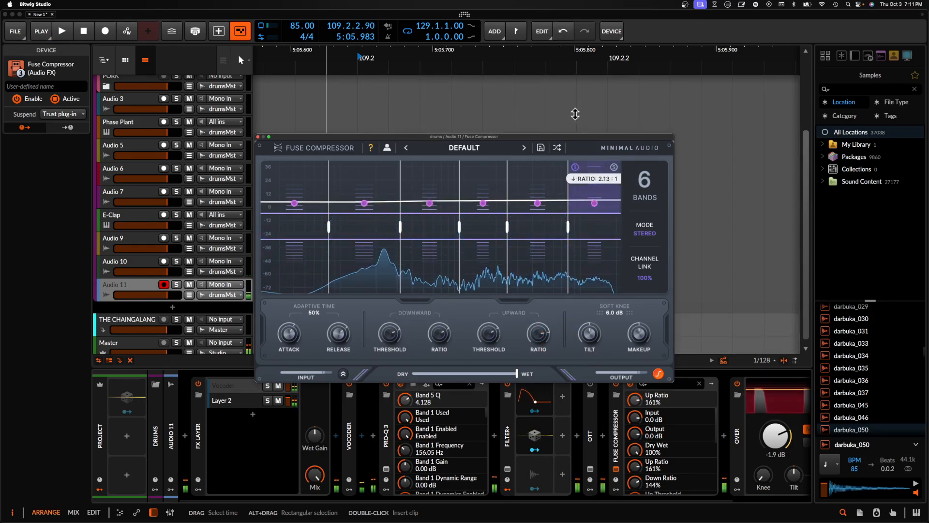
pyautogui.click(258, 138)
# - Insert a Pro-R 2 reverb between the Vocoder layer and Pro-Q 3
pyautogui.hscroll(5, 553, 411)
pyautogui.hscroll(-5, 529, 426)
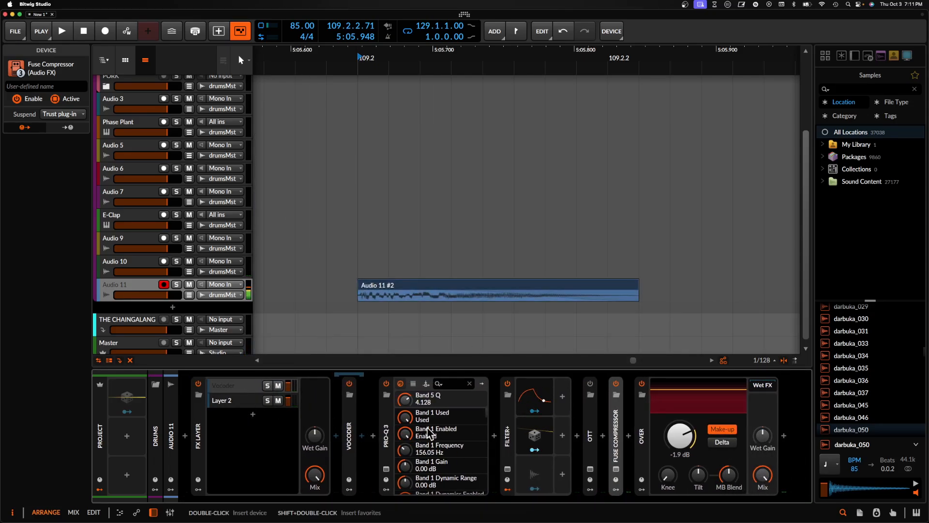
pyautogui.click(373, 435)
pyautogui.write('pro')
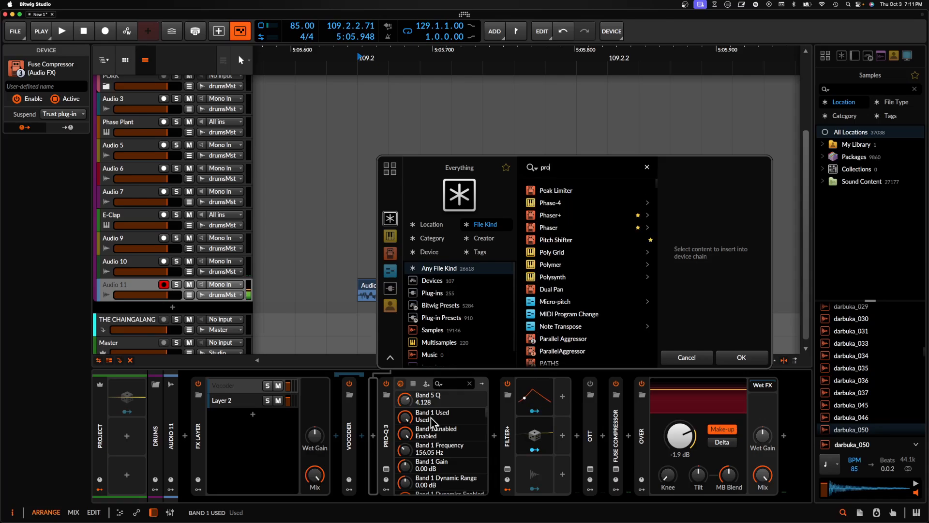
pyautogui.click(545, 253)
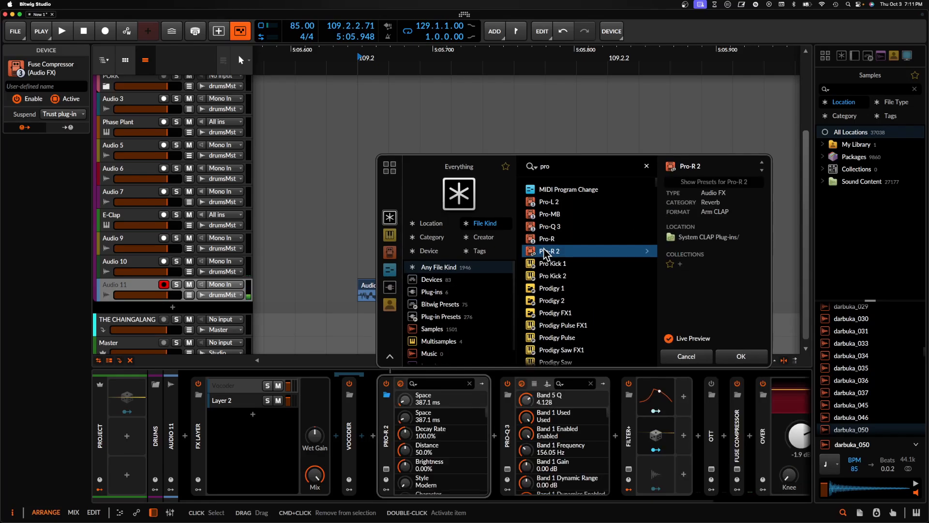
pyautogui.click(734, 358)
# - Wrap Pro-R 2 in its own FX Layer and add an empty second layer for the dry signal
pyautogui.click(384, 417)
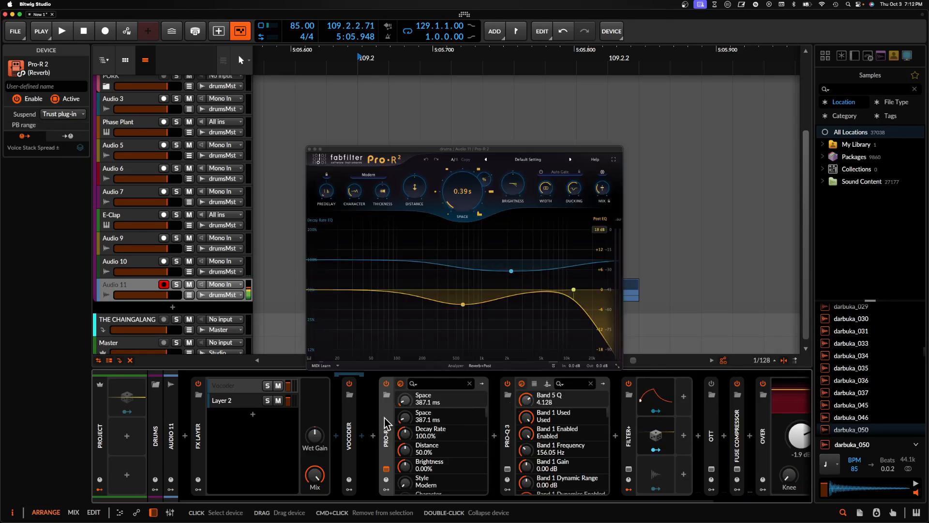
pyautogui.press('super+g')
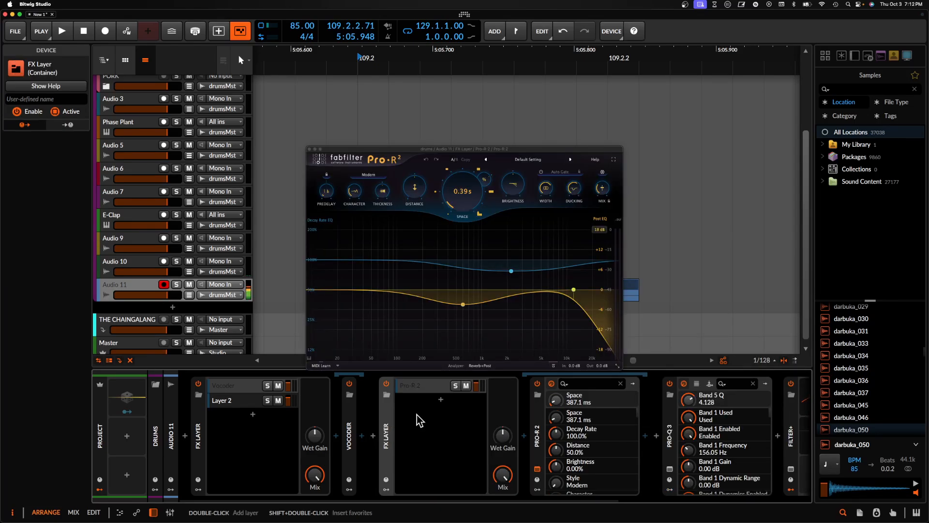
pyautogui.click(439, 405)
pyautogui.click(875, 360)
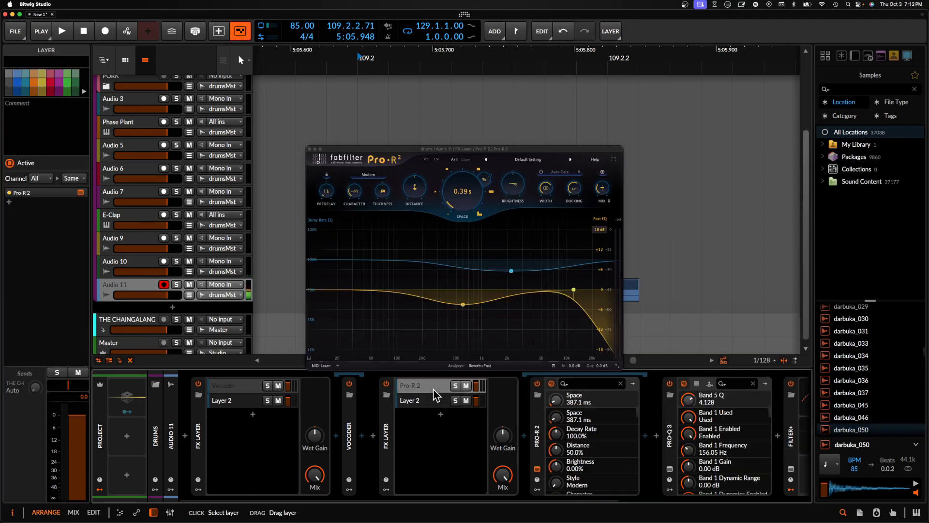
# - Set Pro-R 2's mix to 100% and ducking to +2.34 dB, and add a 24 dB/oct post-EQ low cut at about 438 Hz
pyautogui.moveTo(605, 192); pyautogui.dragTo(645, 8)
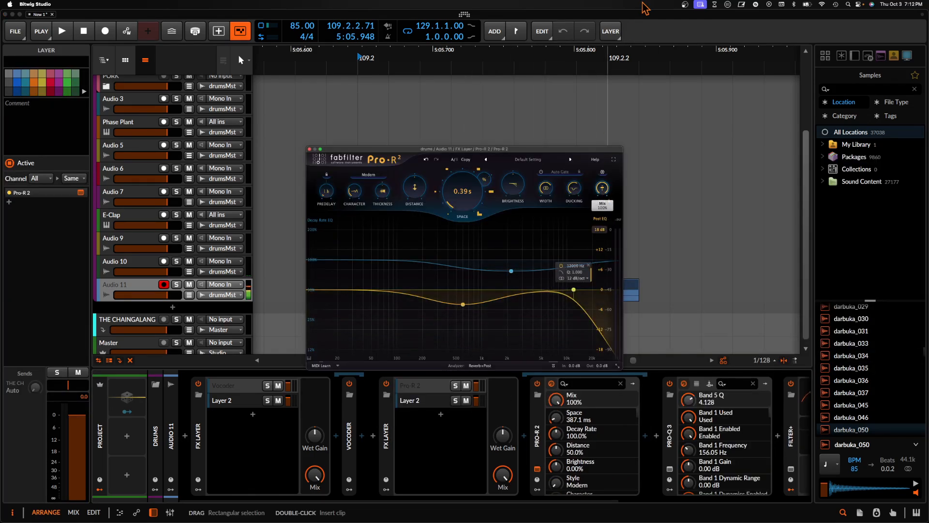
pyautogui.moveTo(574, 197); pyautogui.dragTo(576, 224)
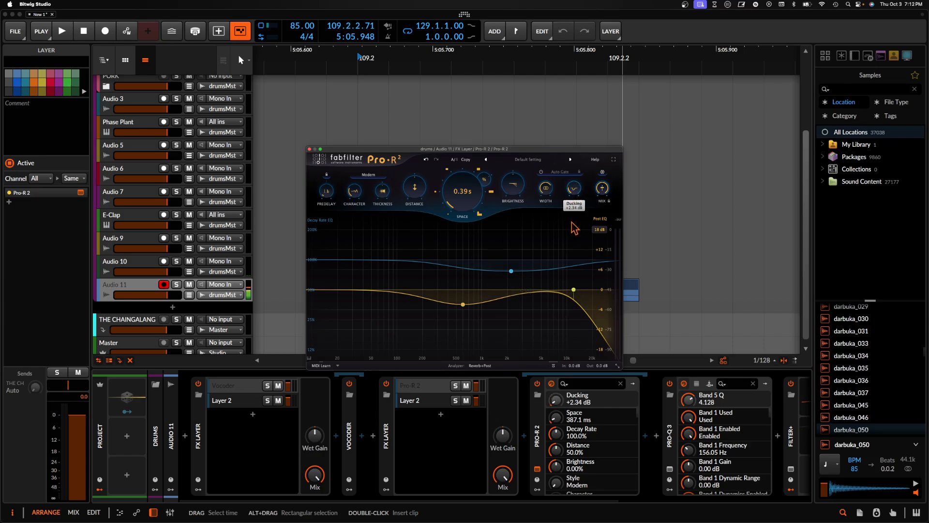
pyautogui.moveTo(334, 301); pyautogui.dragTo(450, 309)
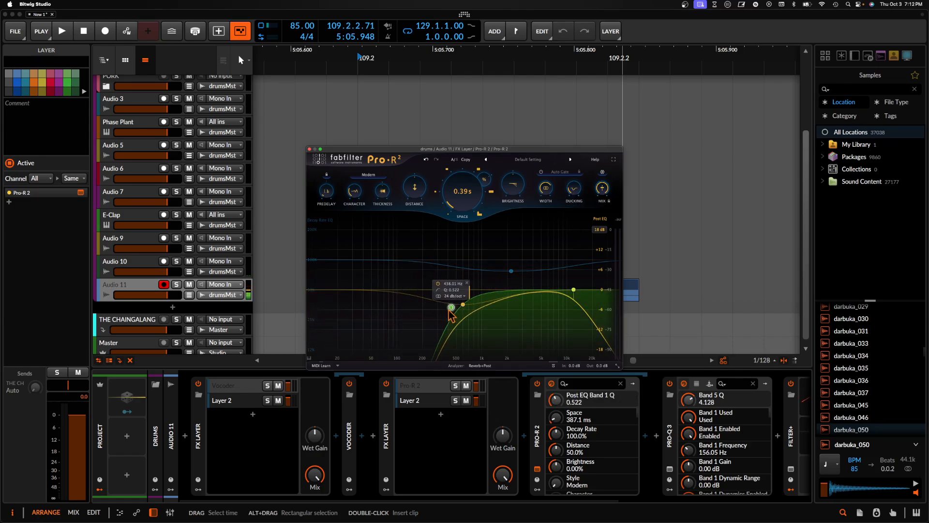
# - Solo the Pro-R 2 layer while setting space to 301 ms and distance to 19.8%, and unsolo it after auditioning
pyautogui.click(456, 386)
pyautogui.moveTo(468, 192); pyautogui.dragTo(459, 209)
pyautogui.moveTo(414, 189); pyautogui.dragTo(412, 224)
pyautogui.press('space')
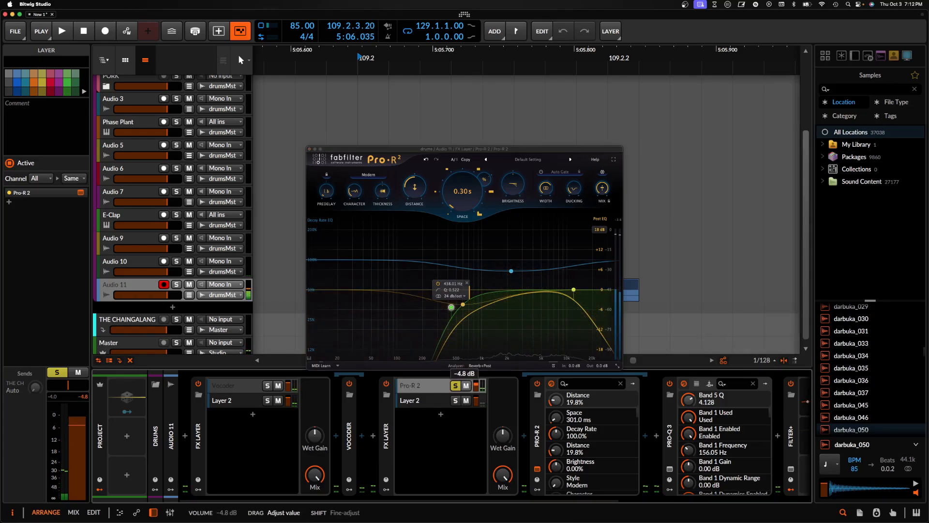
pyautogui.click(455, 387)
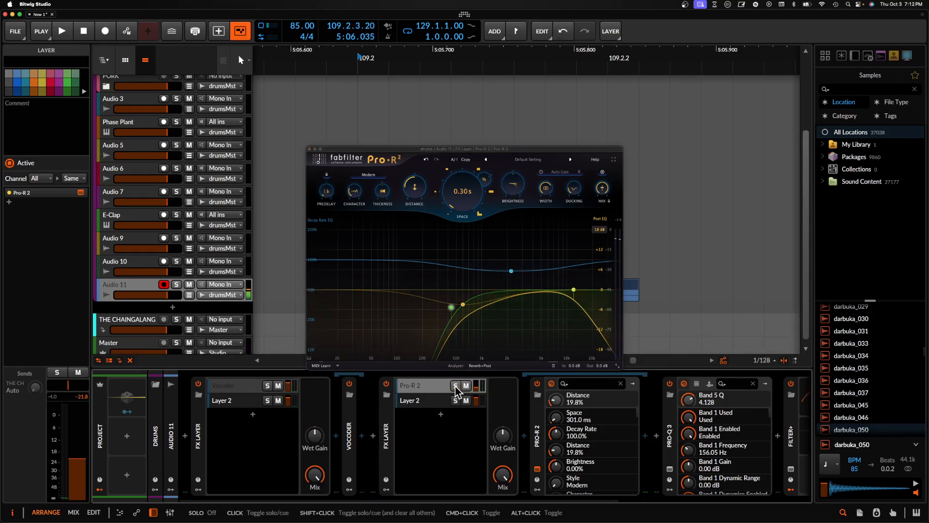
# - Lower the Pro-R 2 layer's volume to about -25 dB while replaying the hit
pyautogui.press('space')
pyautogui.press('space')
pyautogui.moveTo(477, 388); pyautogui.dragTo(476, 392)
pyautogui.press('space')
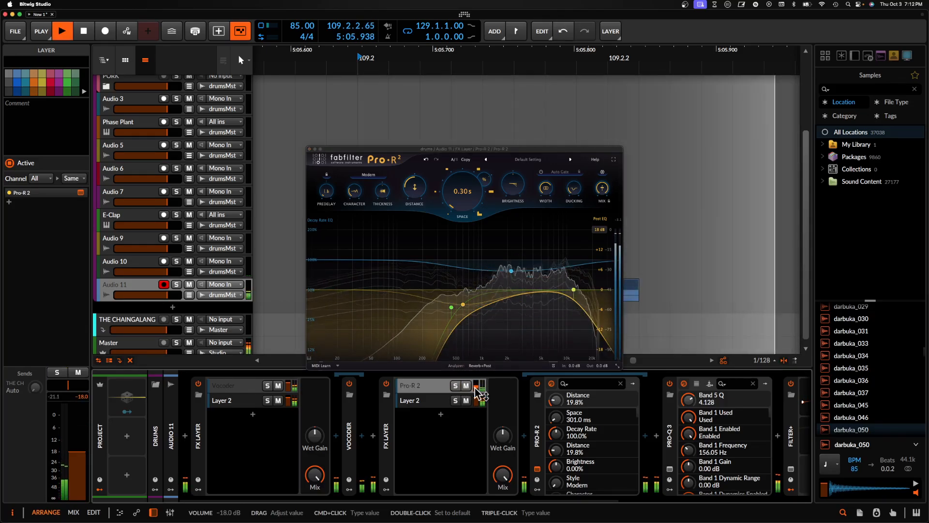
pyautogui.press('space')
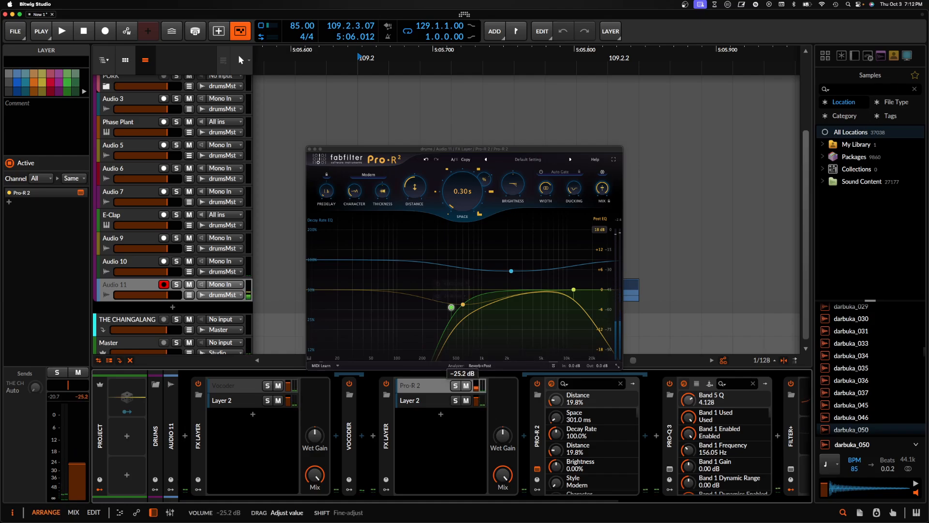
# - Set Pro-R 2's distance to 0% and space to about 214 ms while auditioning the hit, and close its window
pyautogui.press('space')
pyautogui.press('space')
pyautogui.moveTo(416, 198); pyautogui.dragTo(417, 222)
pyautogui.press('space')
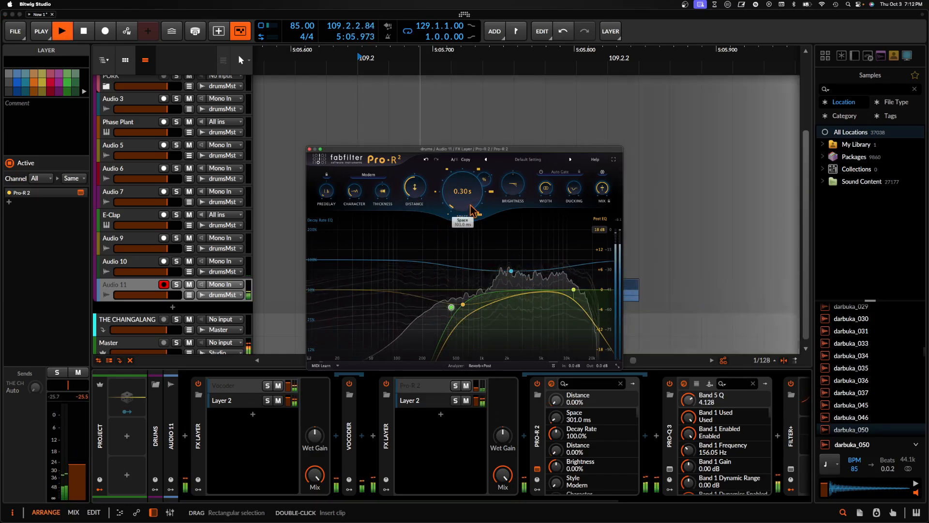
pyautogui.press('space')
pyautogui.moveTo(466, 197); pyautogui.dragTo(465, 205)
pyautogui.press('space')
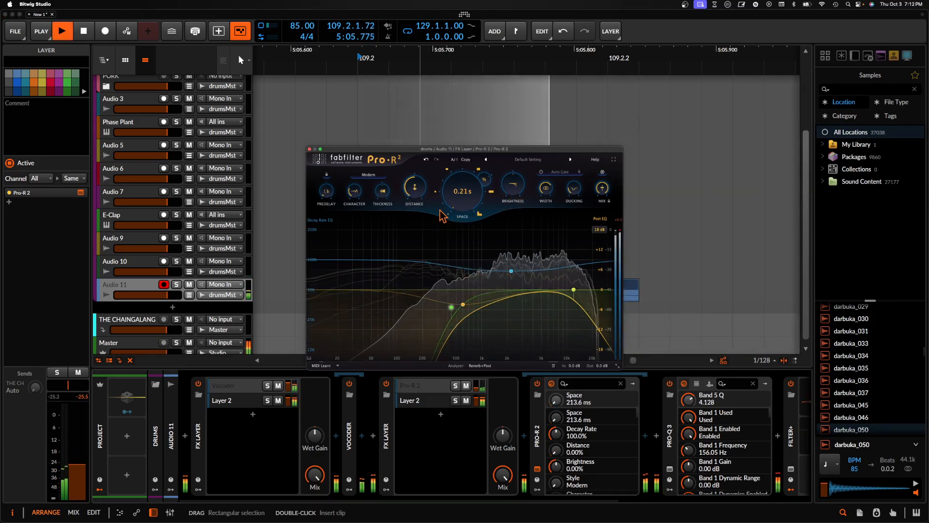
pyautogui.press('space')
pyautogui.click(309, 149)
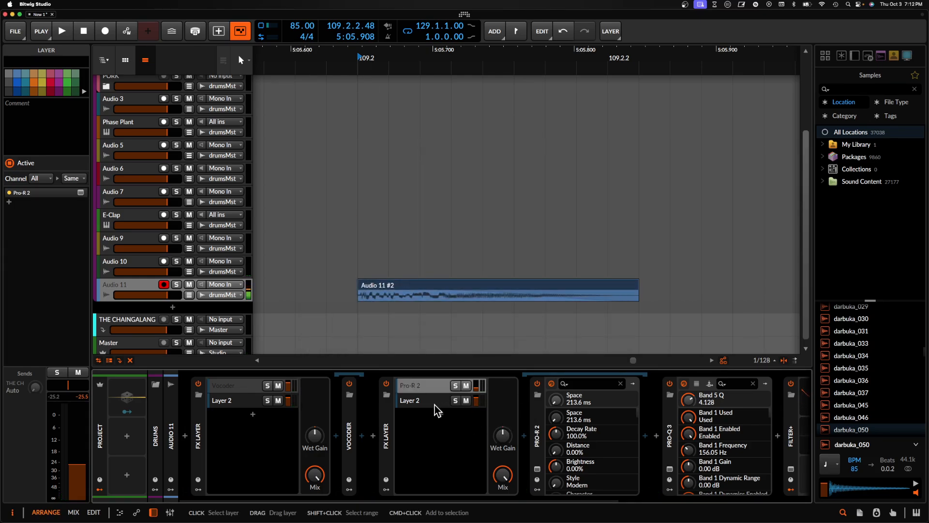
# - Open the Master track's Rolling Sampler and place its captured hit on a new audio track below Audio 11, directly after the Audio 11 #2 clip
pyautogui.scroll(-1, 235, 323)
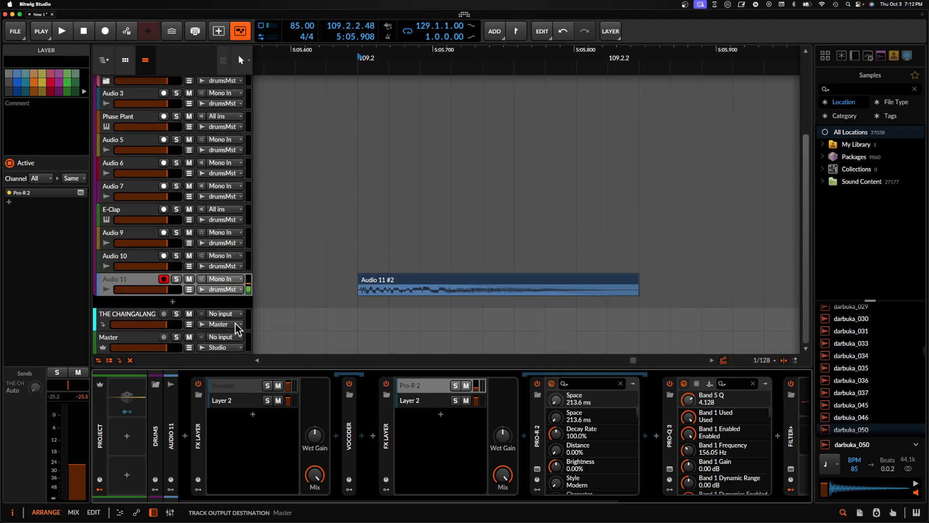
pyautogui.click(160, 348)
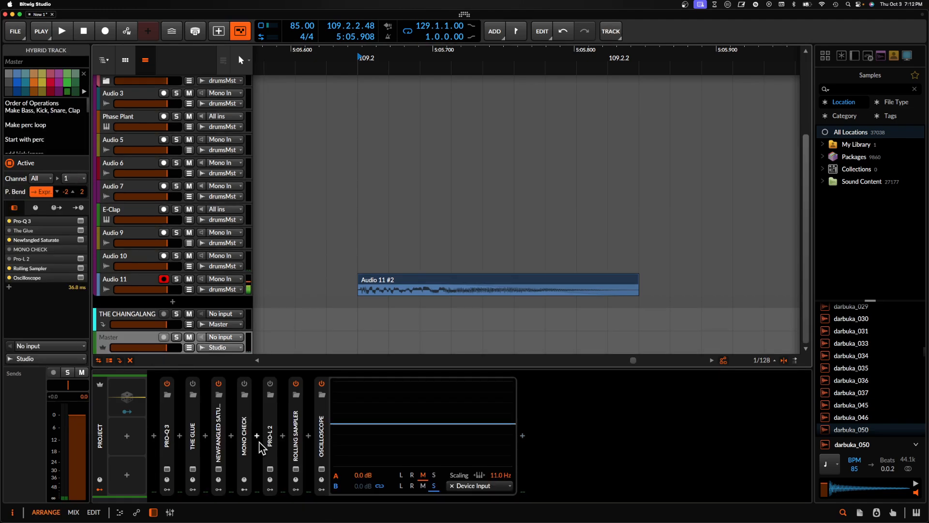
pyautogui.click(296, 469)
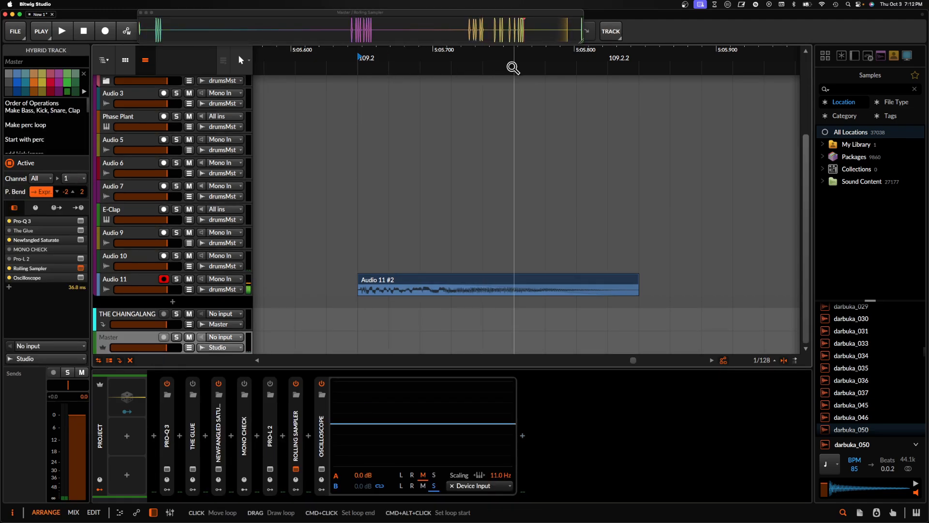
pyautogui.press('space')
pyautogui.press('space')
pyautogui.moveTo(565, 31); pyautogui.dragTo(676, 307)
pyautogui.hscroll(3, 683, 309)
pyautogui.click(716, 310)
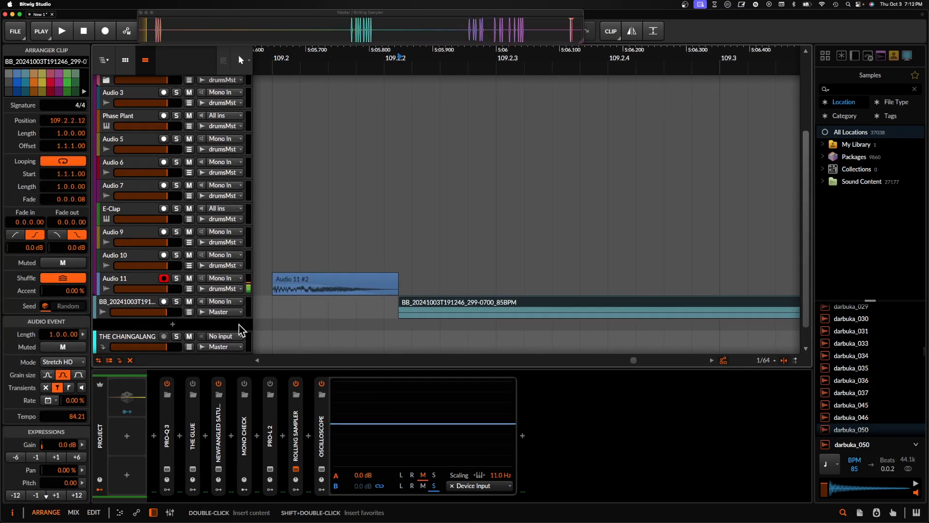
# - Slide the audio inside the captured clip so the hit starts at the clip's beginning, and play it back
pyautogui.scroll(-3, 440, 320)
pyautogui.scroll(-3, 440, 321)
pyautogui.hscroll(3, 440, 318)
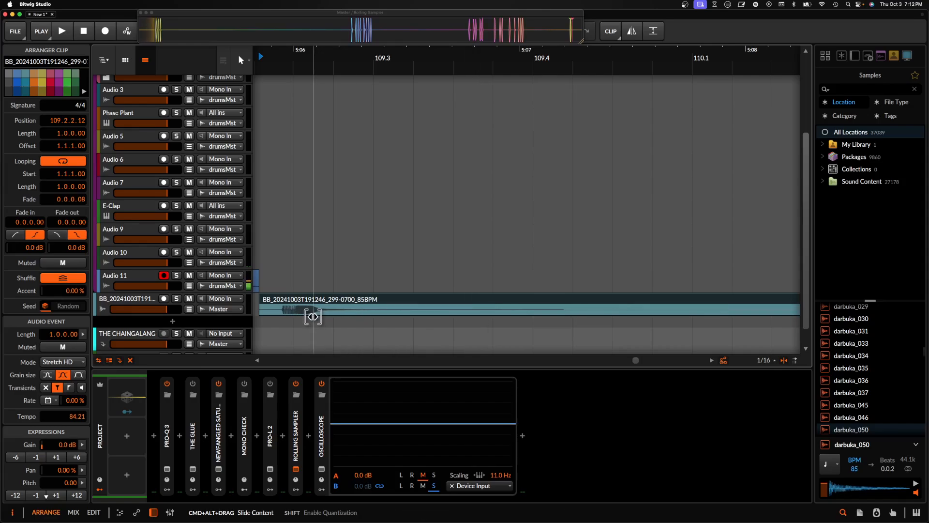
pyautogui.hscroll(-3, 292, 316)
pyautogui.scroll(3, 342, 305)
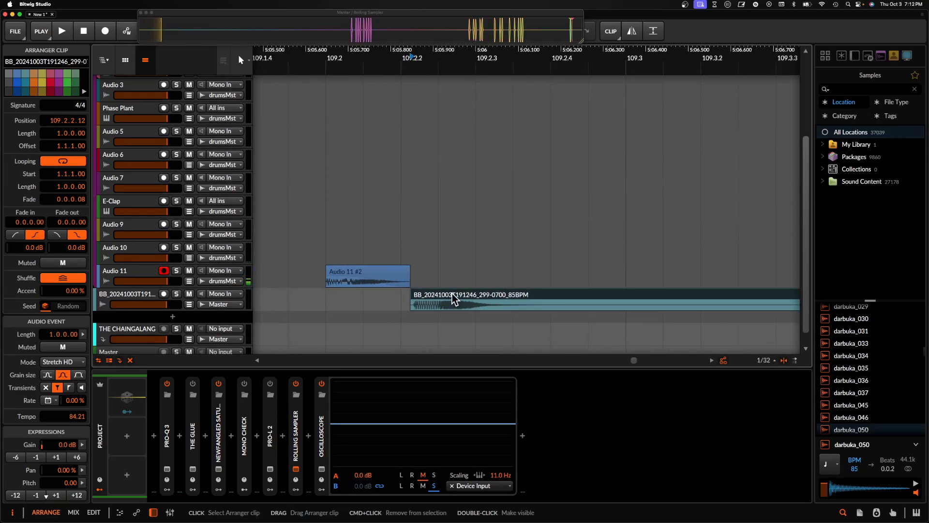
pyautogui.press('space')
pyautogui.press('space')
pyautogui.press('space')
pyautogui.press('space')
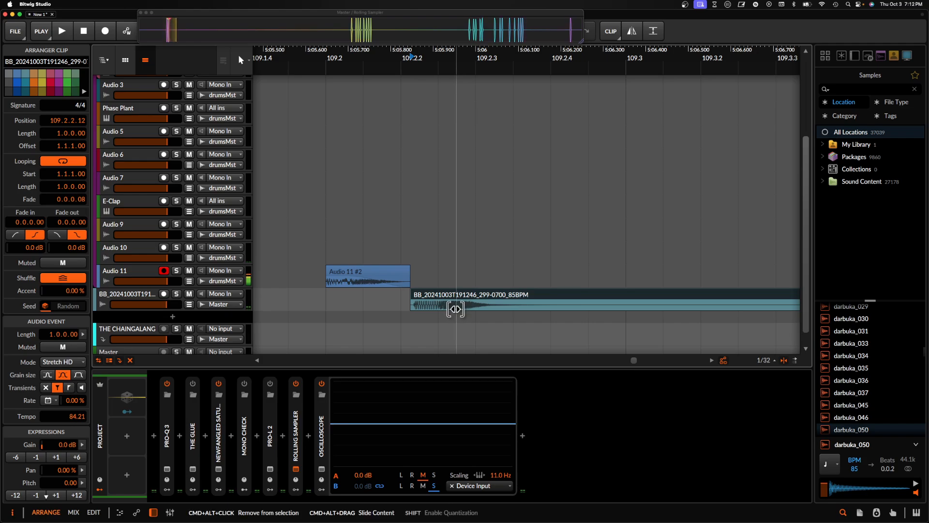
# - In Audio 11's device chain, collapse the Pro-R 2 FX Layer and Pro-Q 3, and show Filter+'s main controls with its modulators hidden
pyautogui.scroll(-5, 452, 309)
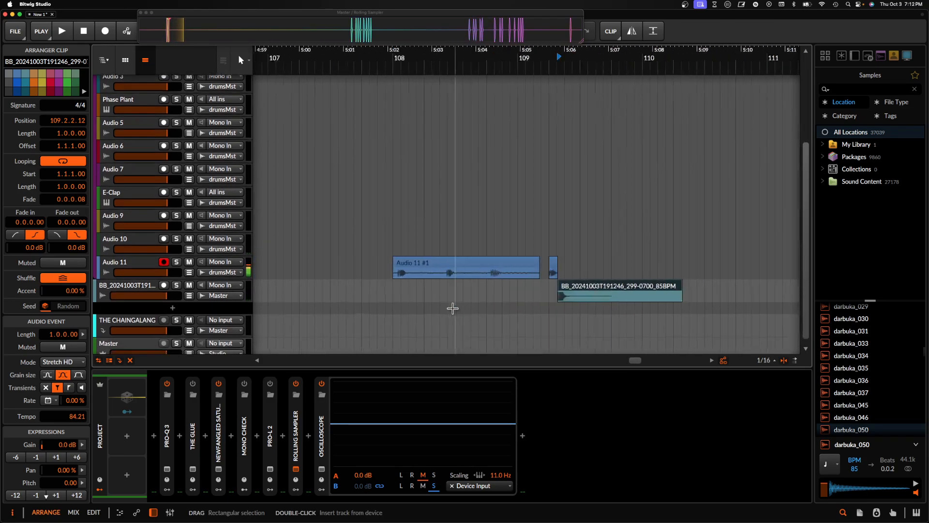
pyautogui.hscroll(-3, 453, 309)
pyautogui.scroll(-1, 452, 309)
pyautogui.click(124, 257)
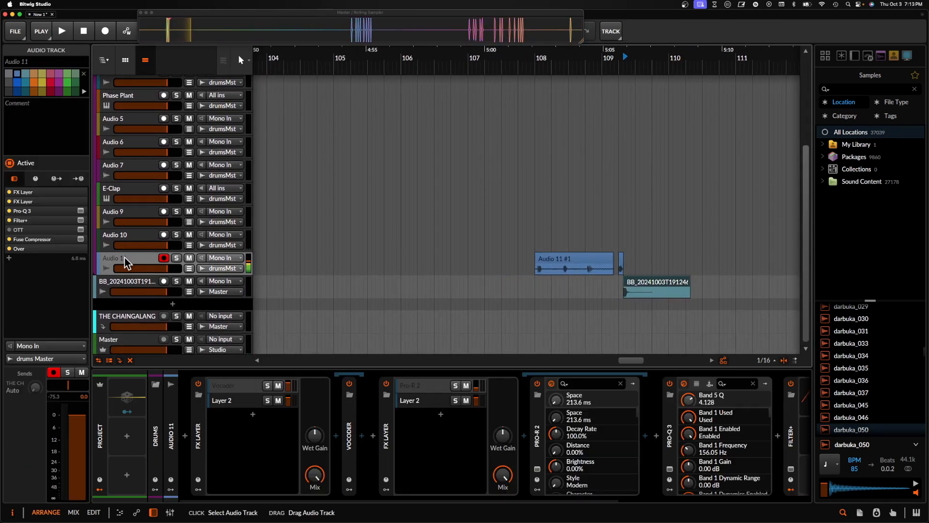
pyautogui.scroll(-4, 547, 272)
pyautogui.doubleClick(386, 419)
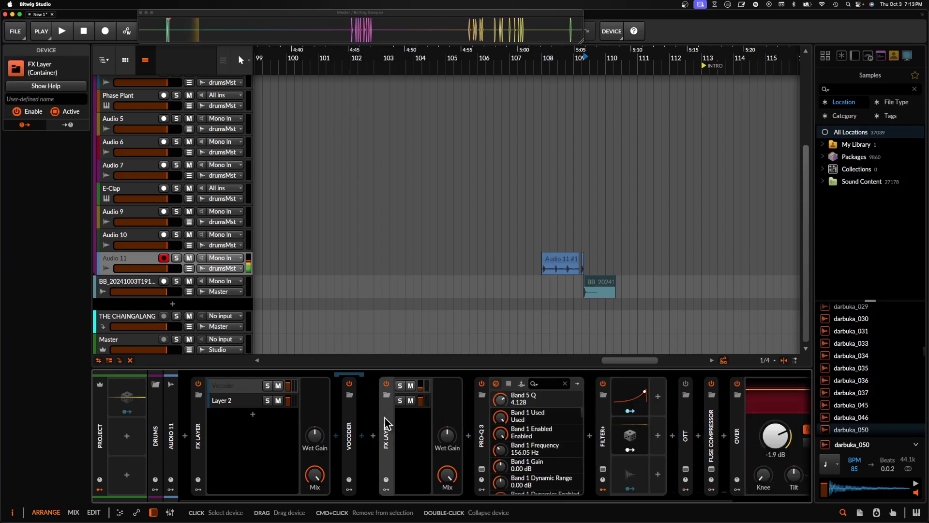
pyautogui.doubleClick(412, 436)
pyautogui.doubleClick(437, 436)
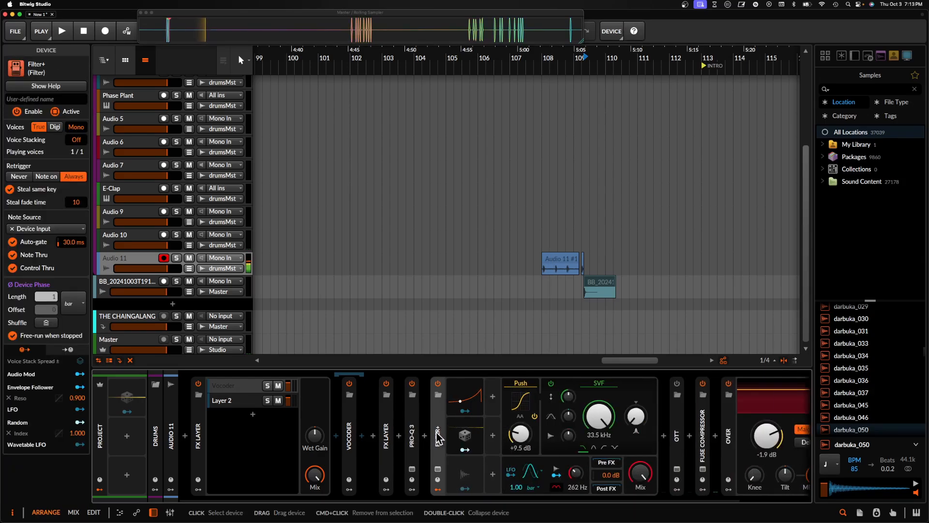
pyautogui.click(438, 490)
# - Collapse the FX Layer holding the Vocoder at the start of Audio 11's device chain
pyautogui.rightClick(202, 435)
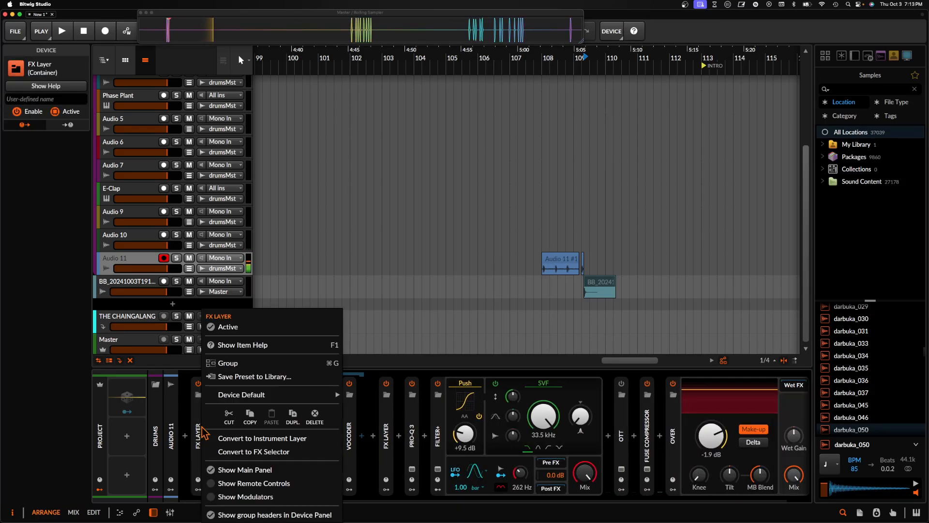
pyautogui.click(197, 420)
pyautogui.doubleClick(197, 420)
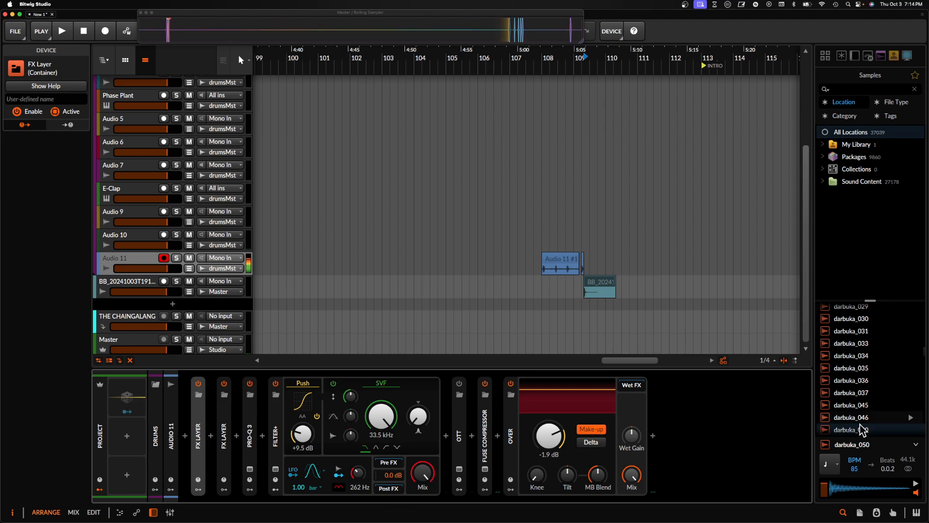
# - Audition the darbuka samples in the sample library, including darbuka_045 and darbuka_050
pyautogui.click(853, 390)
pyautogui.scroll(-1, 853, 387)
pyautogui.click(852, 382)
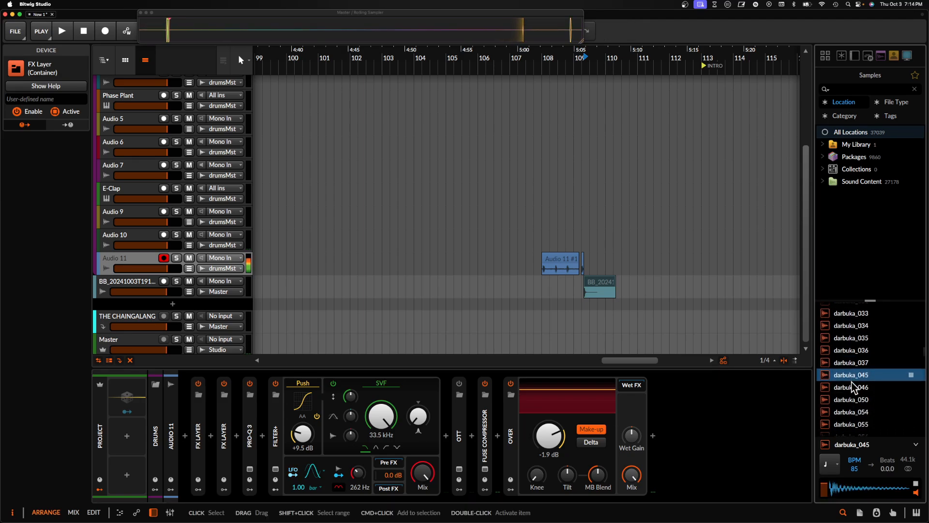
pyautogui.click(851, 382)
pyautogui.click(852, 382)
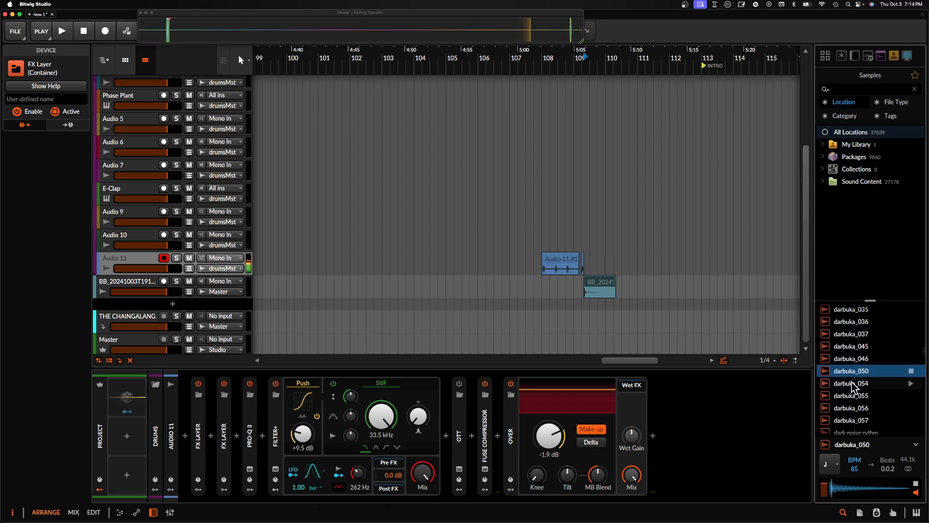